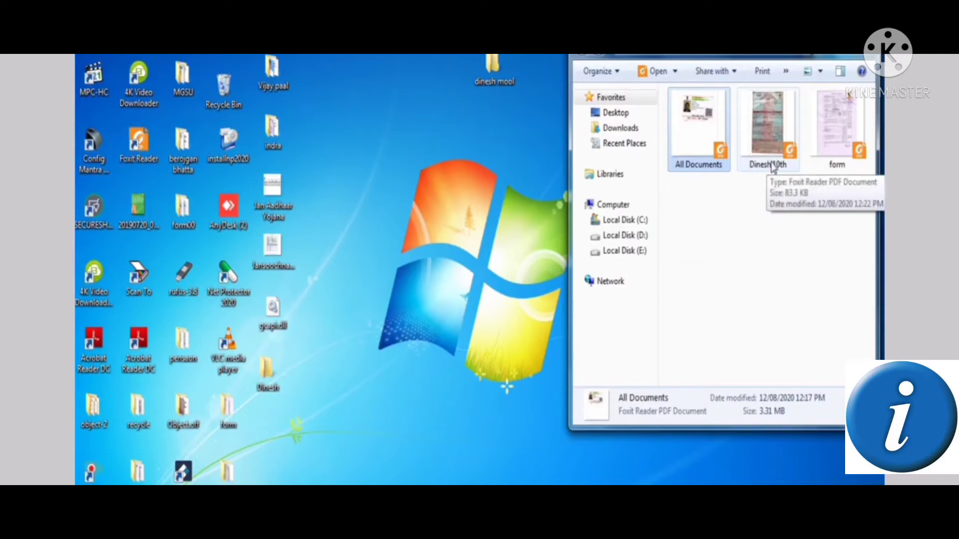
# Select the Dinesh 10th PDF in the dinesh mool folder to view its details
pyautogui.click(773, 166)
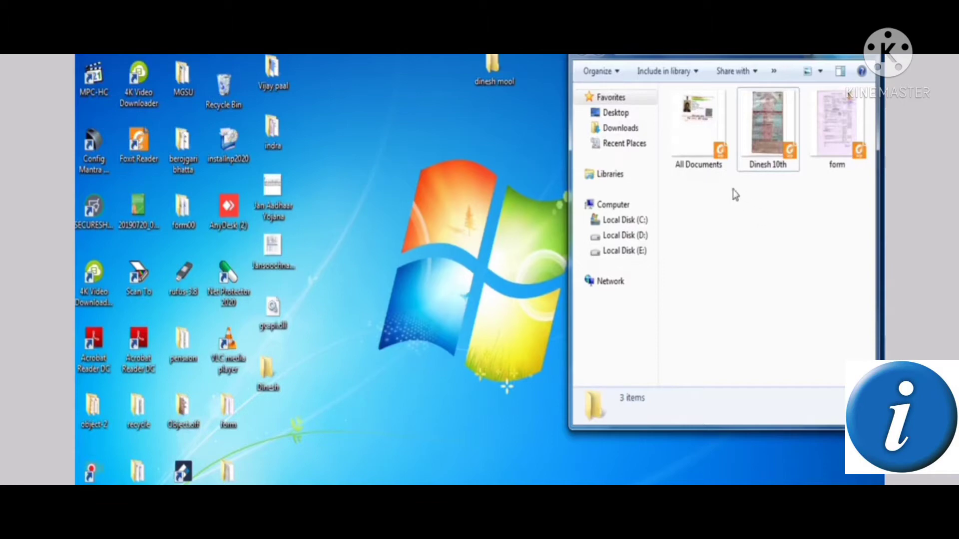
pyautogui.moveTo(847, 156)
# Search Google for 'mool niwas form pdf' and open the government bonafide form PDF result
pyautogui.click(823, 30)
pyautogui.click(399, 525)
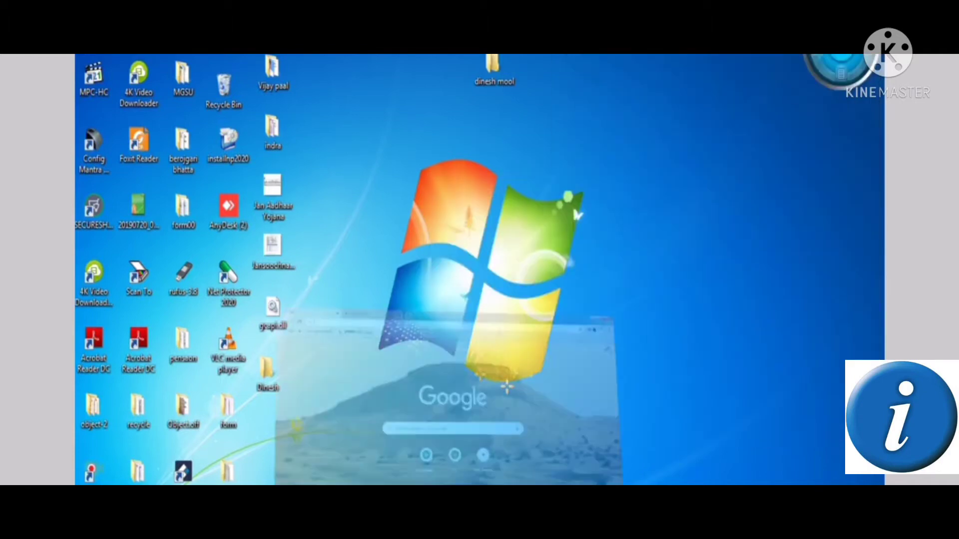
pyautogui.click(371, 299)
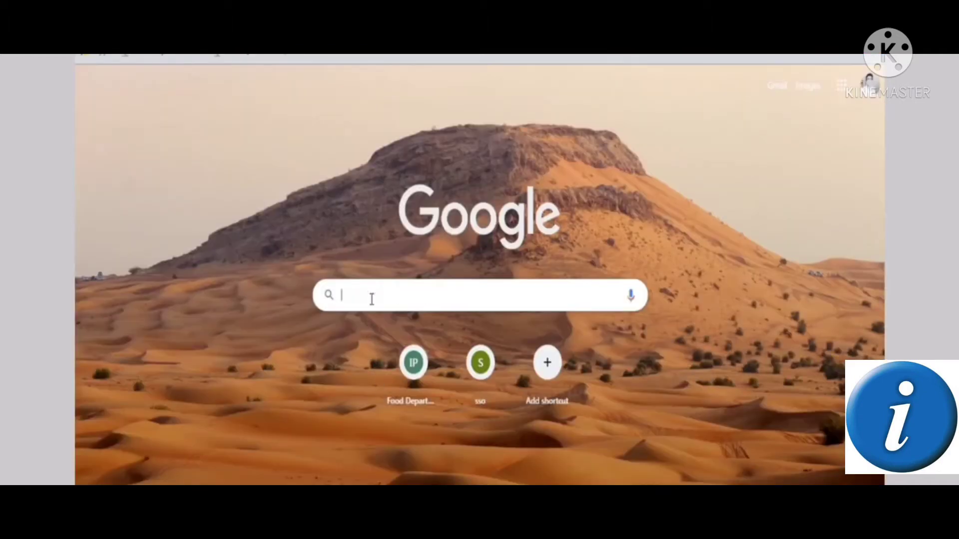
pyautogui.write('mool')
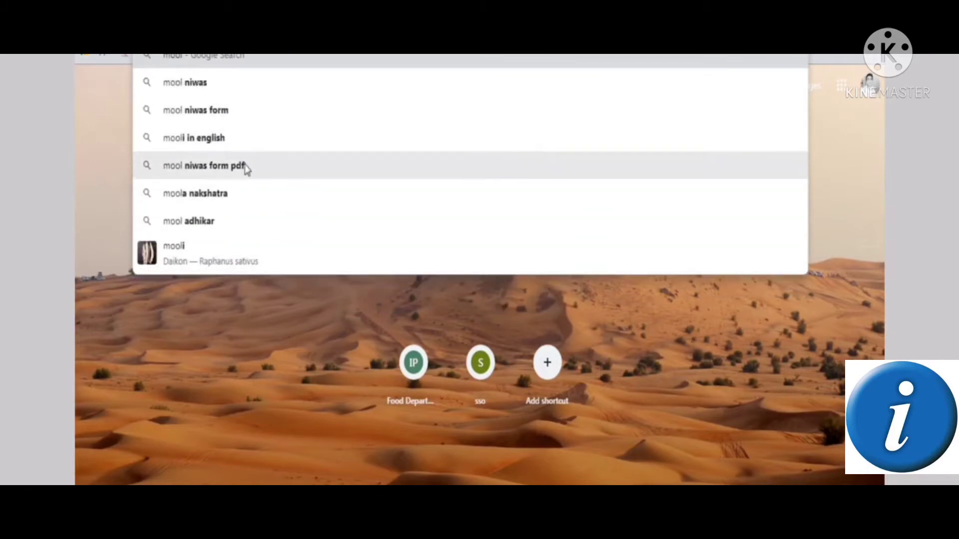
pyautogui.click(244, 168)
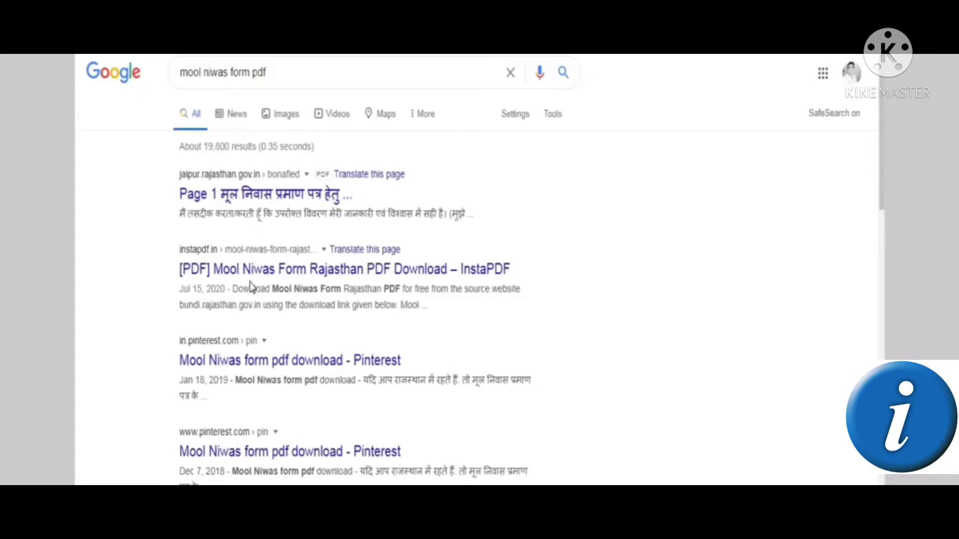
pyautogui.click(260, 196)
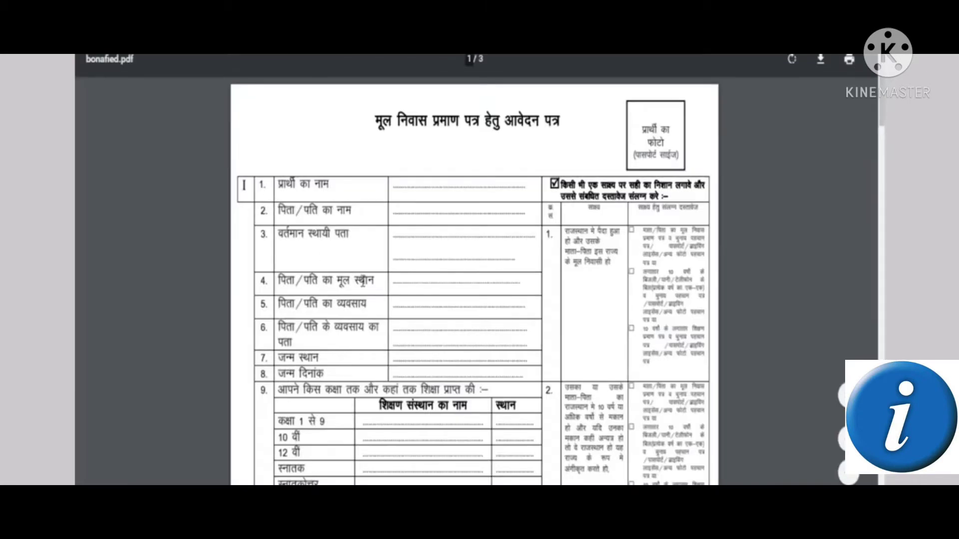
# Save the three-page bonafied.pdf form to the computer and return to page 1
pyautogui.scroll(-15, 474, 302)
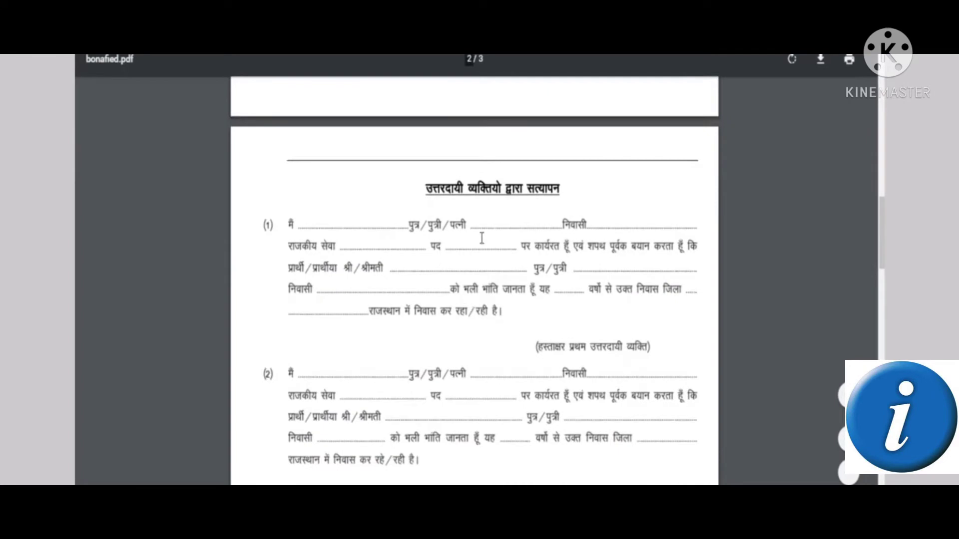
pyautogui.scroll(-10, 515, 287)
pyautogui.scroll(-15, 518, 286)
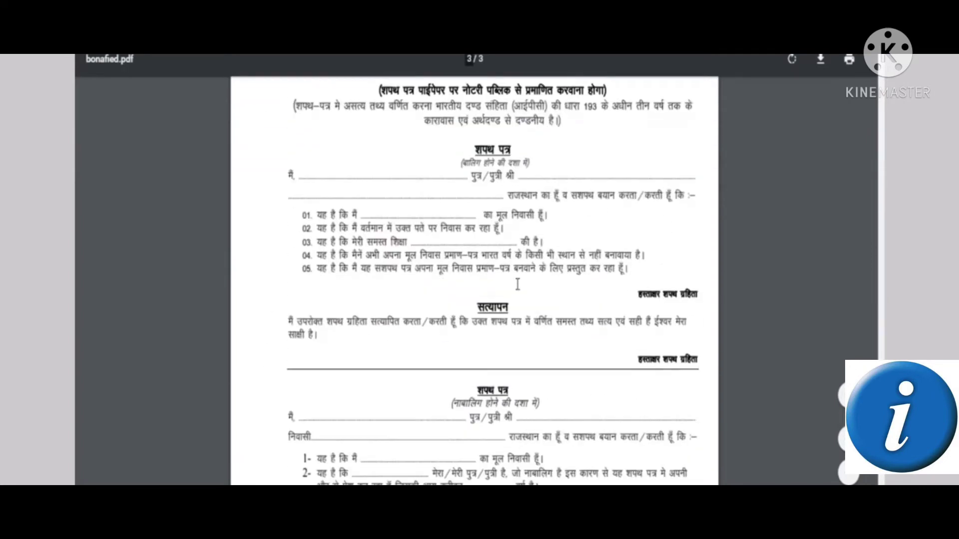
pyautogui.scroll(8, 517, 289)
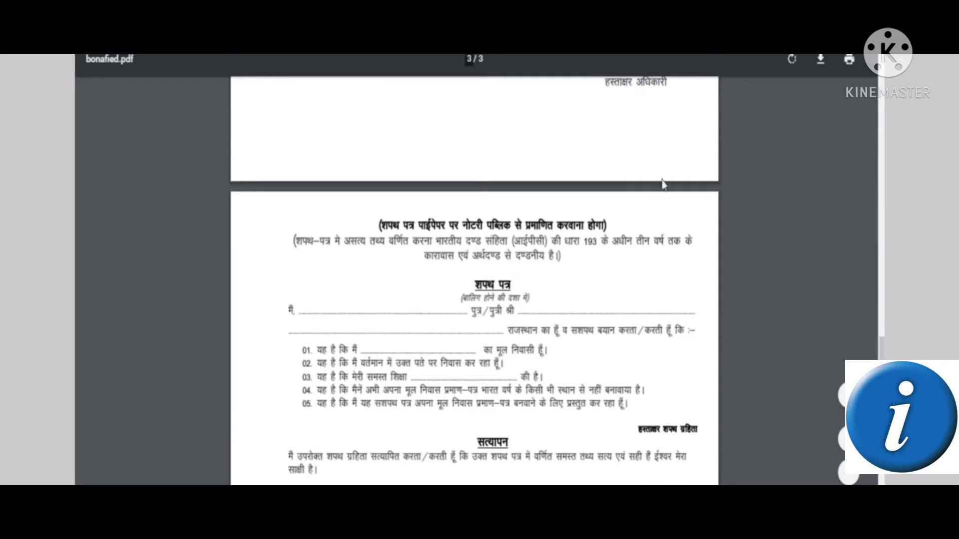
pyautogui.click(819, 61)
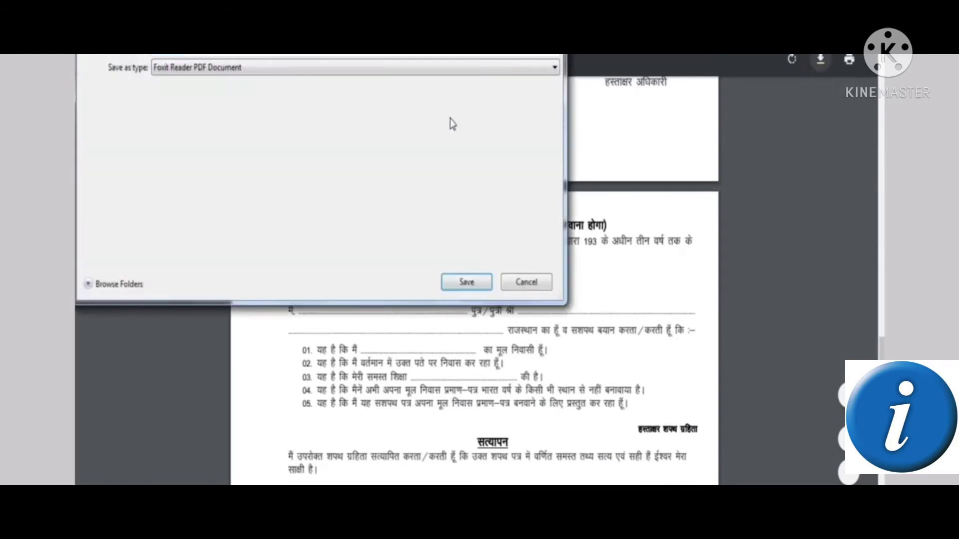
pyautogui.click(481, 281)
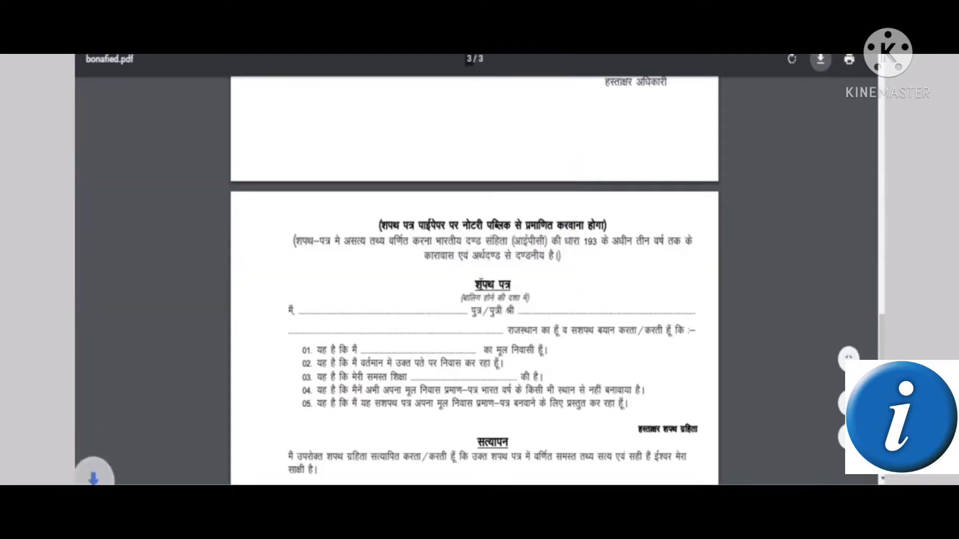
pyautogui.scroll(1, 574, 235)
pyautogui.scroll(6, 573, 236)
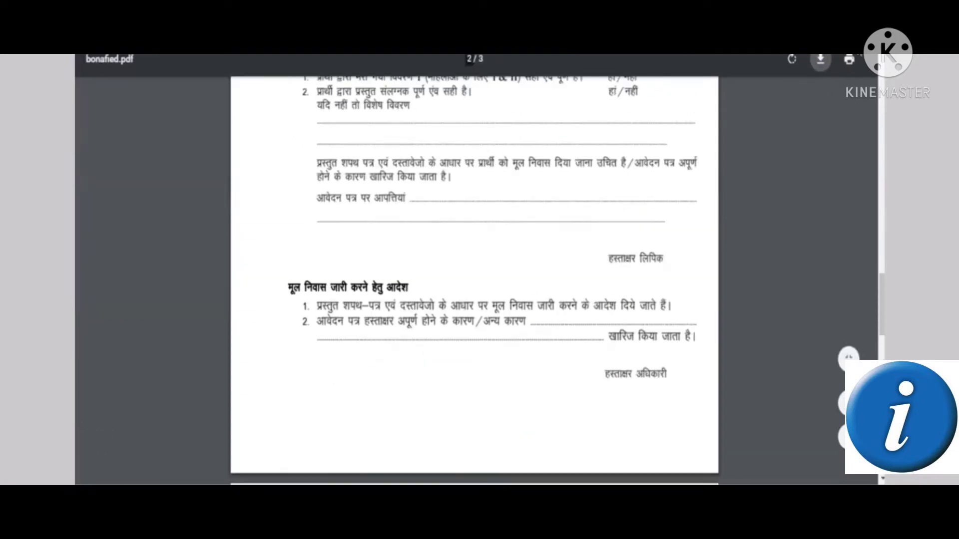
pyautogui.scroll(1, 607, 193)
pyautogui.scroll(15, 607, 193)
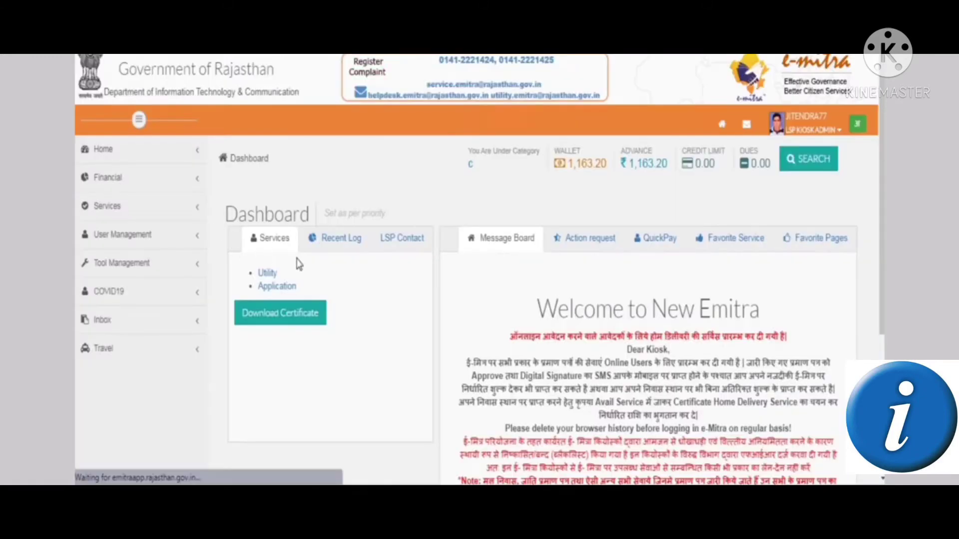
# Search application services for 'bon' and pick 'Application form for Bonafide Certificate'
pyautogui.click(291, 289)
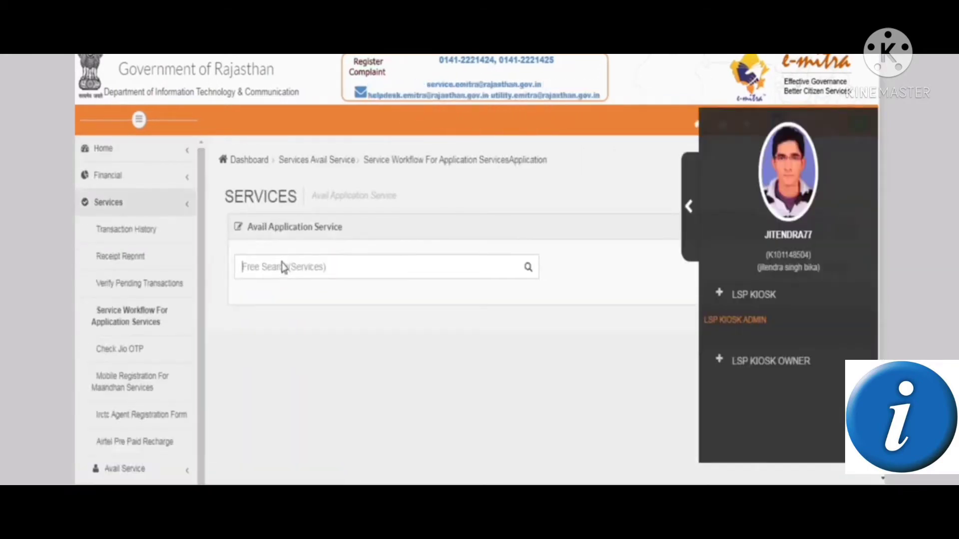
pyautogui.click(281, 269)
pyautogui.write('bon')
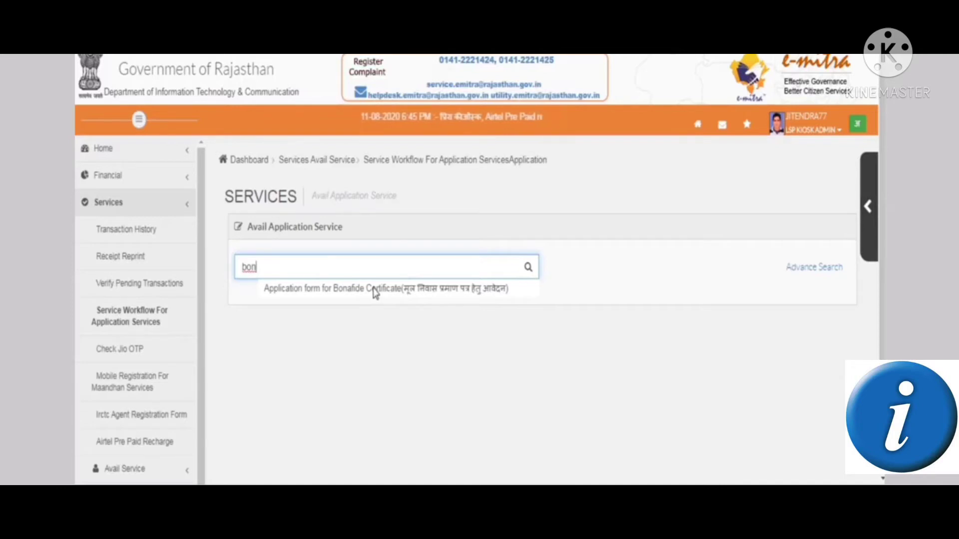
pyautogui.click(374, 288)
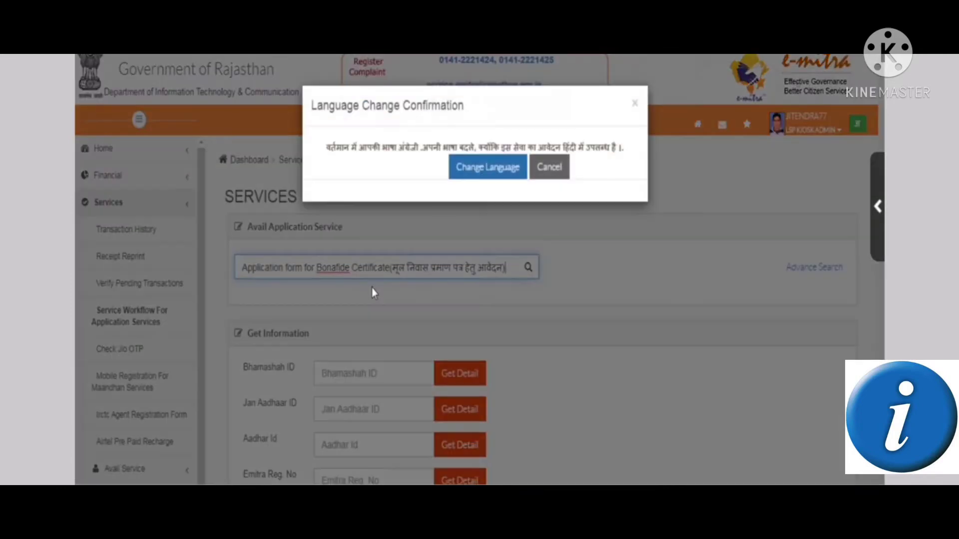
# Switch e-Mitra to Hindi and reselect the Bonafide Certificate service by searching 'bona'
pyautogui.click(487, 171)
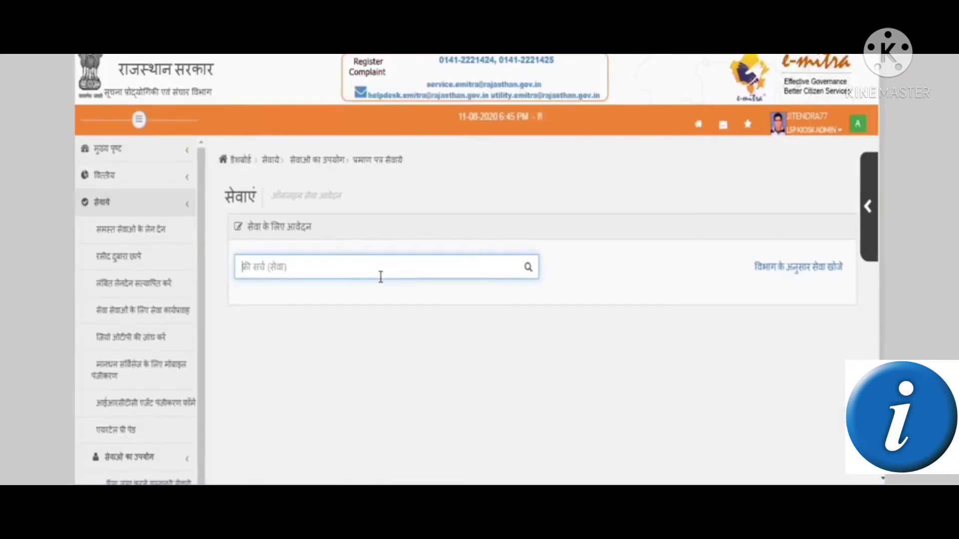
pyautogui.write('bona')
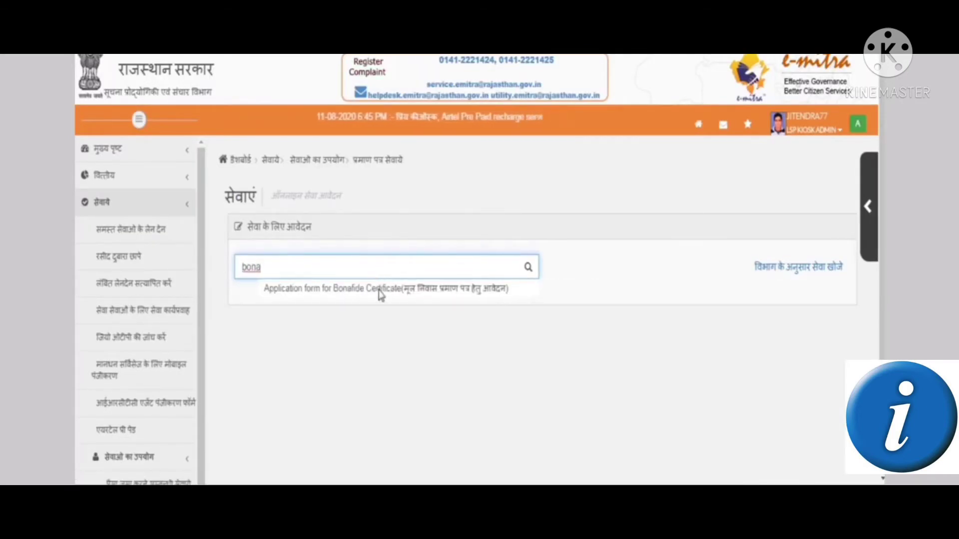
pyautogui.click(381, 294)
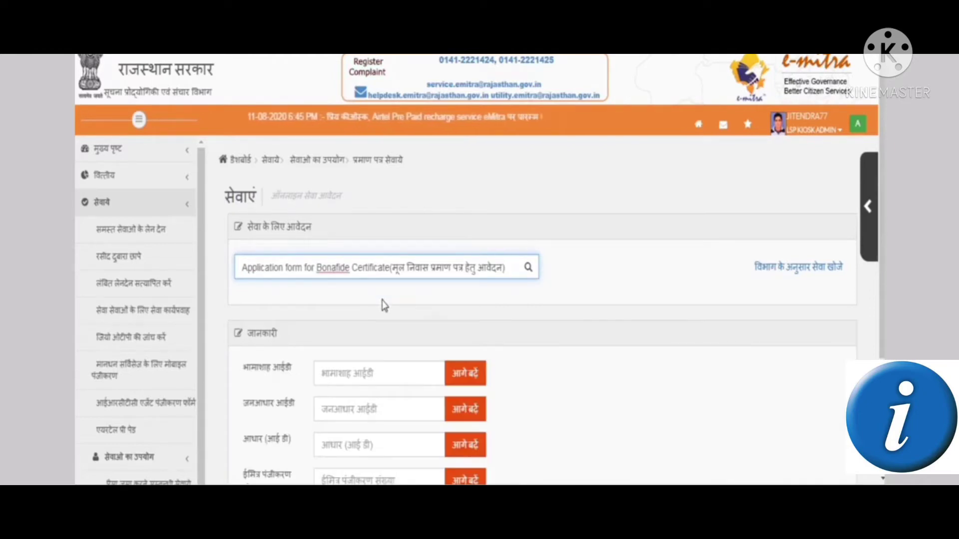
pyautogui.scroll(-3, 381, 294)
# Look through the Bhamashah, Jan Aadhaar, Aadhaar and eMitra registration ID fields
pyautogui.click(363, 234)
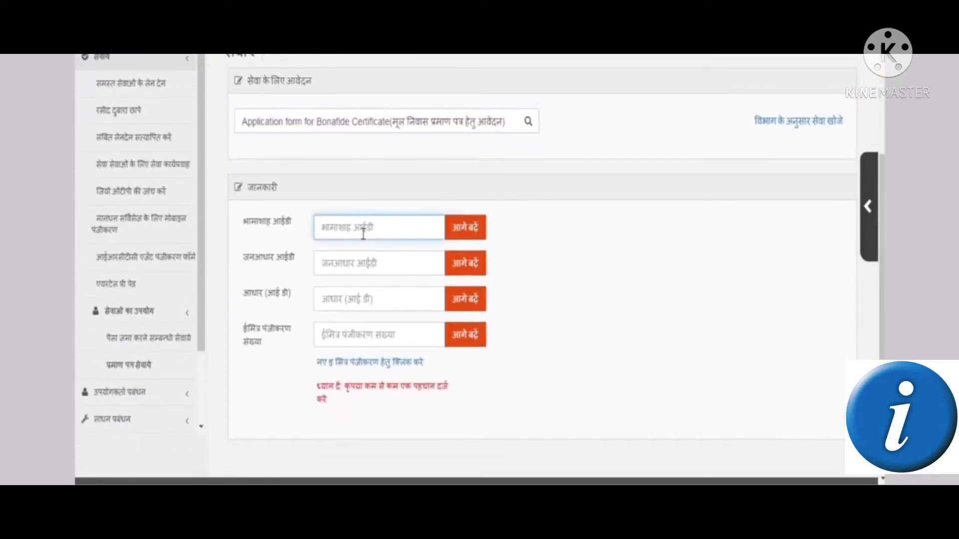
pyautogui.click(377, 264)
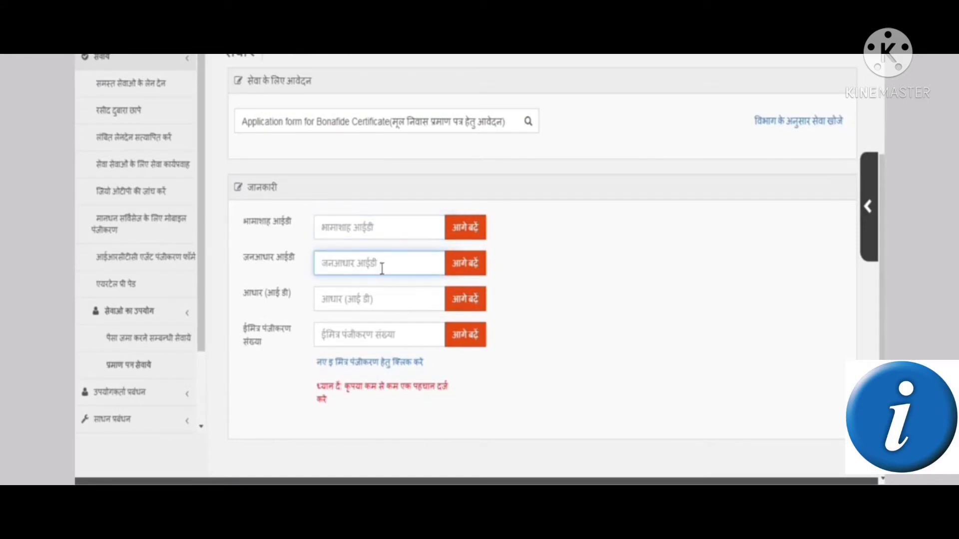
pyautogui.click(392, 299)
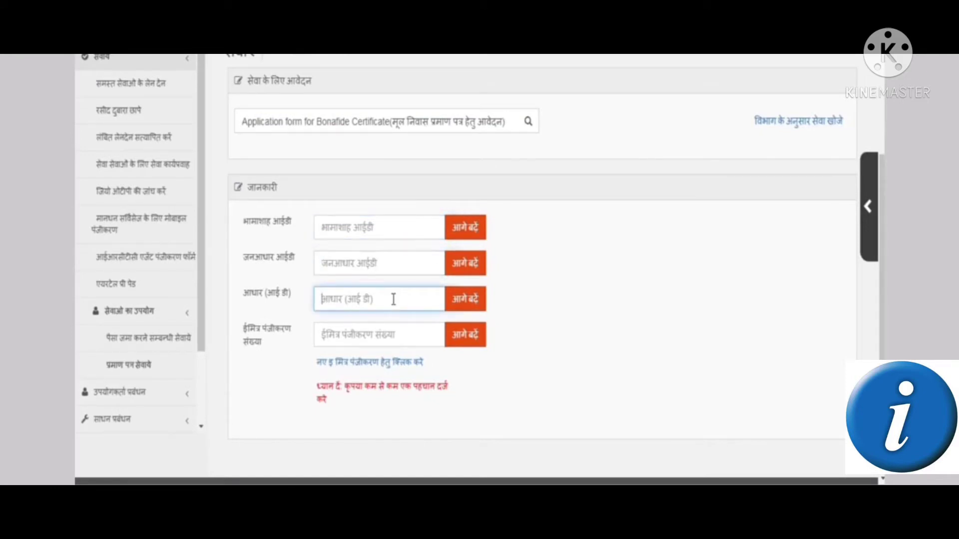
pyautogui.click(392, 335)
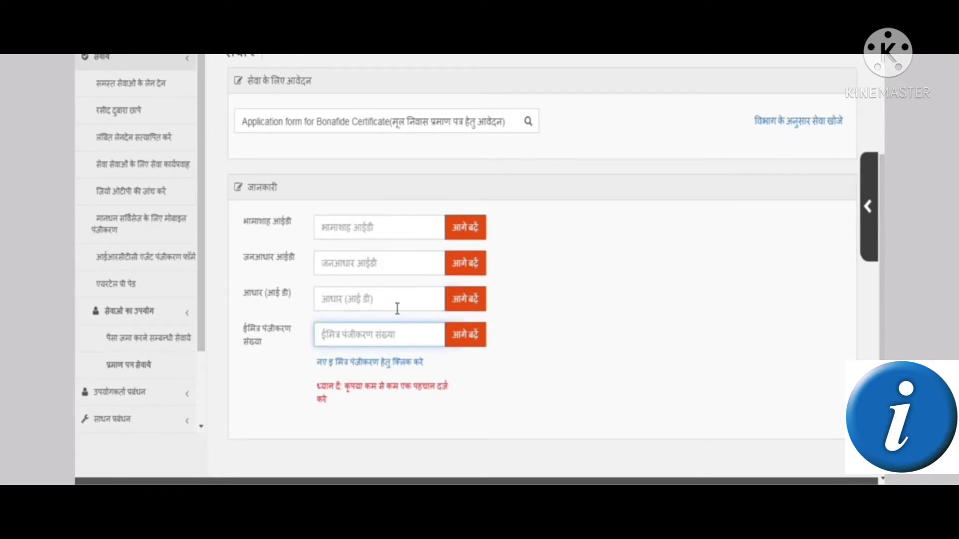
pyautogui.click(340, 237)
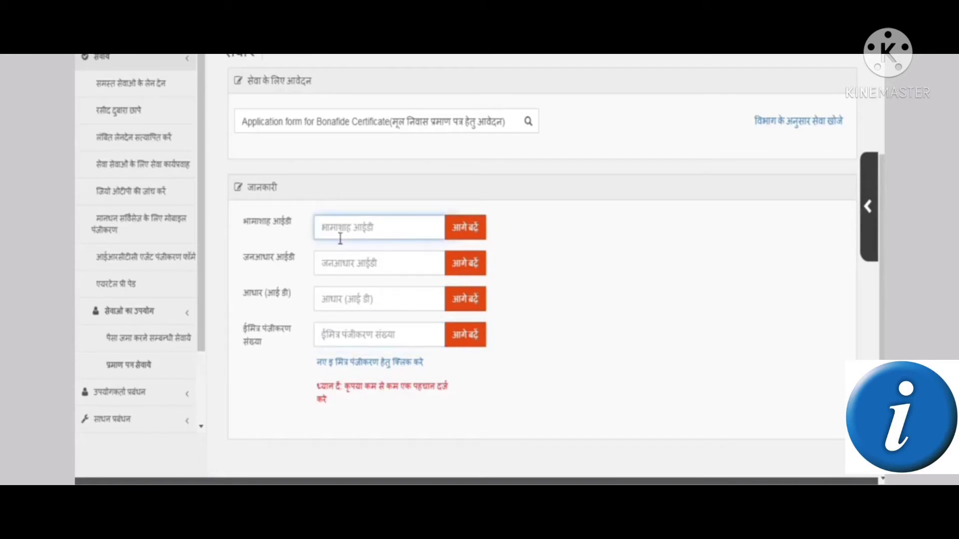
pyautogui.click(340, 261)
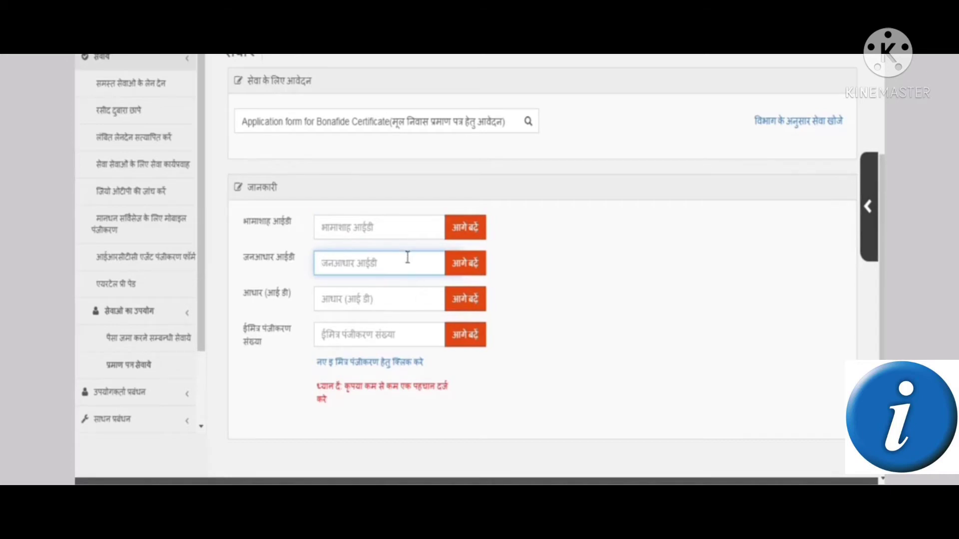
# Paste the family's Bhamashah ID, choose the applicant and fetch their details
pyautogui.click(385, 222)
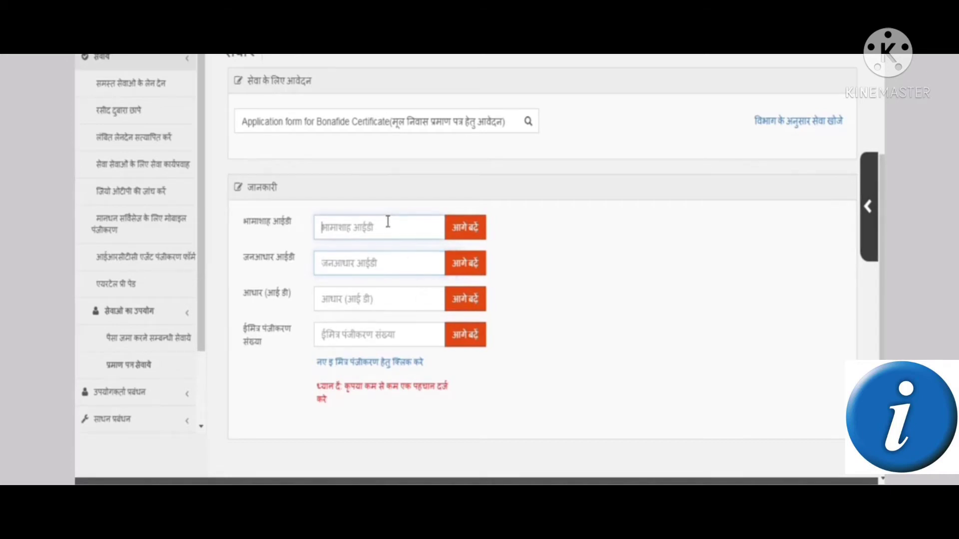
pyautogui.scroll(2, 386, 223)
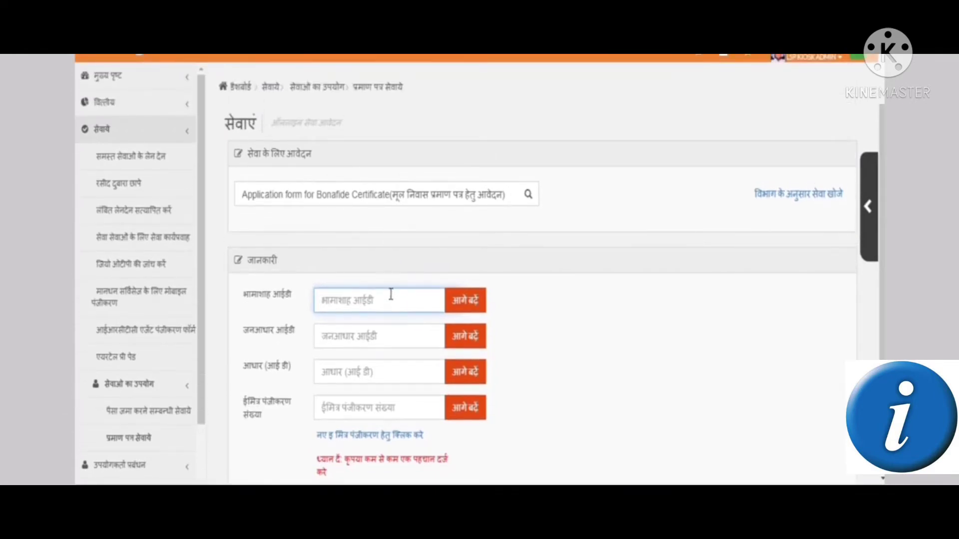
pyautogui.scroll(-2, 391, 294)
pyautogui.hotkey('ctrl', 'v')
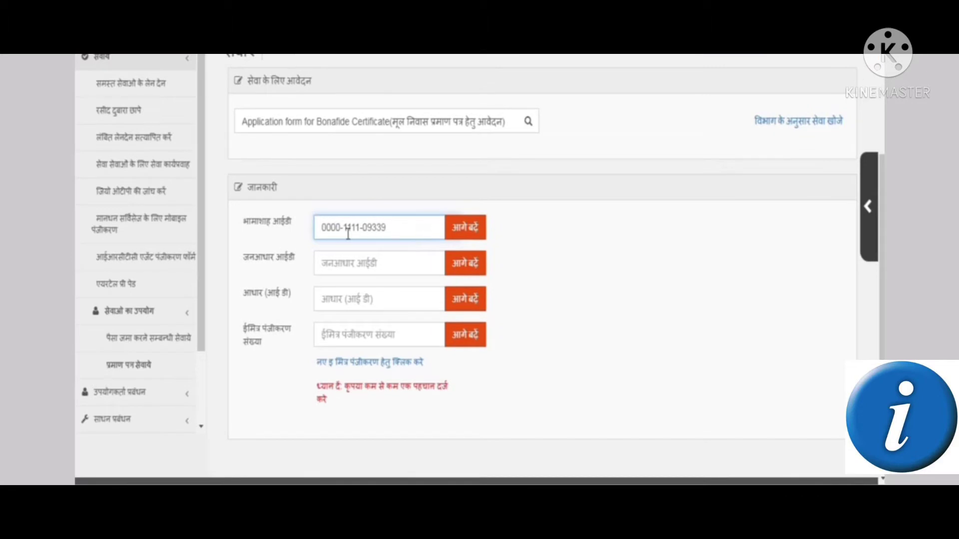
pyautogui.click(465, 233)
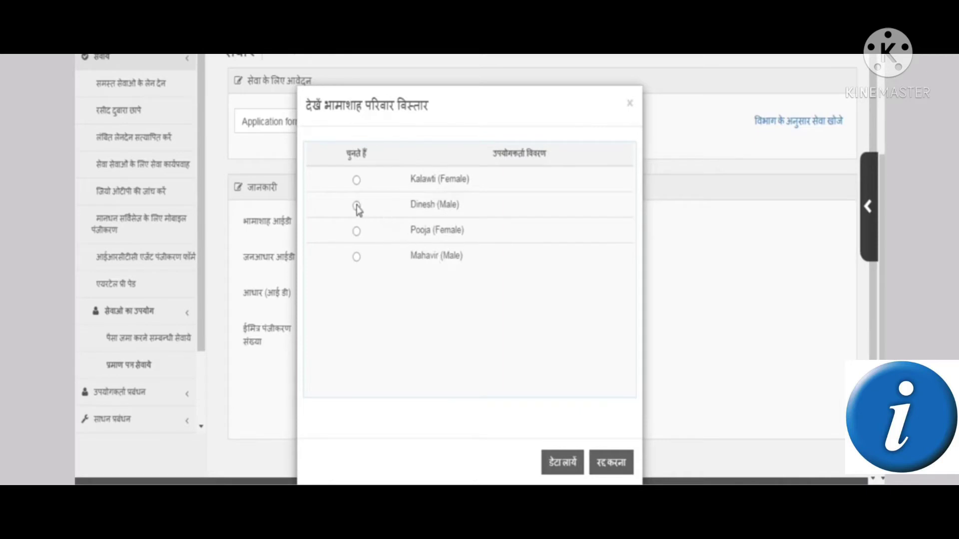
pyautogui.click(553, 463)
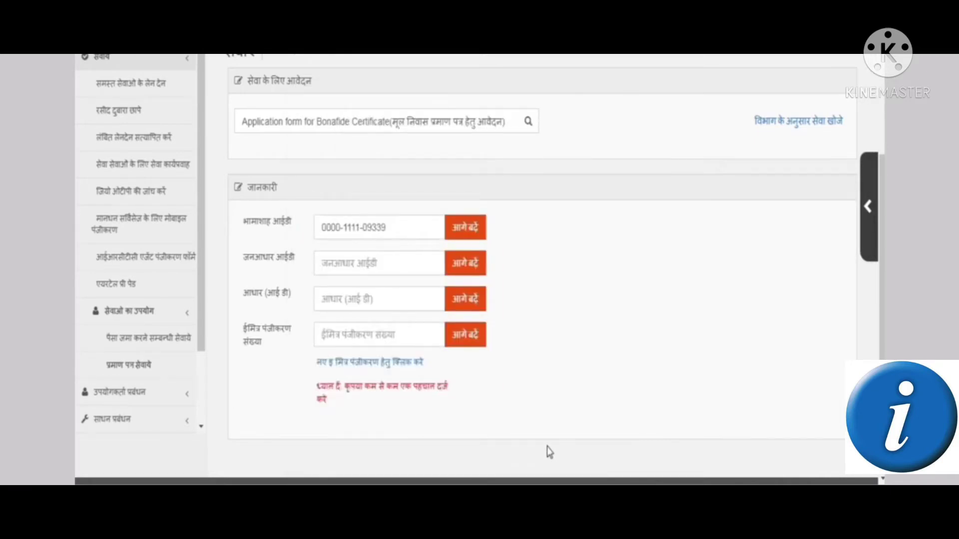
pyautogui.scroll(-10, 549, 422)
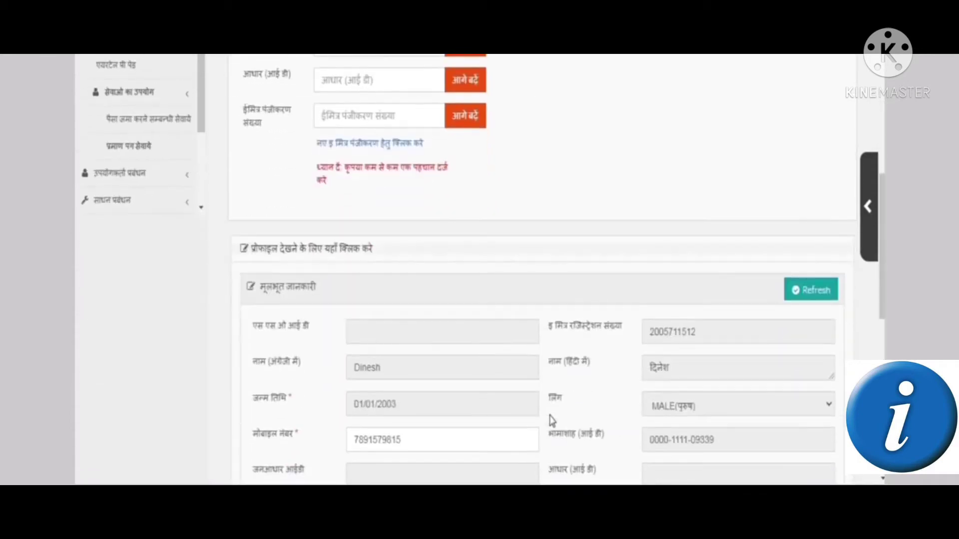
pyautogui.scroll(2, 547, 417)
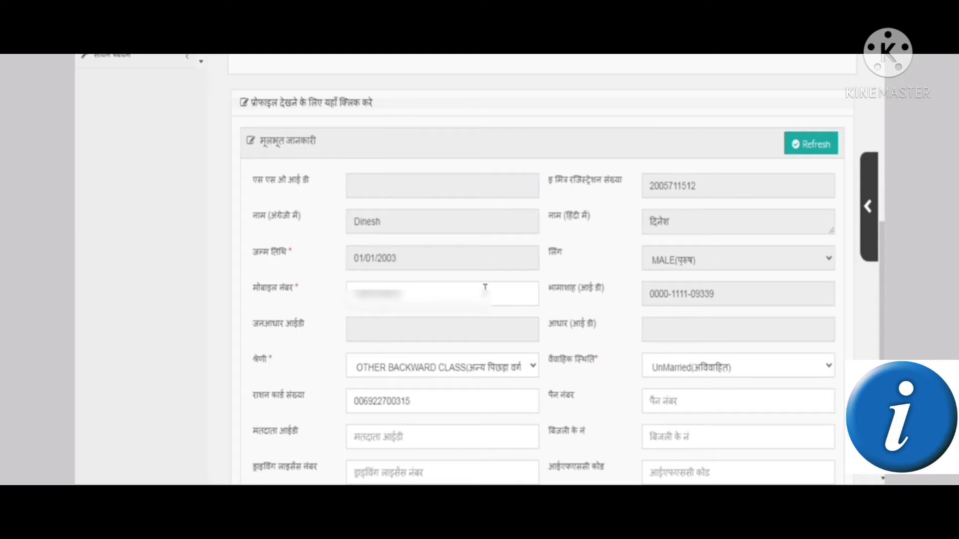
pyautogui.scroll(-2, 512, 323)
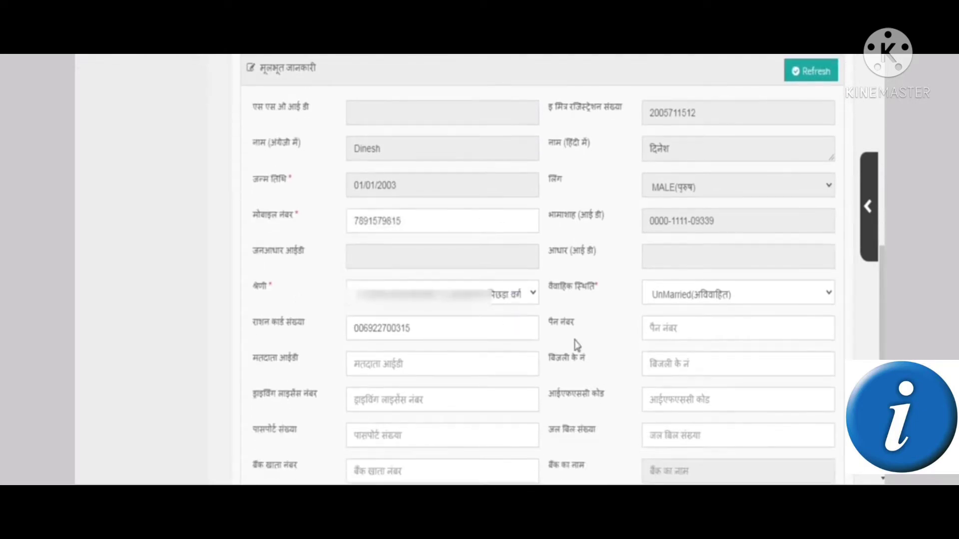
pyautogui.scroll(-4, 577, 344)
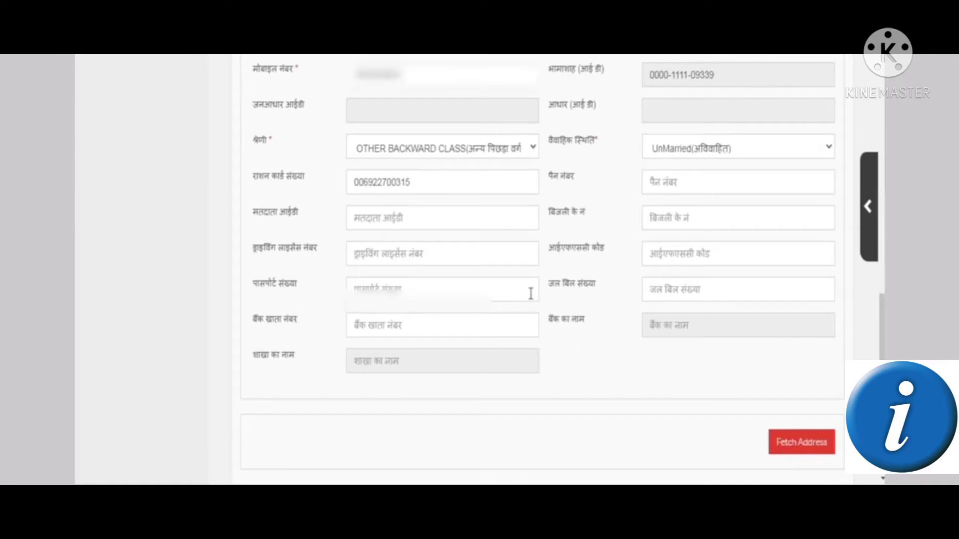
pyautogui.click(657, 186)
pyautogui.click(670, 223)
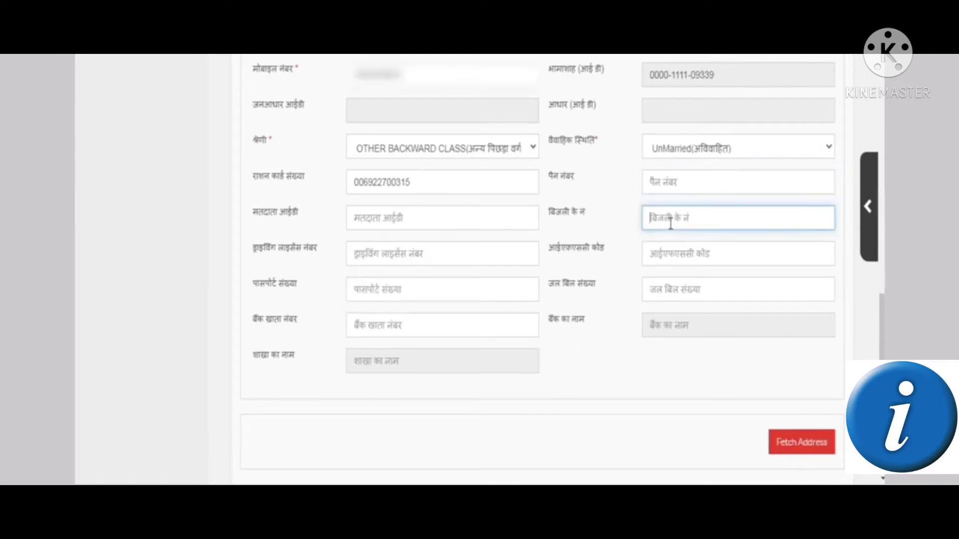
pyautogui.click(513, 224)
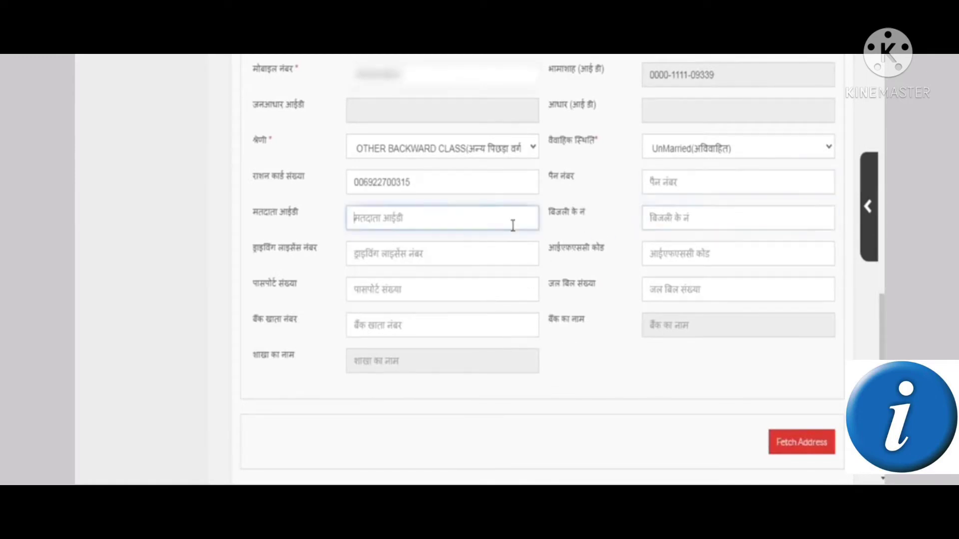
pyautogui.click(489, 289)
pyautogui.click(483, 327)
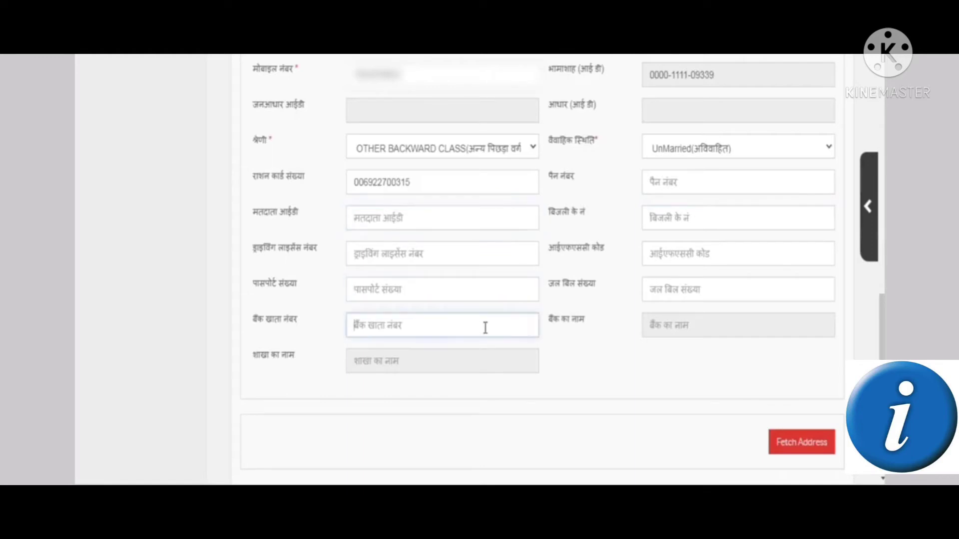
pyautogui.click(649, 323)
pyautogui.click(659, 265)
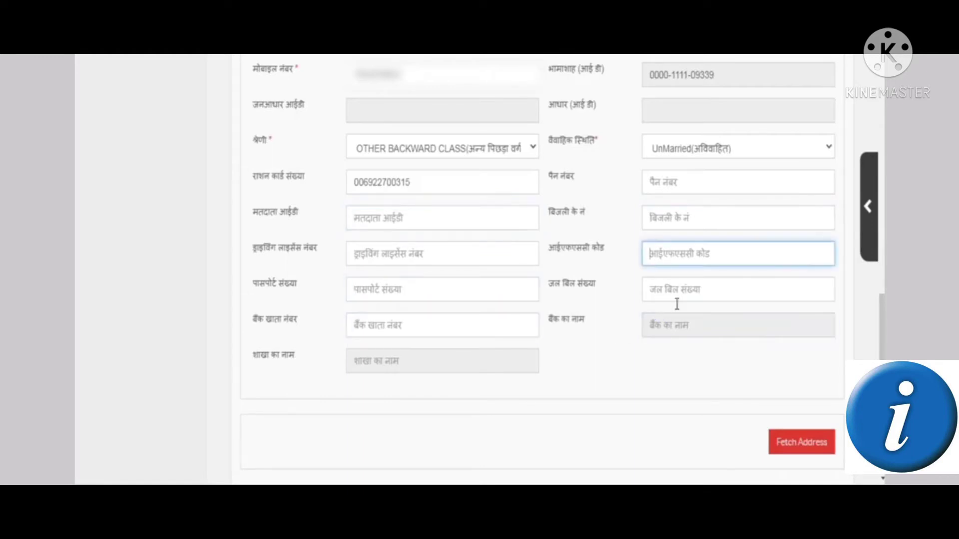
pyautogui.scroll(-2, 747, 394)
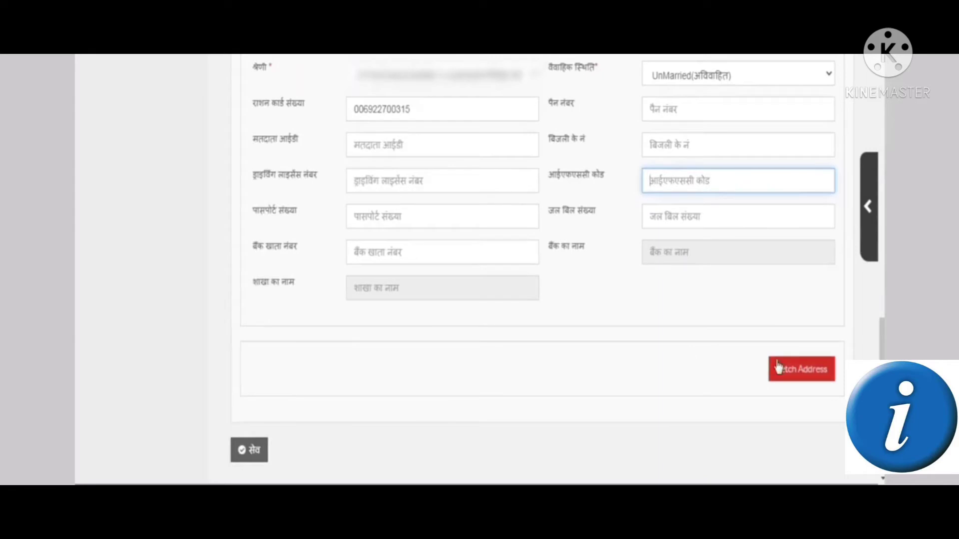
# Fetch the saved address and confirm BIKANER DIVISION, Bikaner district and LUNKARANSAR tehsil
pyautogui.click(789, 376)
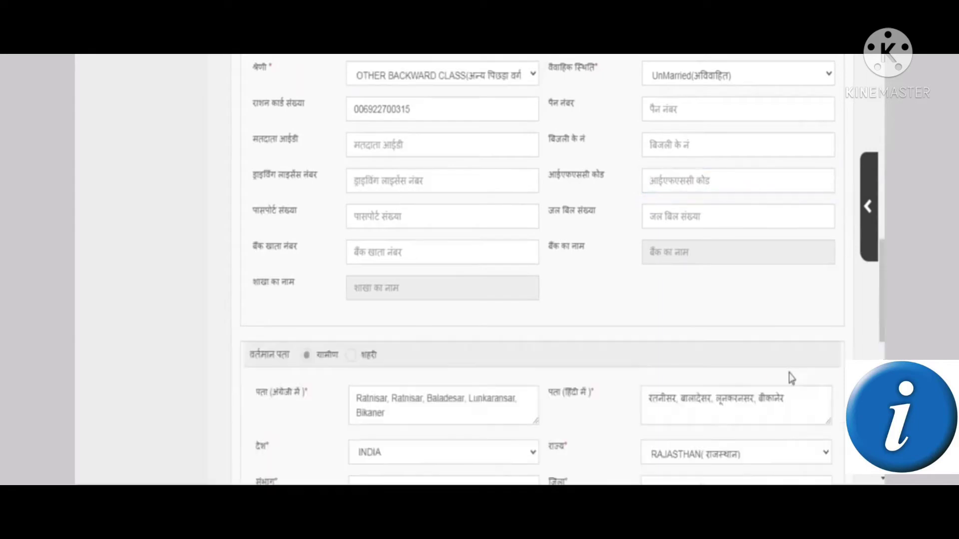
pyautogui.scroll(-4, 759, 377)
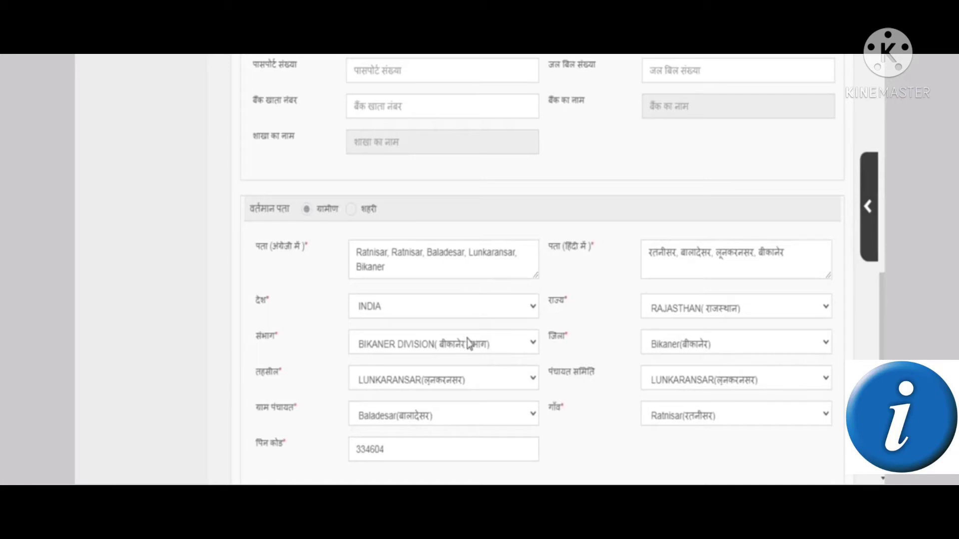
pyautogui.click(475, 352)
pyautogui.click(475, 352)
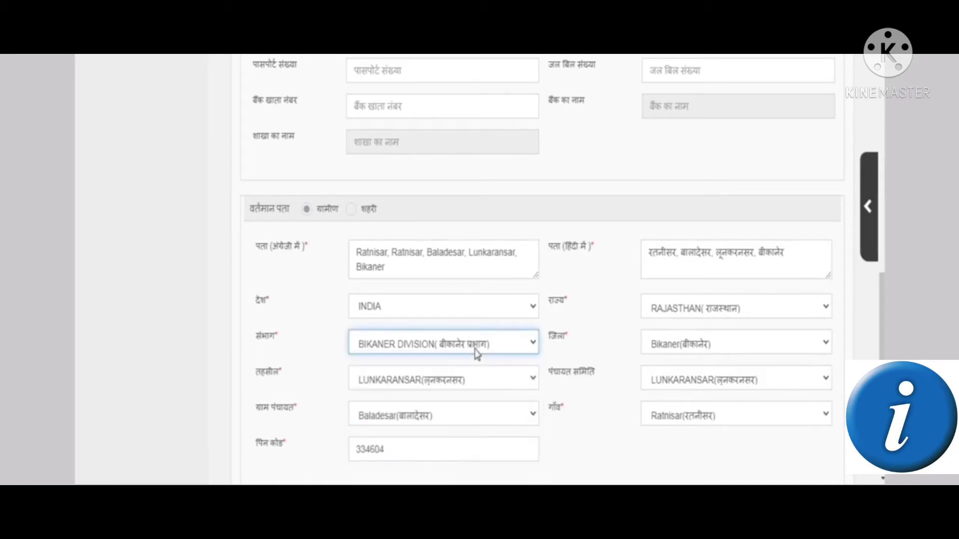
pyautogui.click(663, 344)
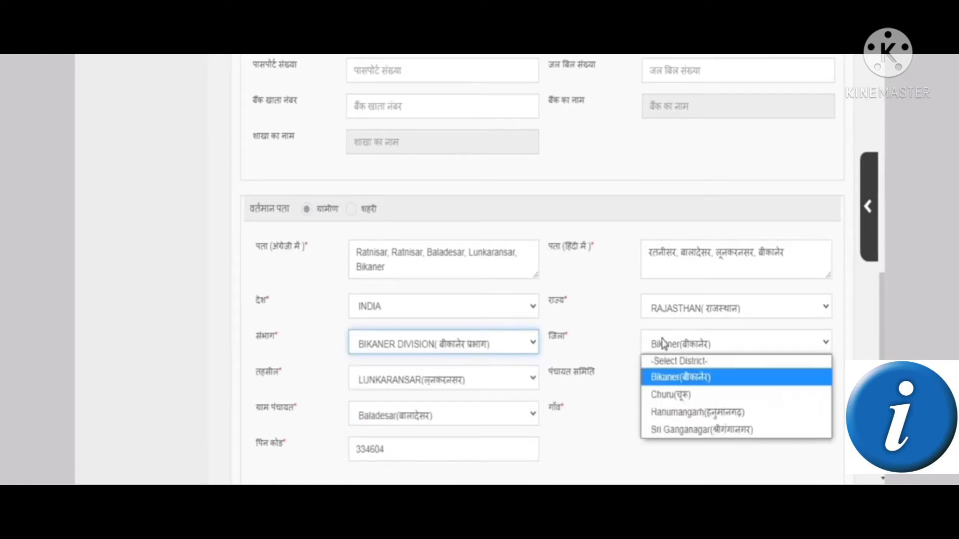
pyautogui.click(663, 344)
pyautogui.click(425, 386)
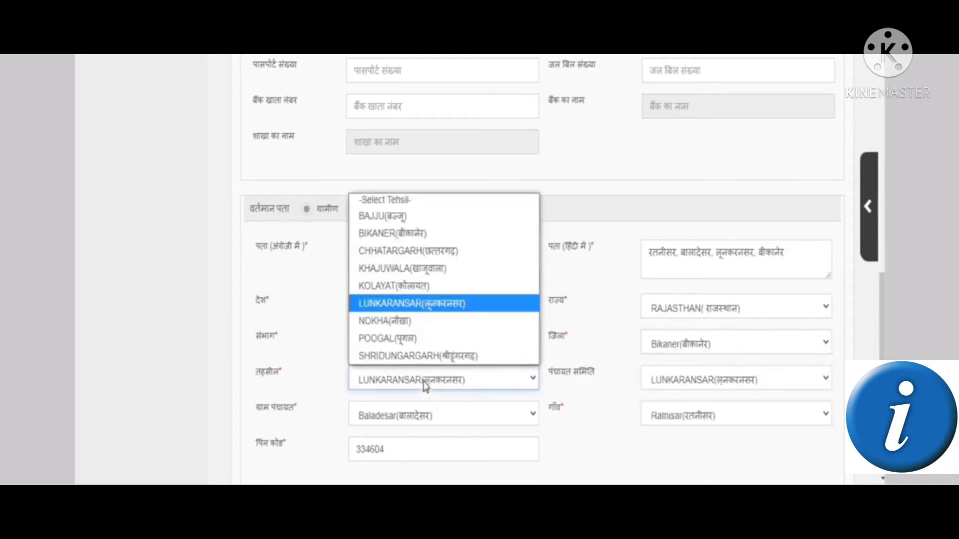
pyautogui.click(425, 386)
# Keep LUNKARANSAR panchayat samiti and the existing gram panchayat and village
pyautogui.click(680, 389)
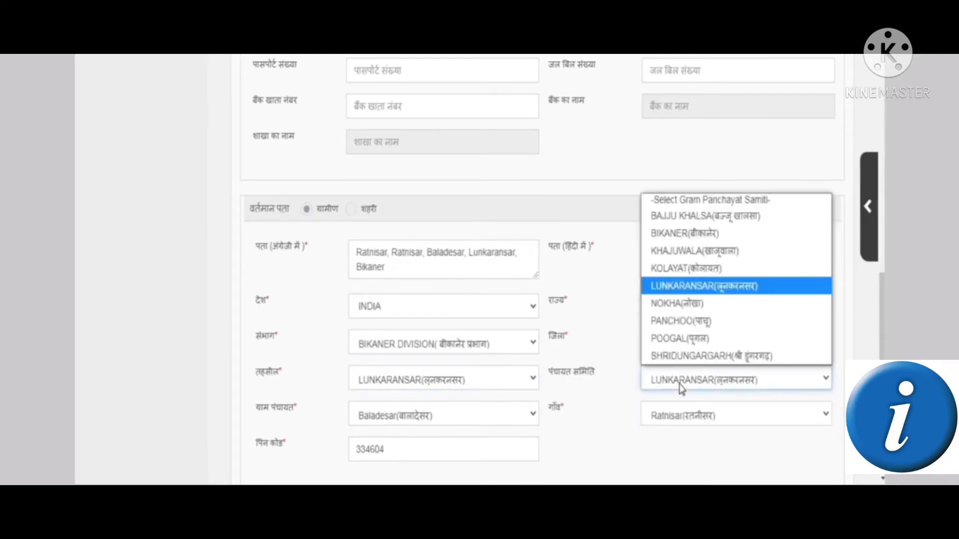
pyautogui.click(681, 389)
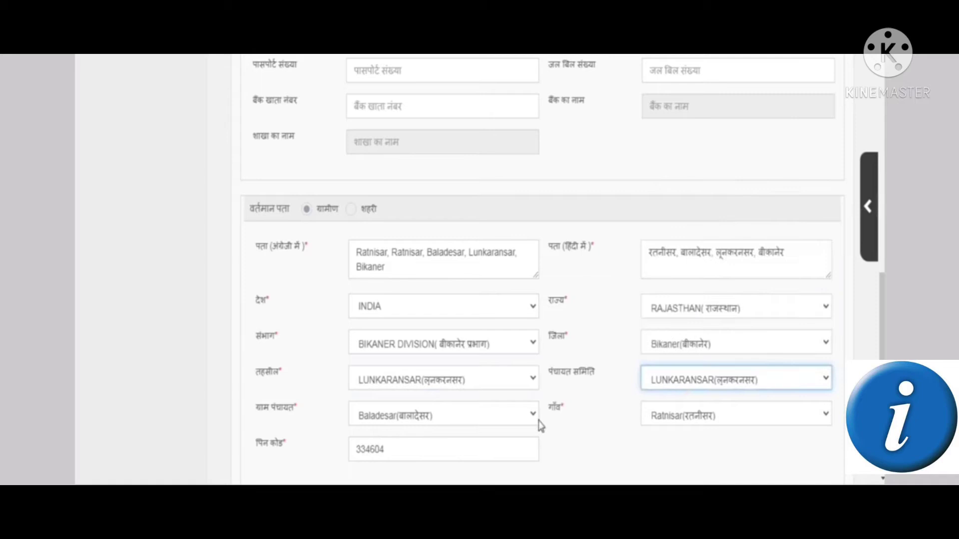
pyautogui.click(482, 426)
pyautogui.click(482, 426)
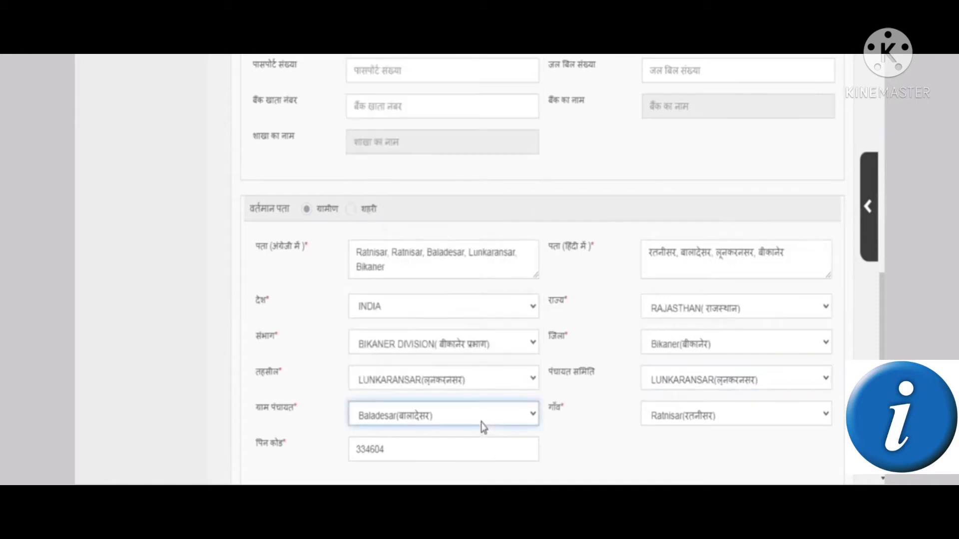
pyautogui.click(689, 420)
pyautogui.click(687, 419)
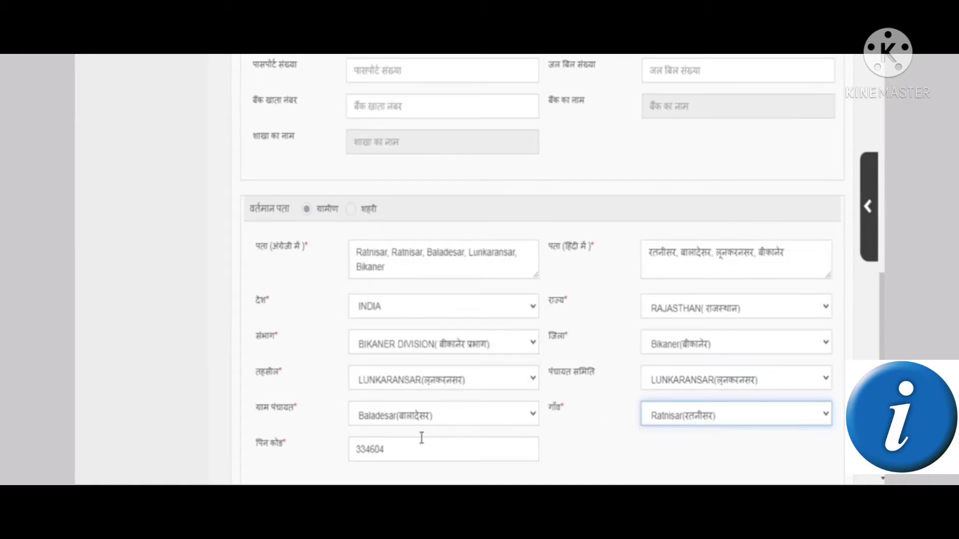
# Highlight the current and permanent address headings and the copy-current-address option
pyautogui.scroll(-2, 421, 436)
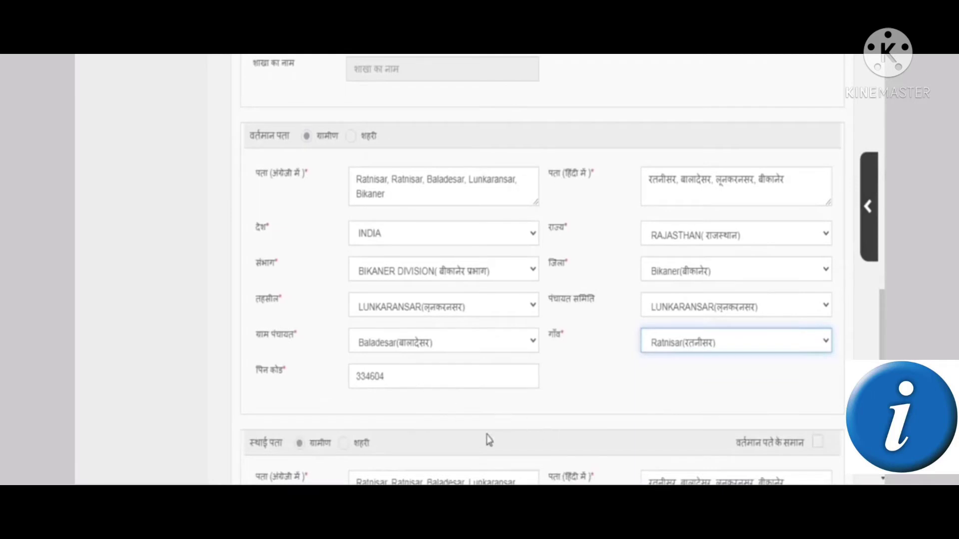
pyautogui.moveTo(248, 138); pyautogui.dragTo(289, 137)
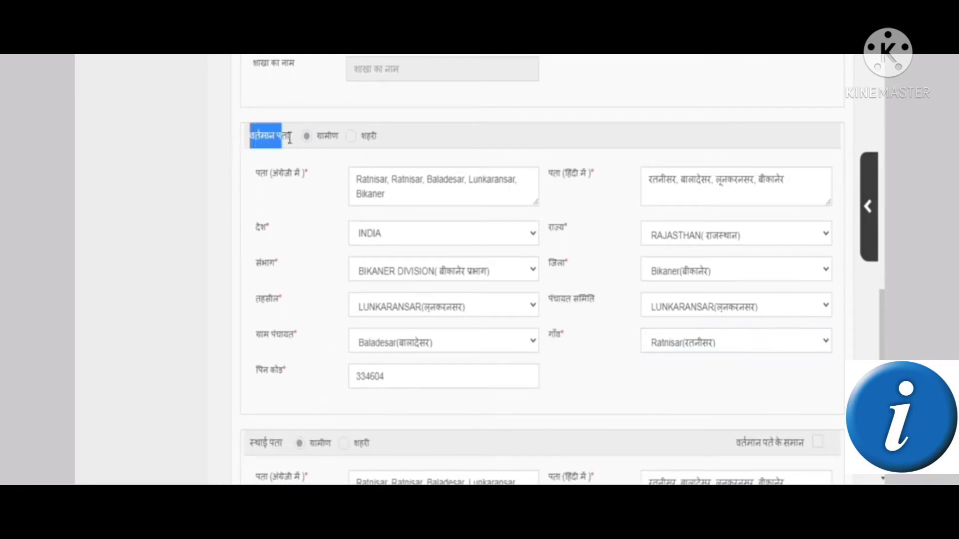
pyautogui.moveTo(245, 444); pyautogui.dragTo(282, 444)
pyautogui.moveTo(744, 443); pyautogui.dragTo(831, 443)
# Set permanent address same as current, save the profile, and continue to the e-form
pyautogui.click(816, 452)
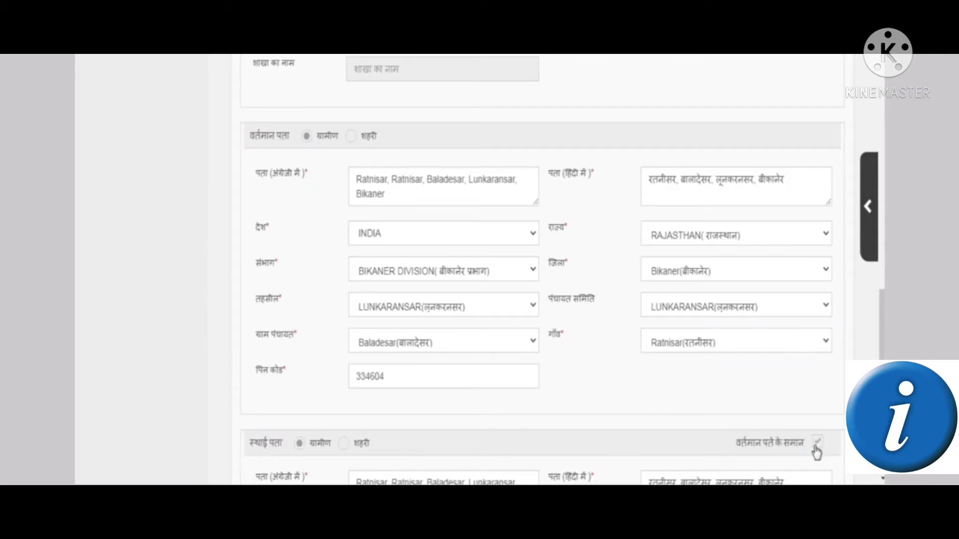
pyautogui.scroll(-3, 801, 439)
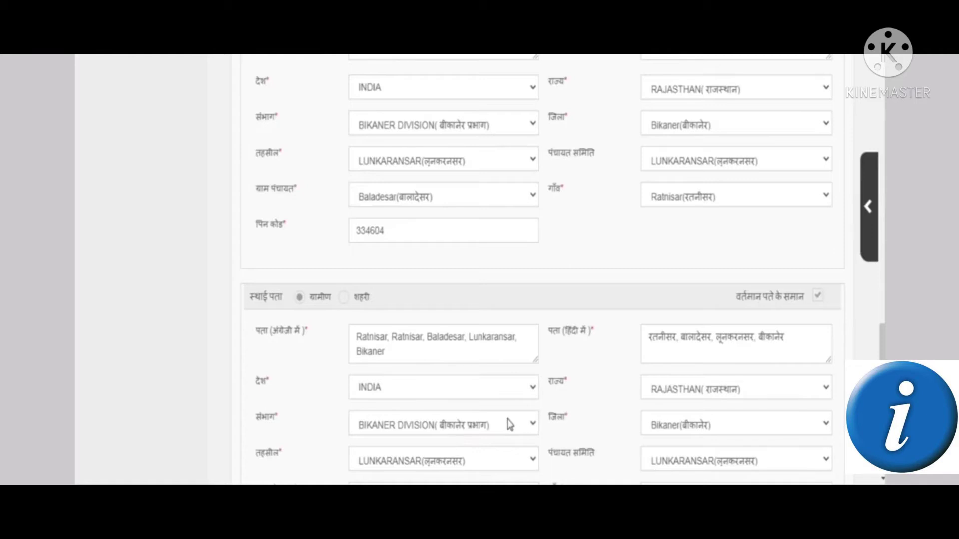
pyautogui.scroll(-4, 509, 424)
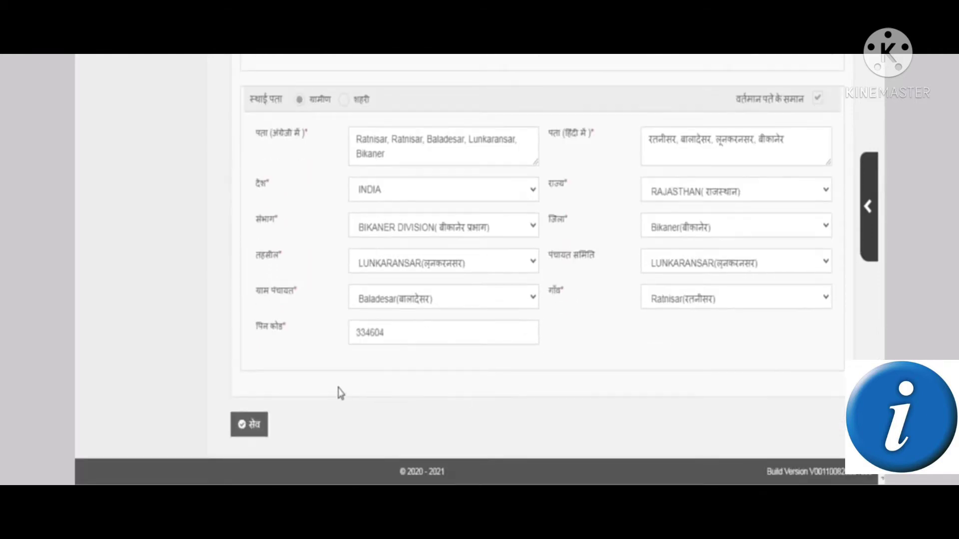
pyautogui.click(254, 433)
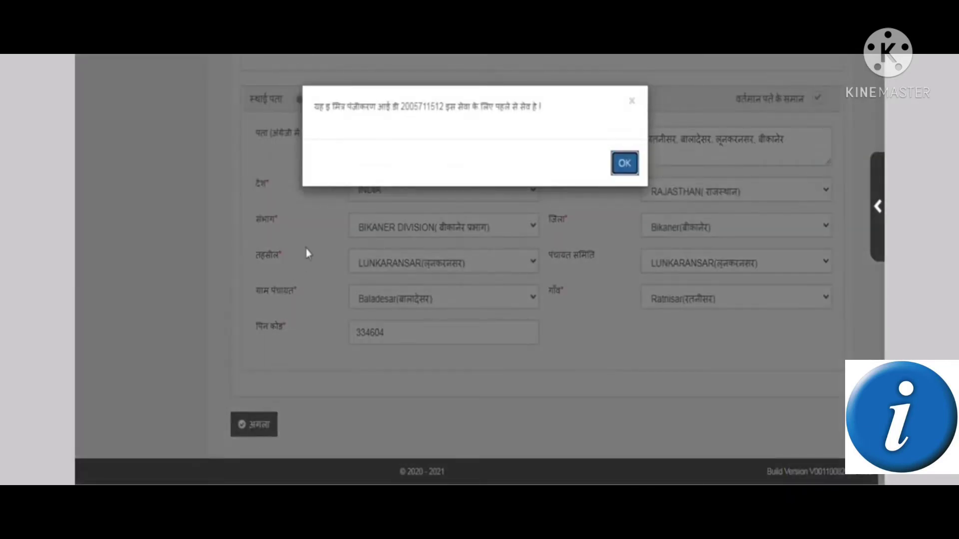
pyautogui.click(625, 163)
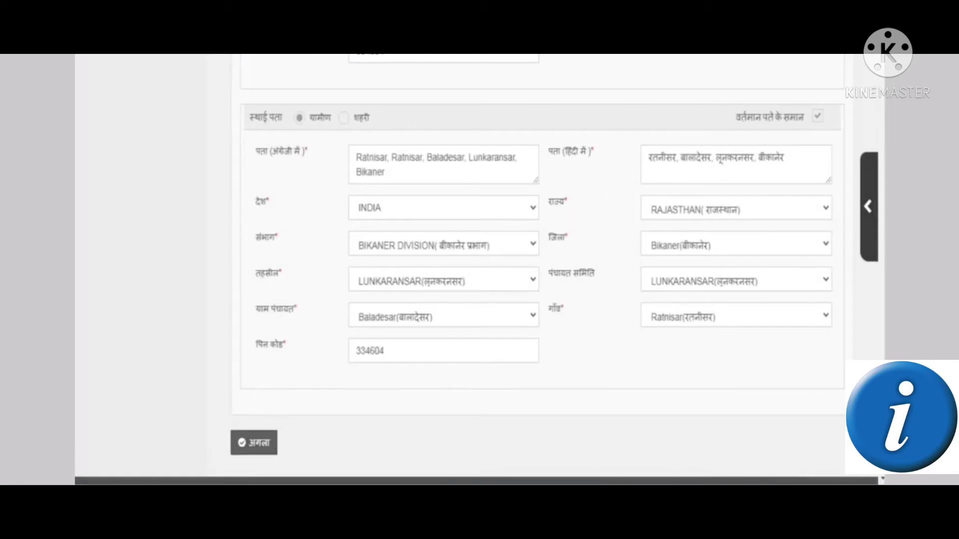
pyautogui.click(245, 470)
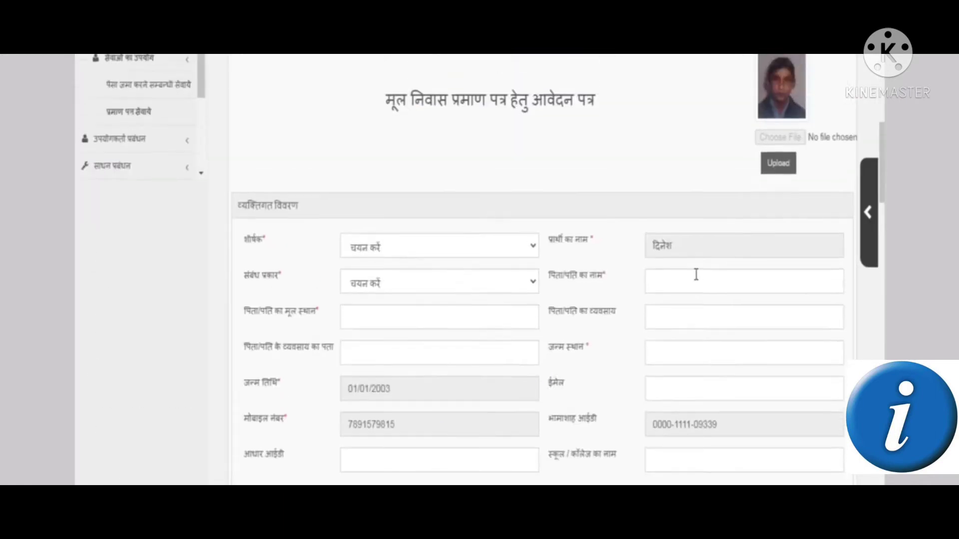
pyautogui.scroll(2, 696, 275)
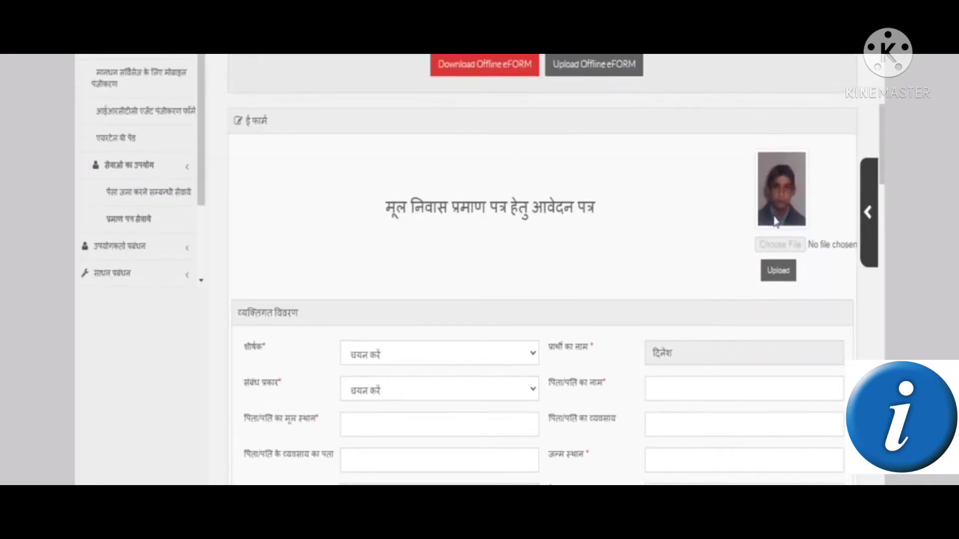
pyautogui.scroll(3, 444, 362)
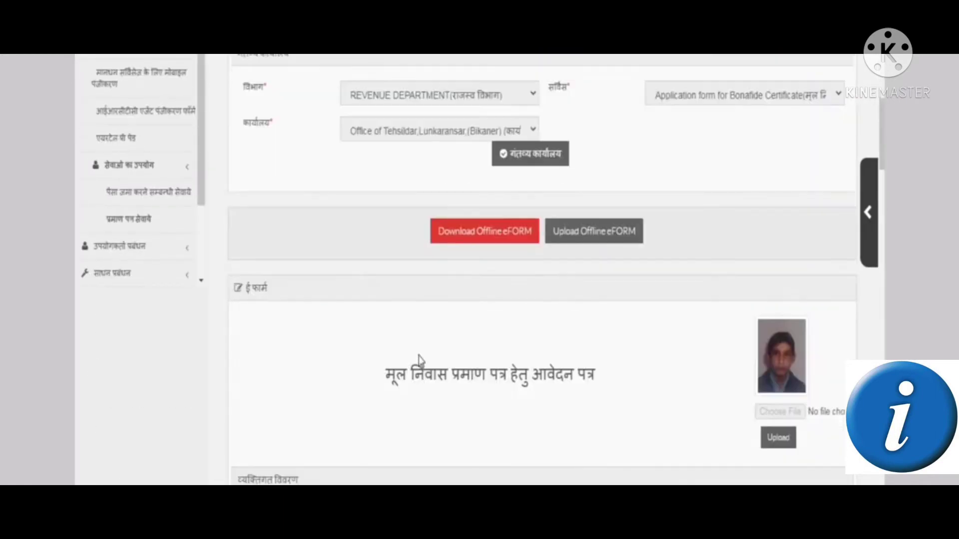
pyautogui.scroll(-7, 423, 367)
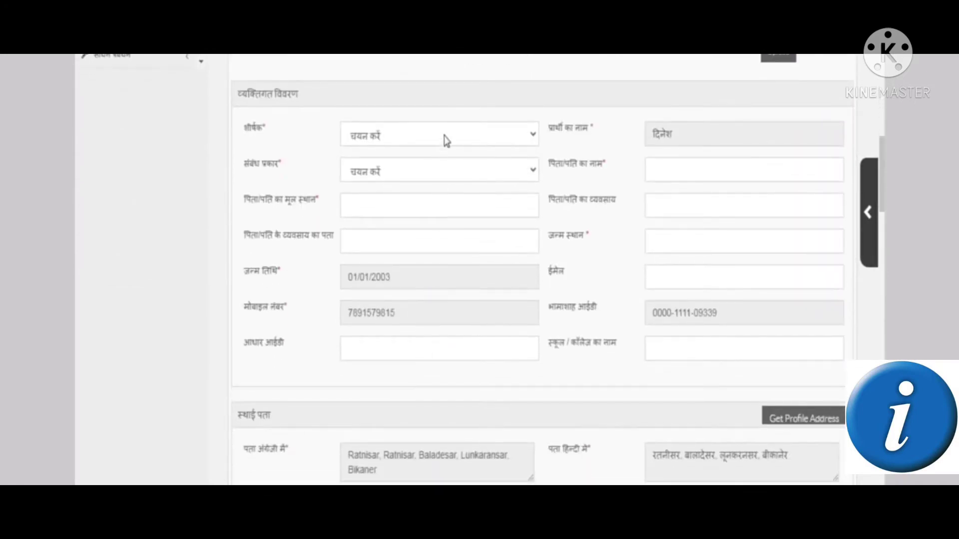
pyautogui.click(445, 139)
pyautogui.click(425, 176)
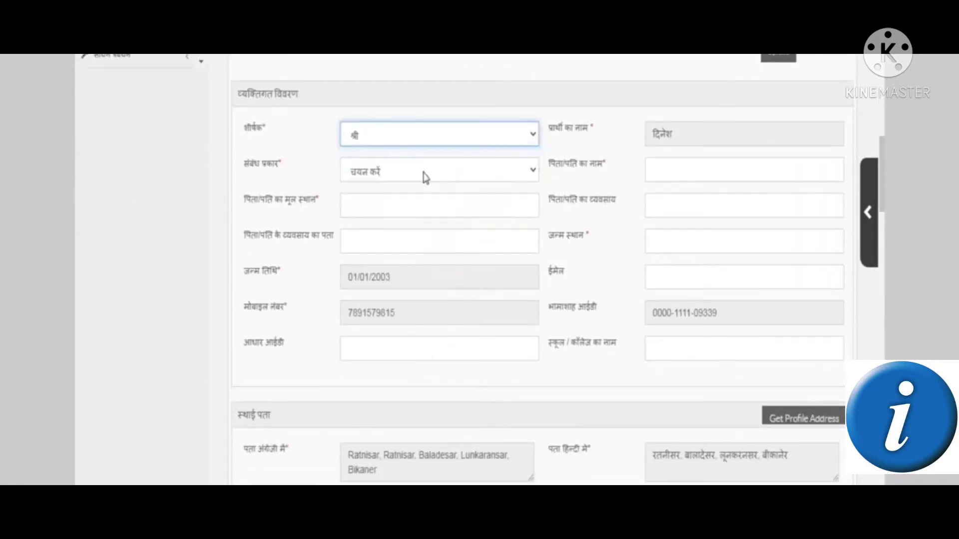
pyautogui.click(422, 135)
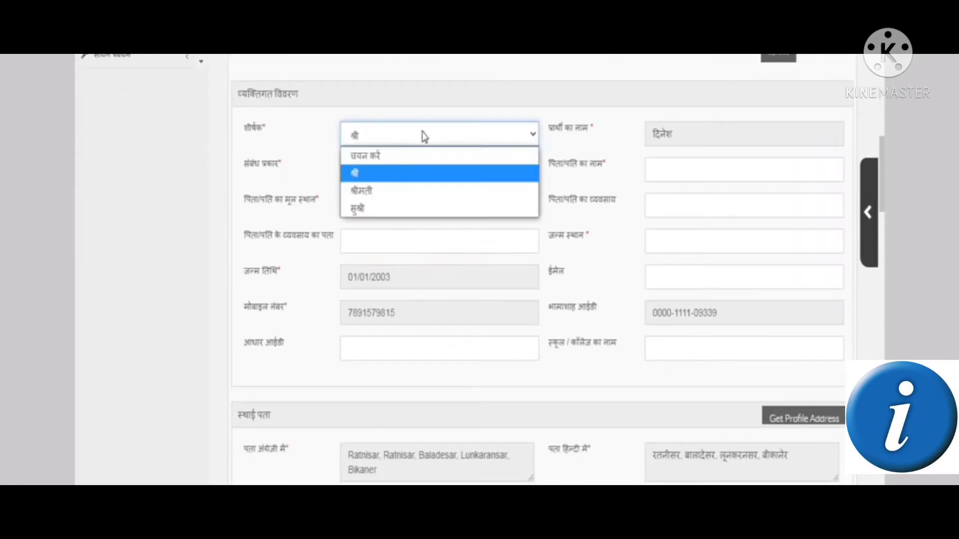
pyautogui.click(427, 175)
pyautogui.click(425, 173)
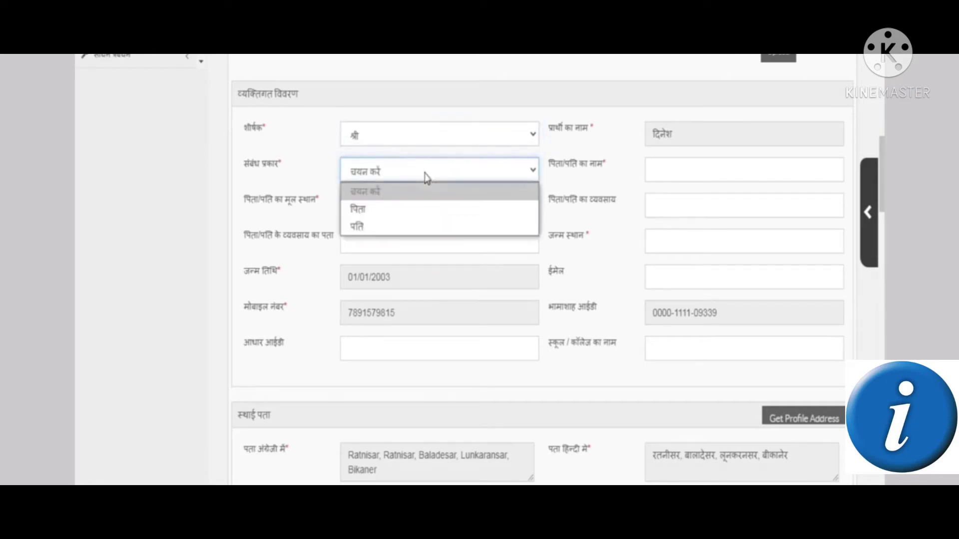
pyautogui.click(414, 209)
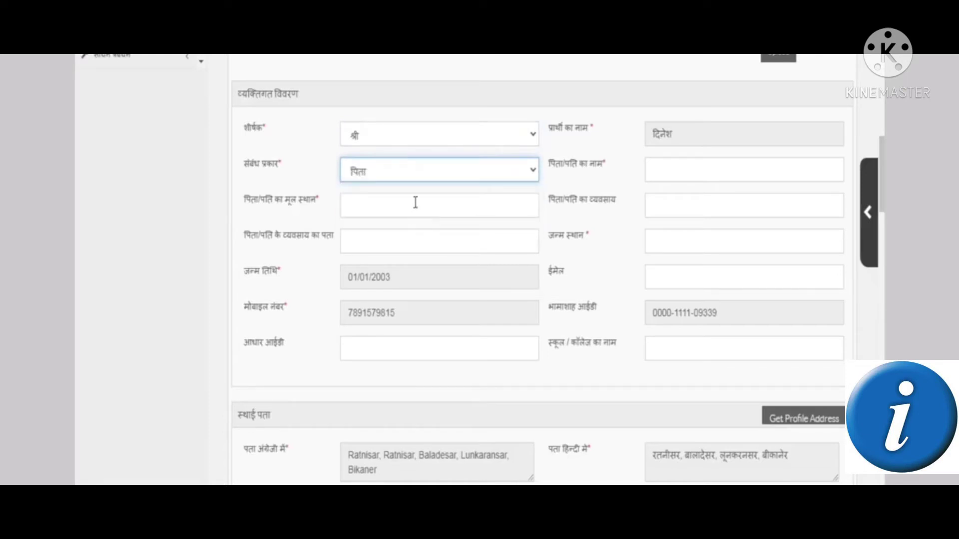
pyautogui.click(428, 174)
pyautogui.click(428, 174)
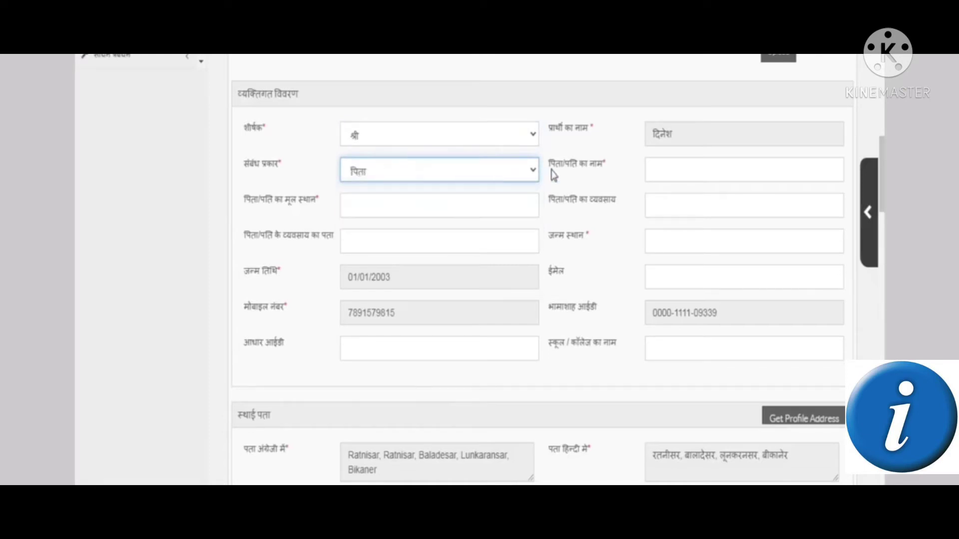
pyautogui.click(655, 168)
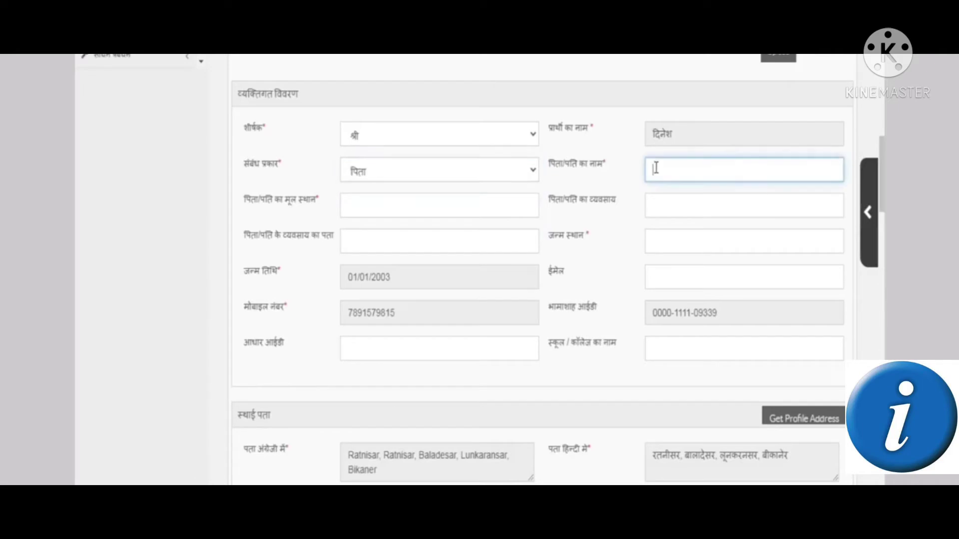
pyautogui.click(424, 206)
pyautogui.click(331, 207)
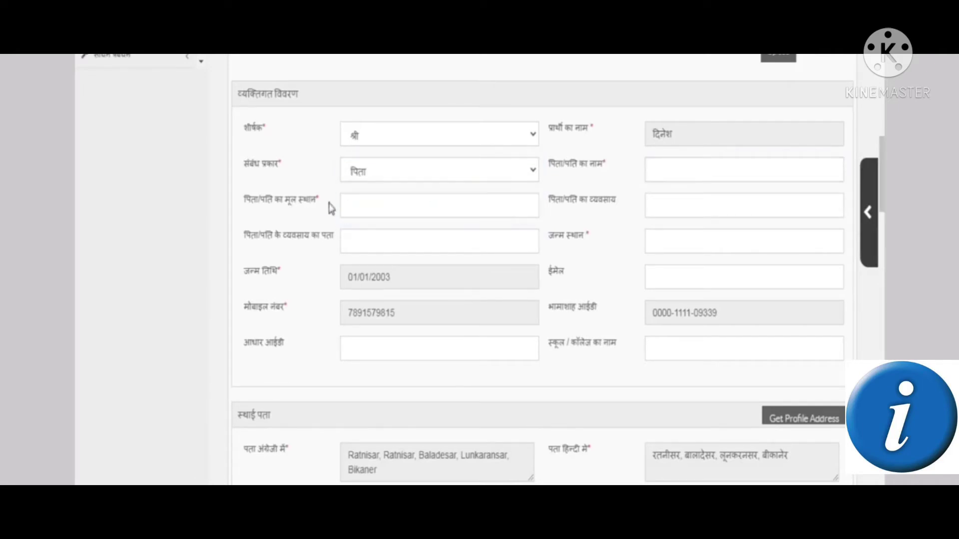
pyautogui.click(399, 204)
pyautogui.click(655, 206)
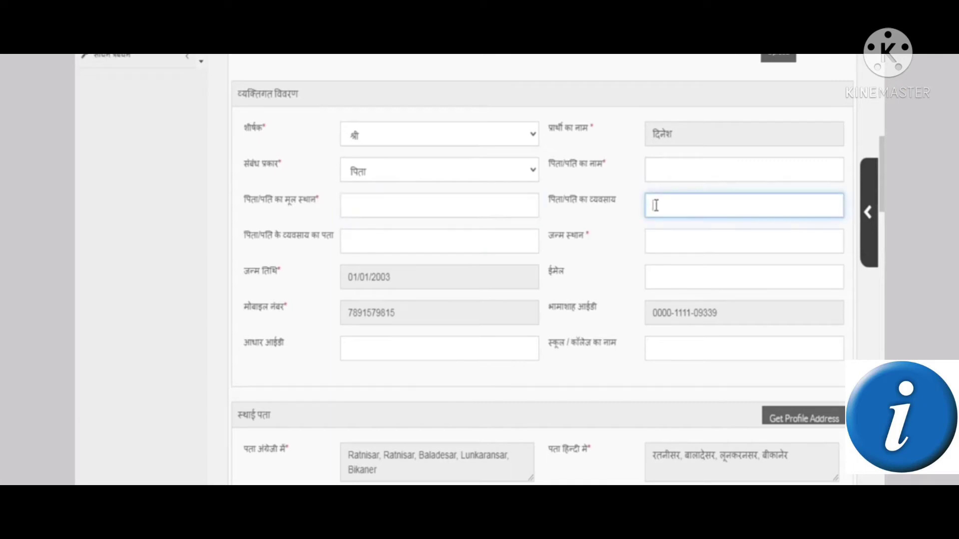
pyautogui.click(436, 243)
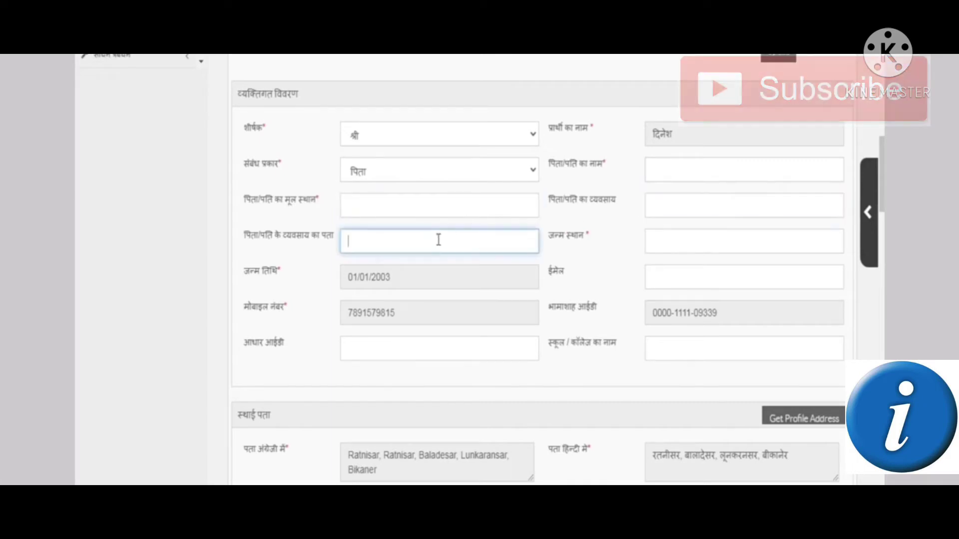
pyautogui.click(657, 244)
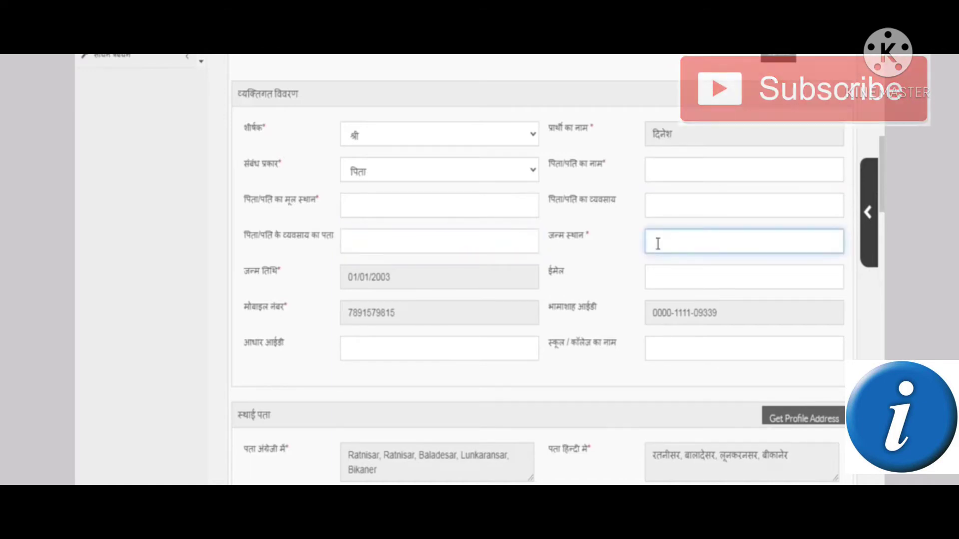
pyautogui.click(664, 283)
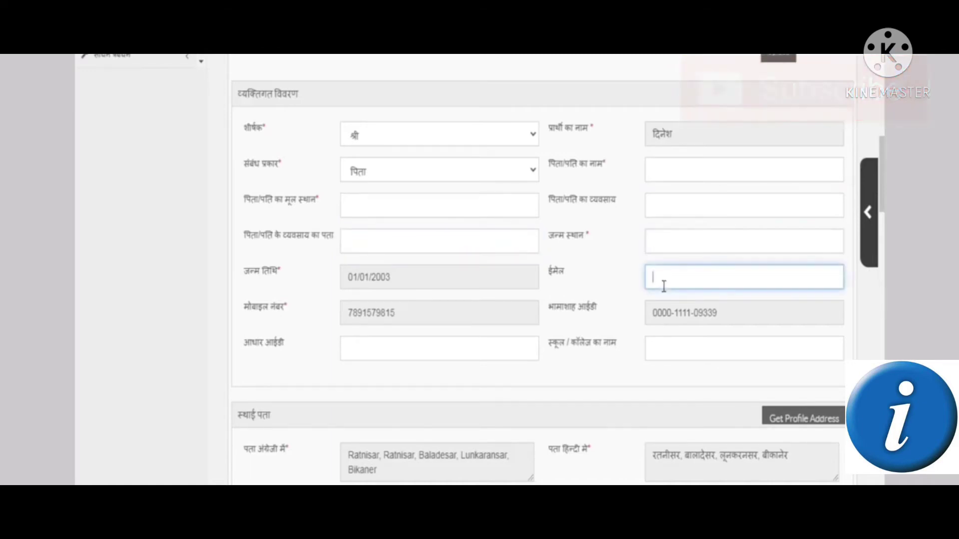
pyautogui.moveTo(555, 278); pyautogui.dragTo(561, 276)
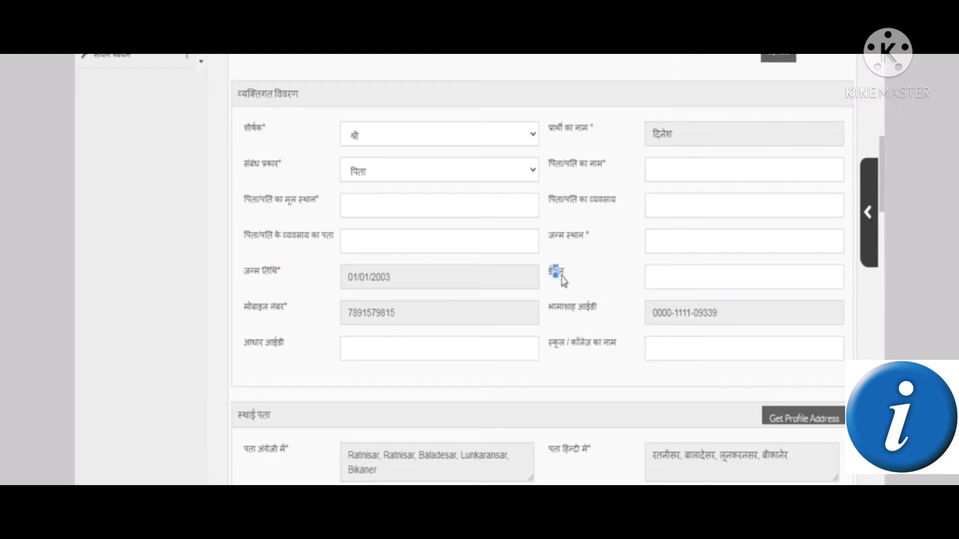
pyautogui.click(483, 349)
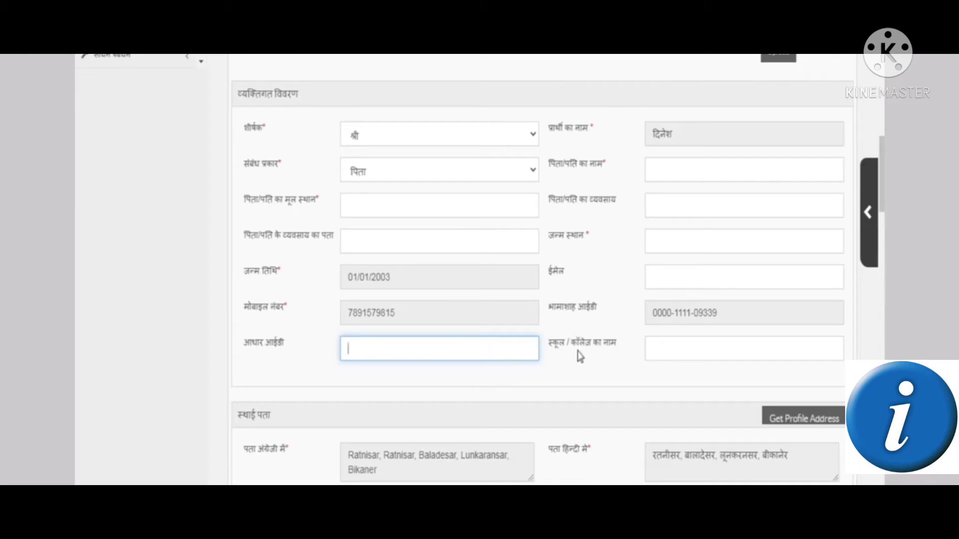
pyautogui.click(672, 347)
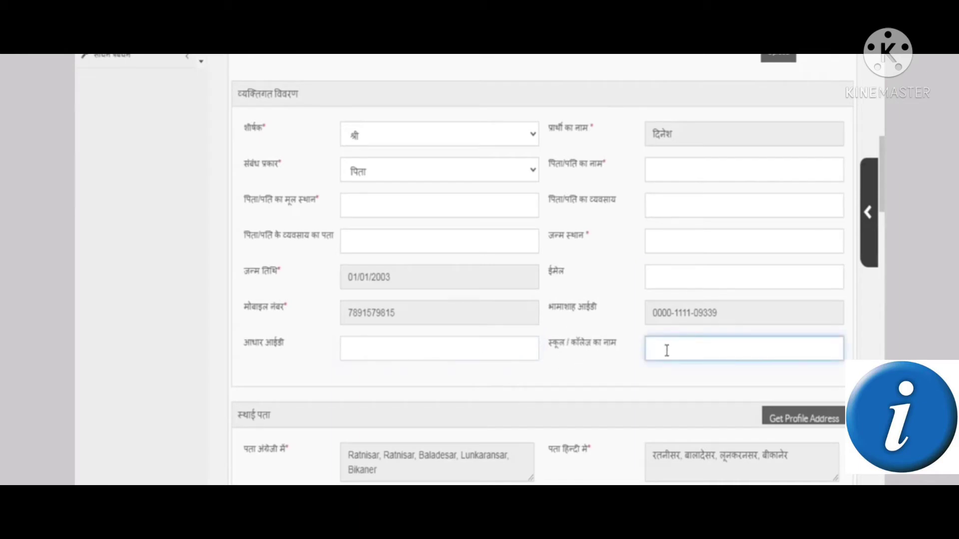
pyautogui.scroll(-3, 659, 349)
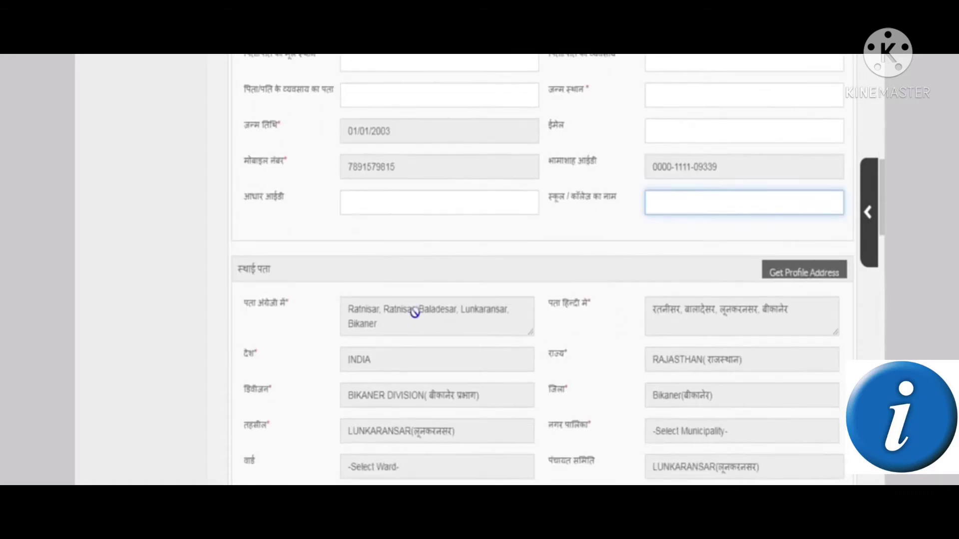
pyautogui.scroll(-6, 503, 392)
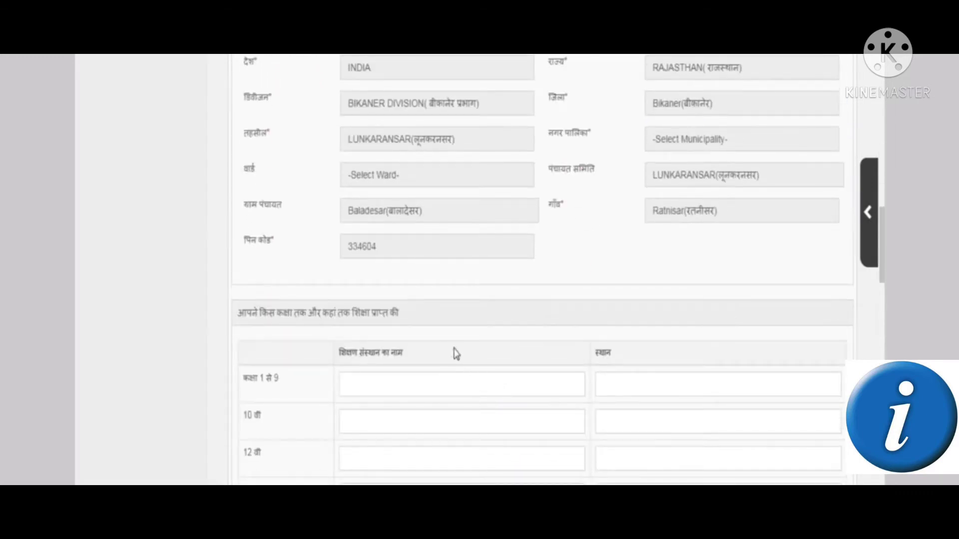
pyautogui.scroll(-2, 454, 352)
pyautogui.scroll(-2, 448, 337)
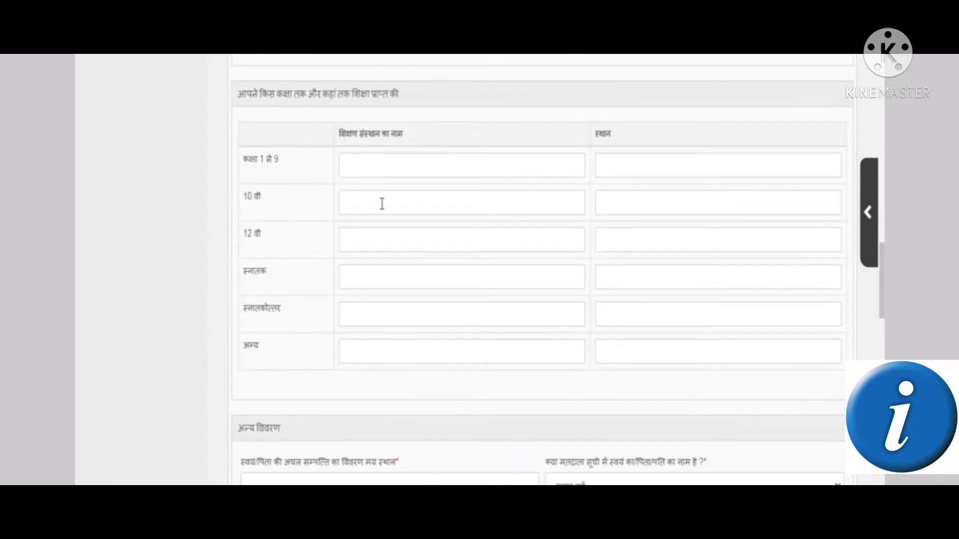
pyautogui.click(380, 156)
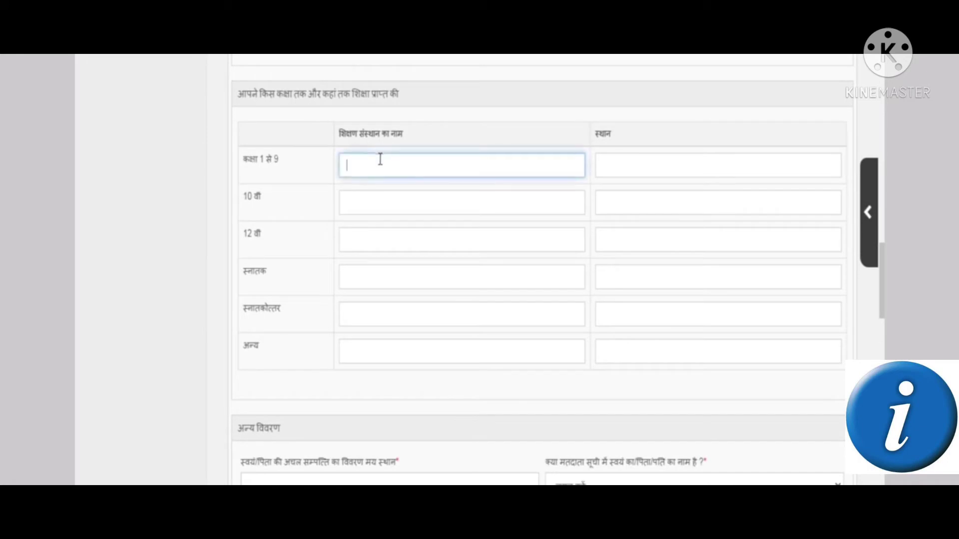
pyautogui.click(610, 163)
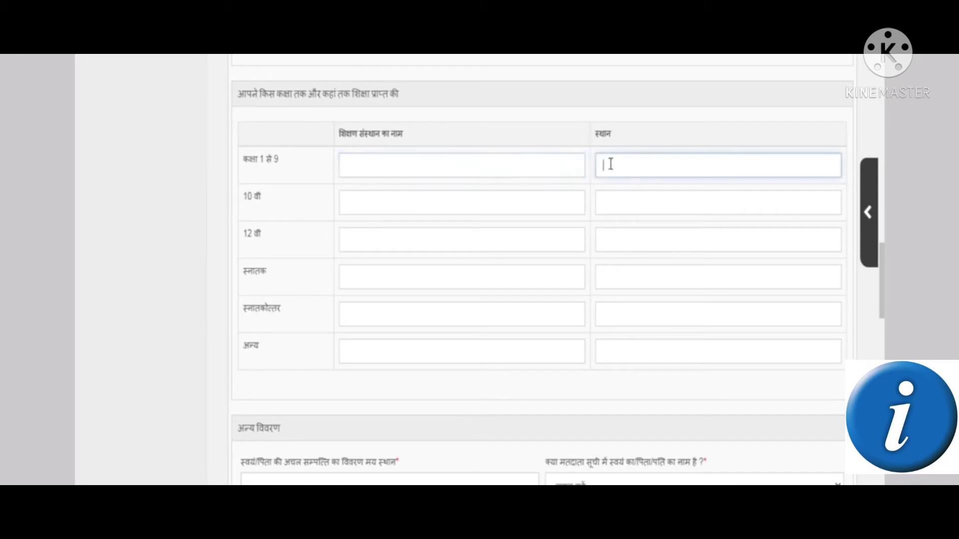
pyautogui.click(485, 238)
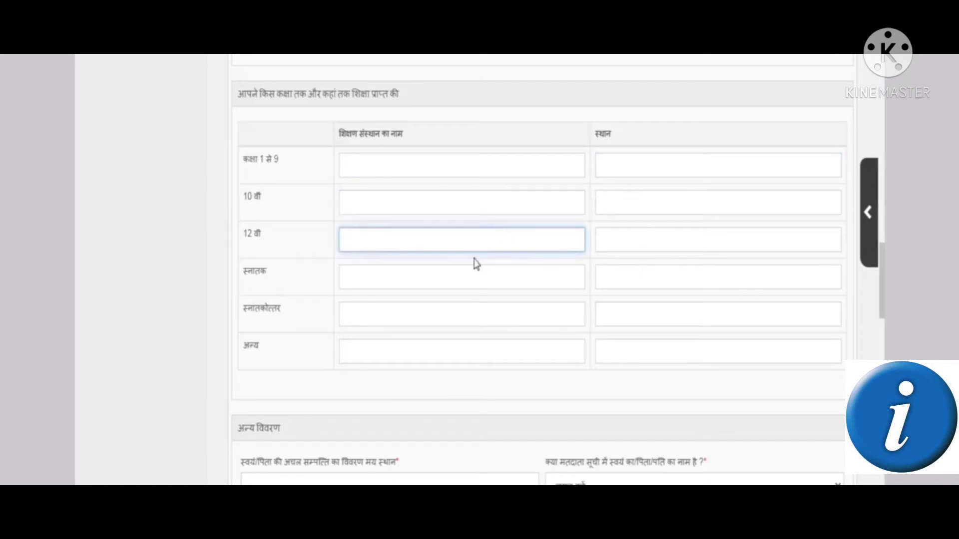
pyautogui.click(479, 280)
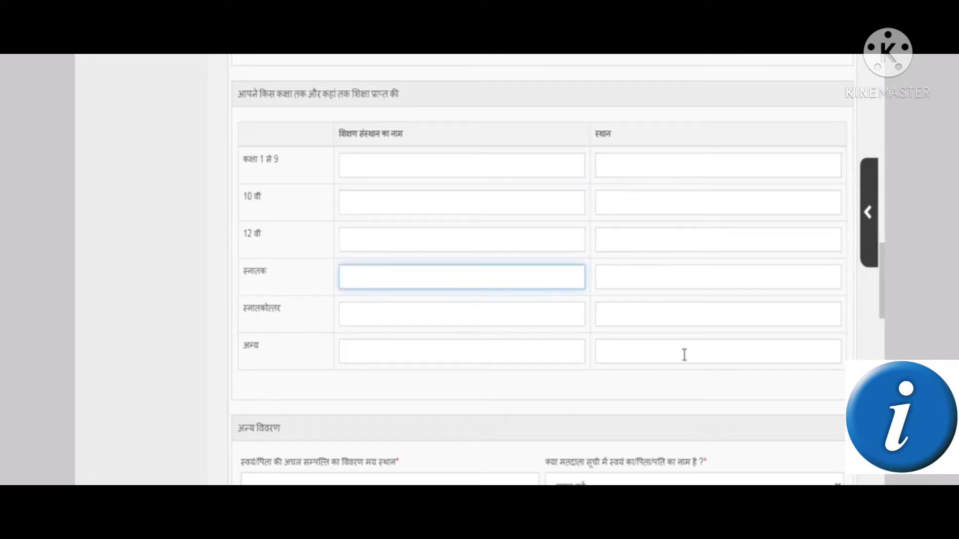
pyautogui.scroll(-2, 667, 348)
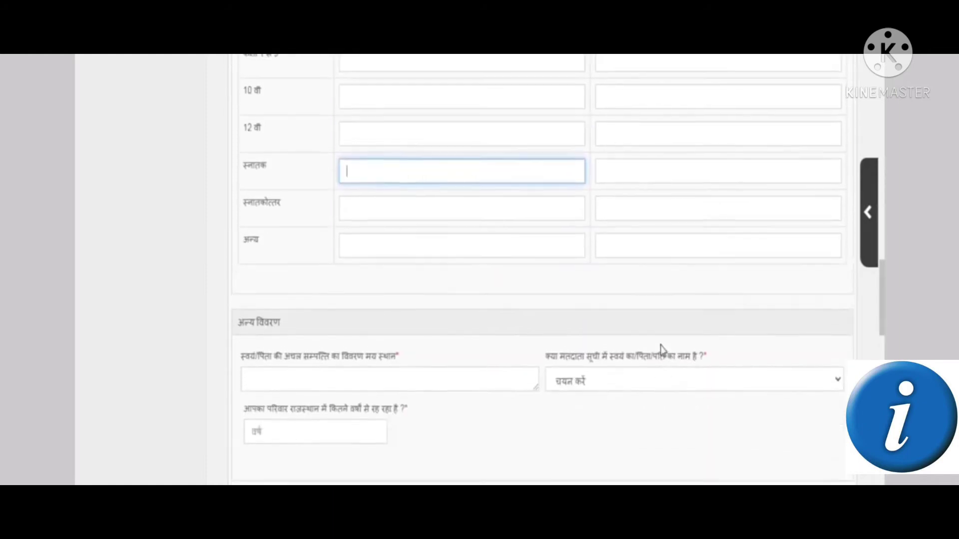
pyautogui.scroll(2, 656, 344)
pyautogui.scroll(-3, 557, 306)
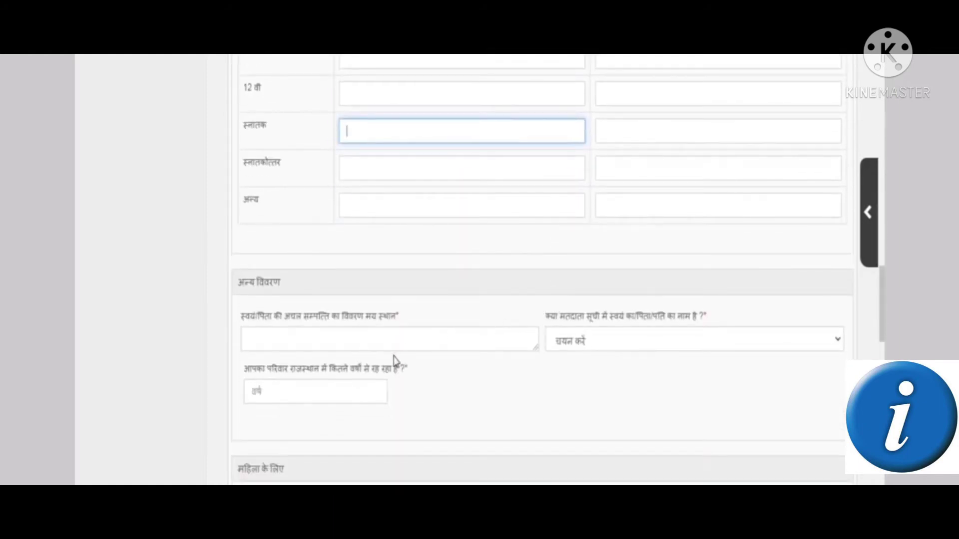
# Answer हां to the voter-list question and enter 100 years lived in Rajasthan
pyautogui.click(382, 336)
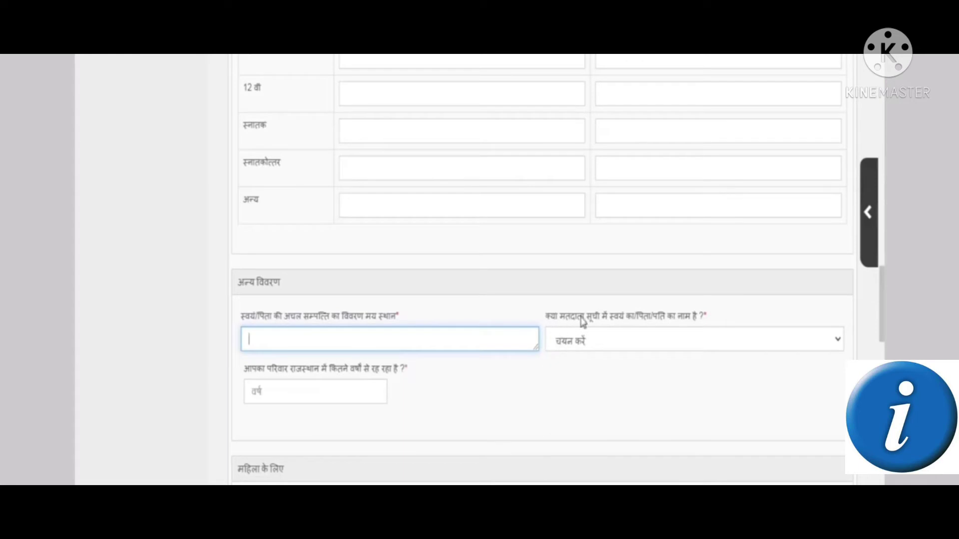
pyautogui.click(586, 341)
pyautogui.click(582, 378)
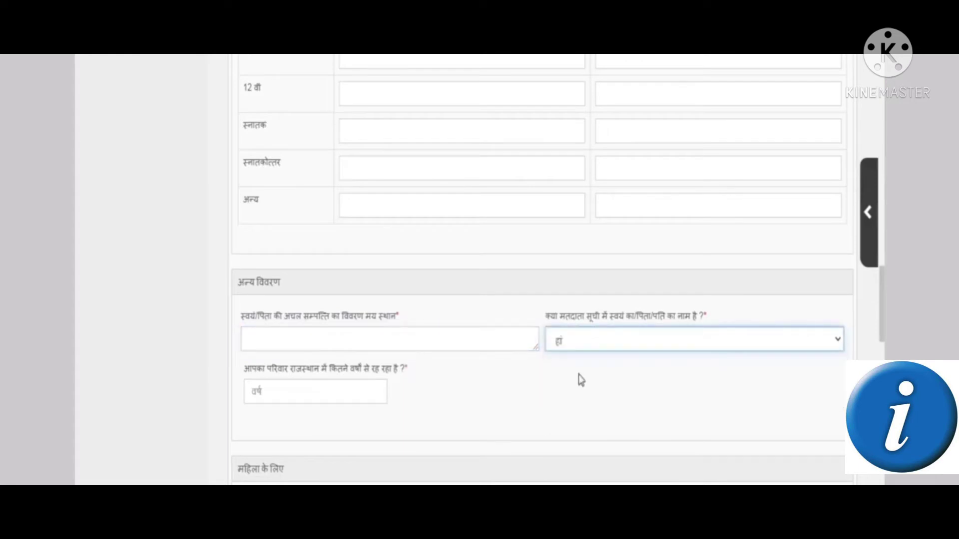
pyautogui.click(307, 385)
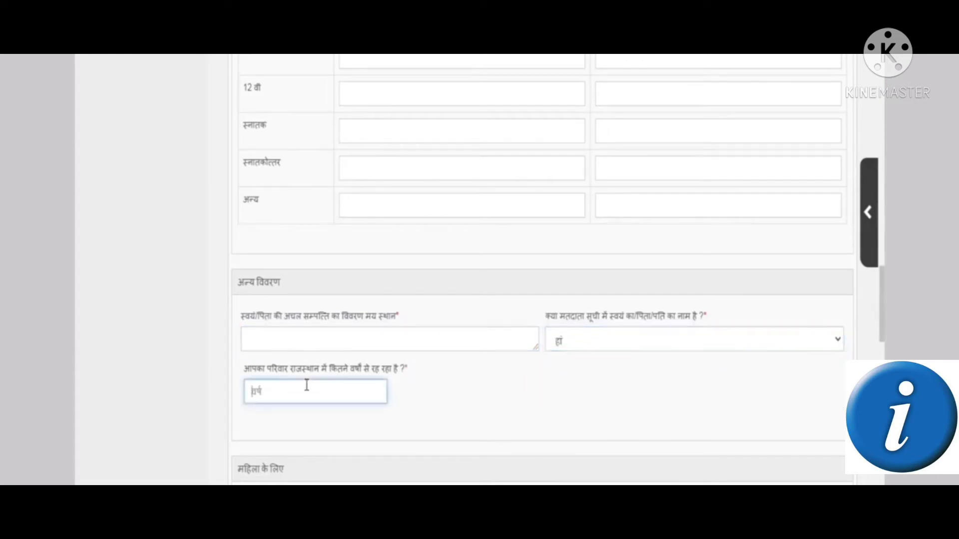
pyautogui.write('100')
pyautogui.click(308, 431)
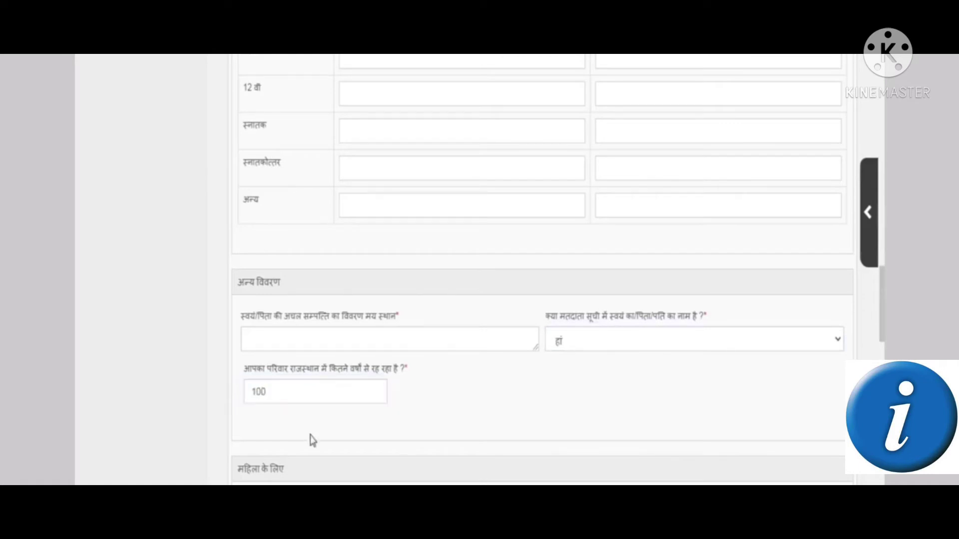
# Enter रतनिसर as the immovable property location using Hindi input
pyautogui.click(305, 341)
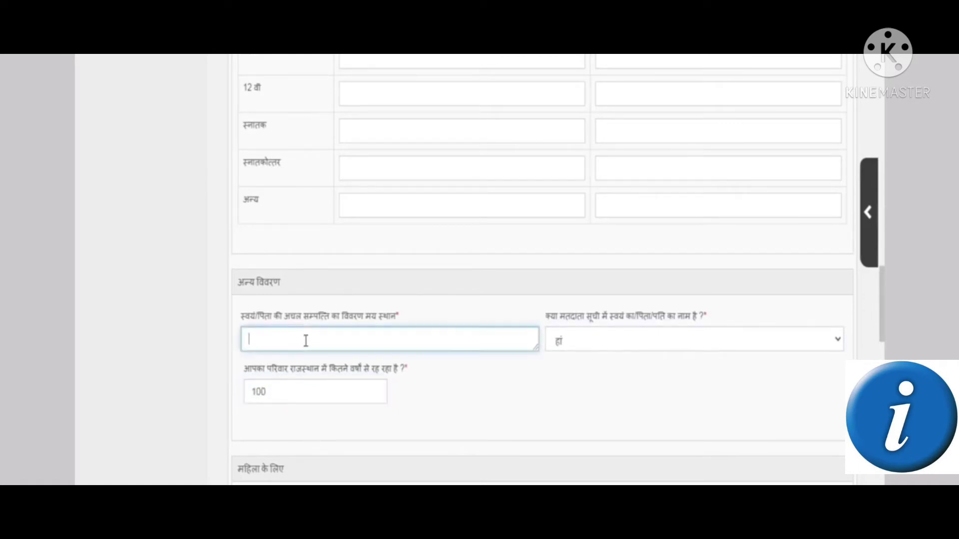
pyautogui.click(794, 55)
pyautogui.click(727, 62)
pyautogui.write('rat')
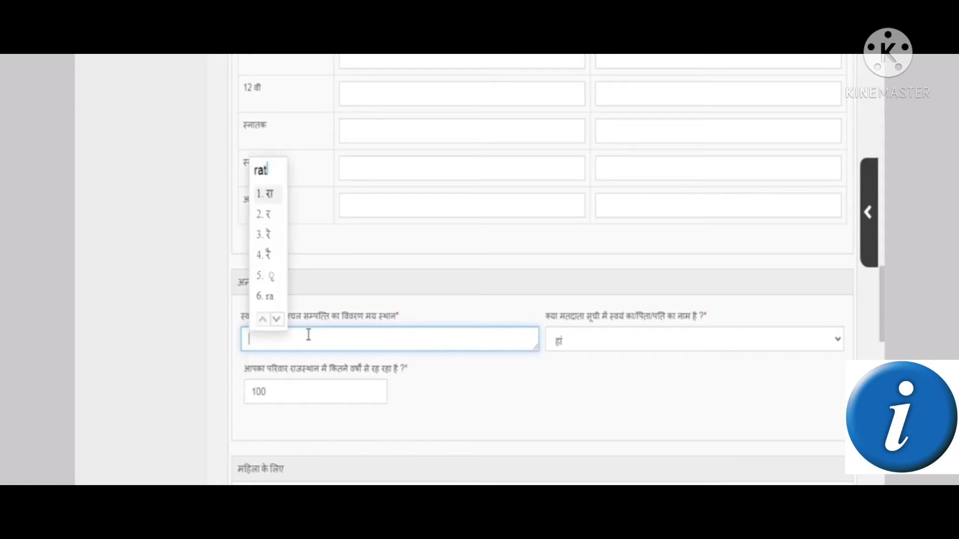
pyautogui.write('nisar')
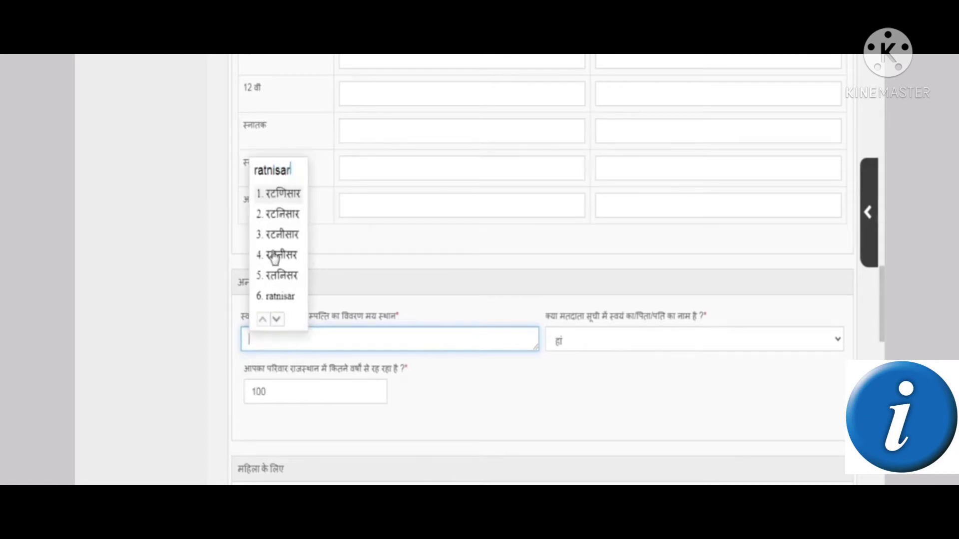
pyautogui.click(286, 278)
pyautogui.click(214, 339)
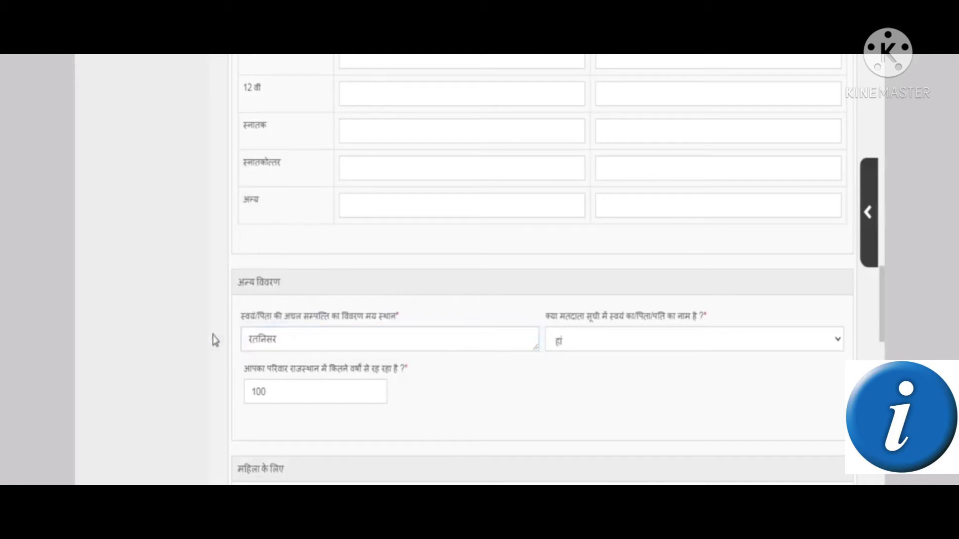
pyautogui.scroll(-4, 353, 428)
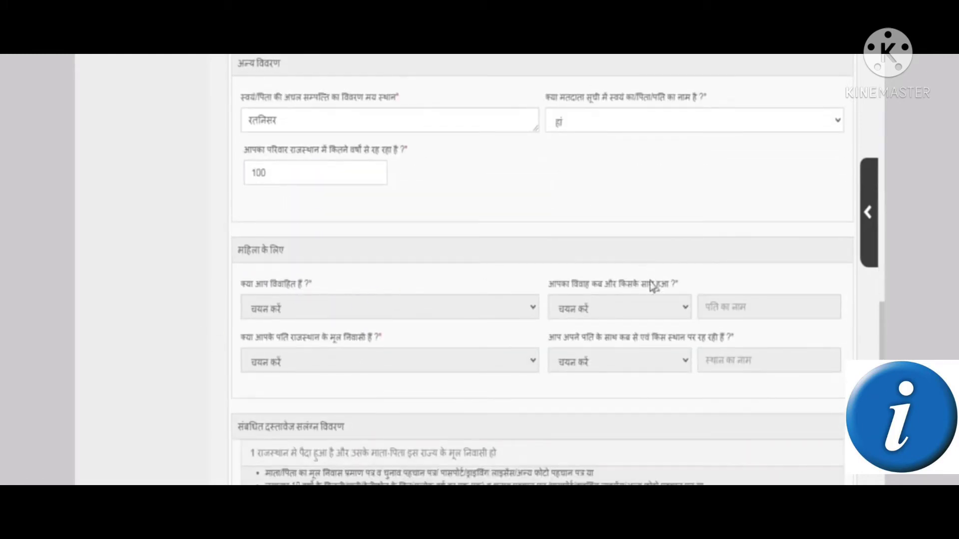
# Choose Ration Card as the address proof and enter the ration card number
pyautogui.scroll(-4, 652, 272)
pyautogui.scroll(-3, 604, 285)
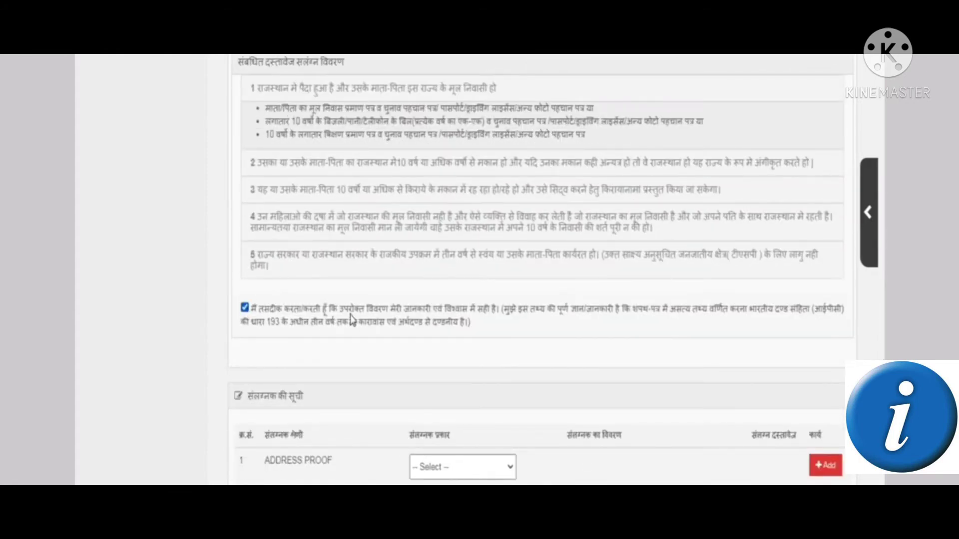
pyautogui.scroll(-3, 443, 338)
pyautogui.scroll(-1, 443, 340)
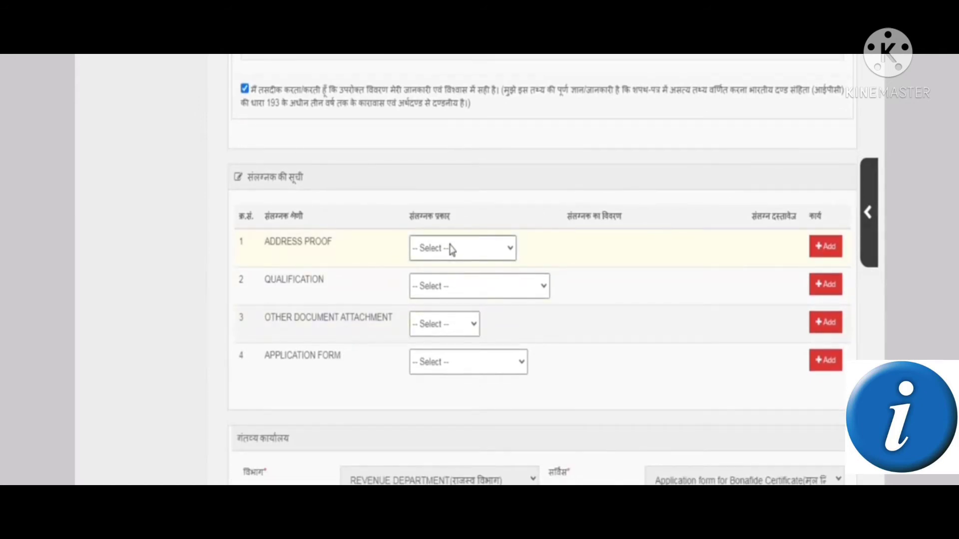
pyautogui.scroll(-1, 452, 249)
pyautogui.click(477, 182)
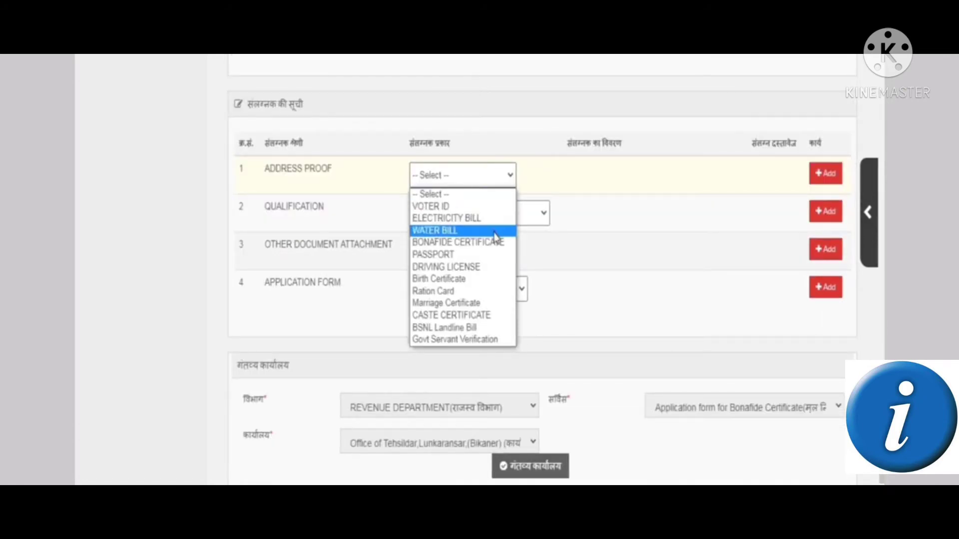
pyautogui.click(437, 292)
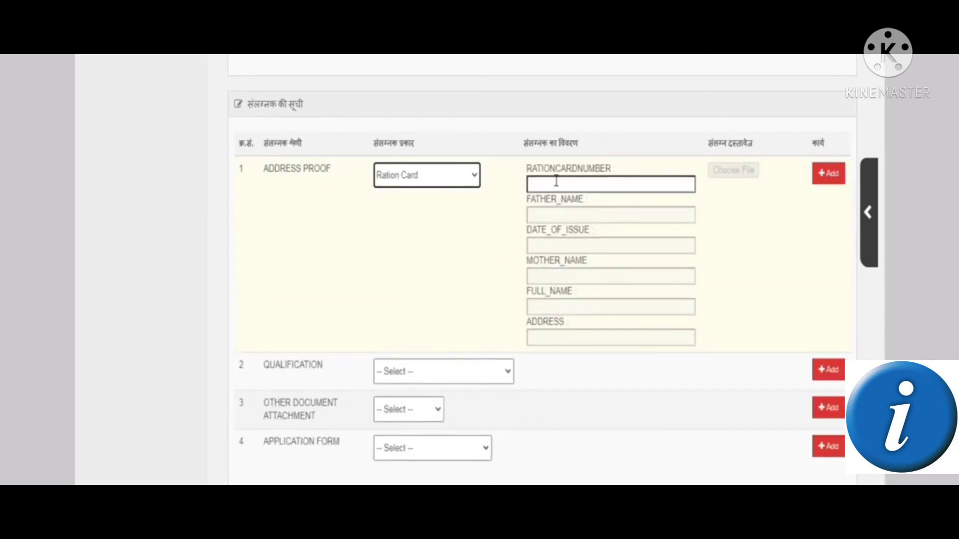
pyautogui.click(570, 185)
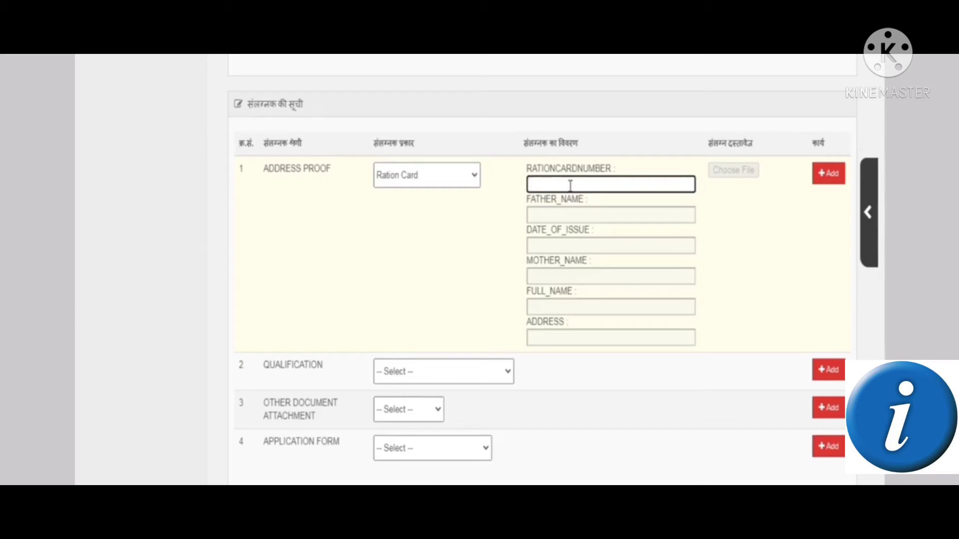
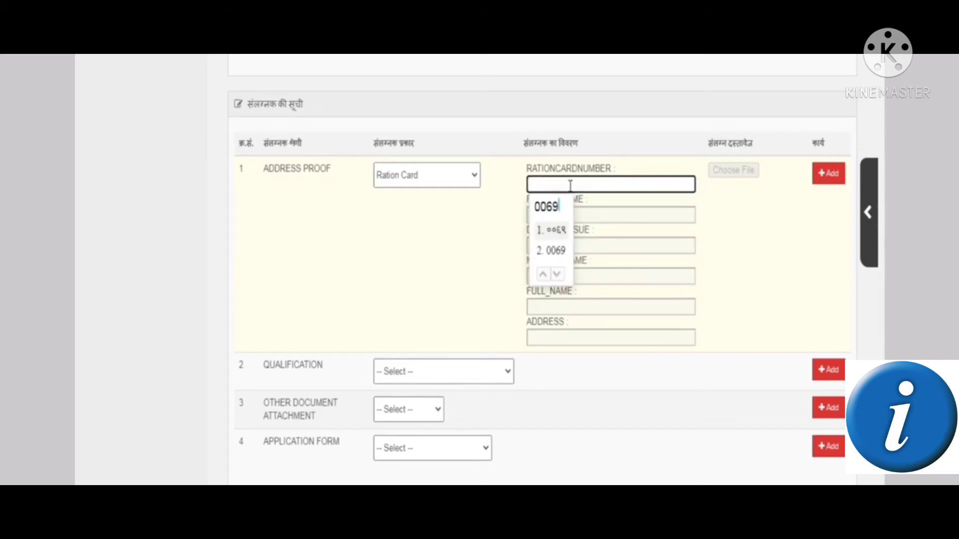
# Switch input back to English and add the ration card, fetching the holder's details
pyautogui.click(814, 30)
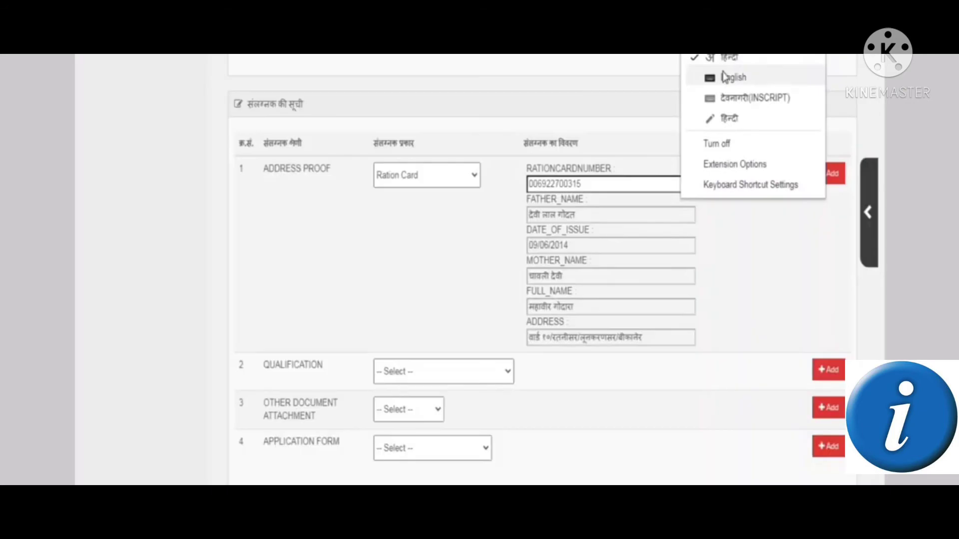
pyautogui.click(725, 77)
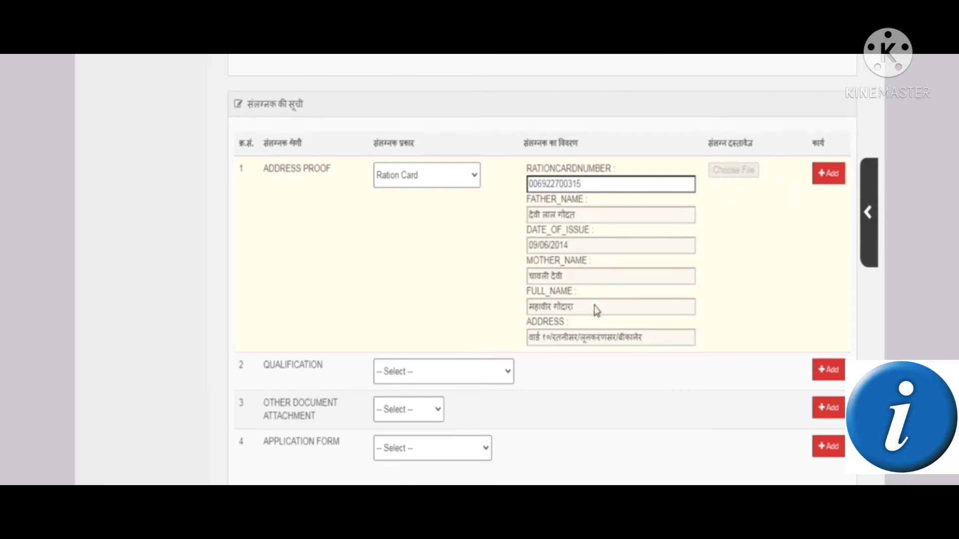
pyautogui.click(823, 179)
pyautogui.scroll(-3, 855, 275)
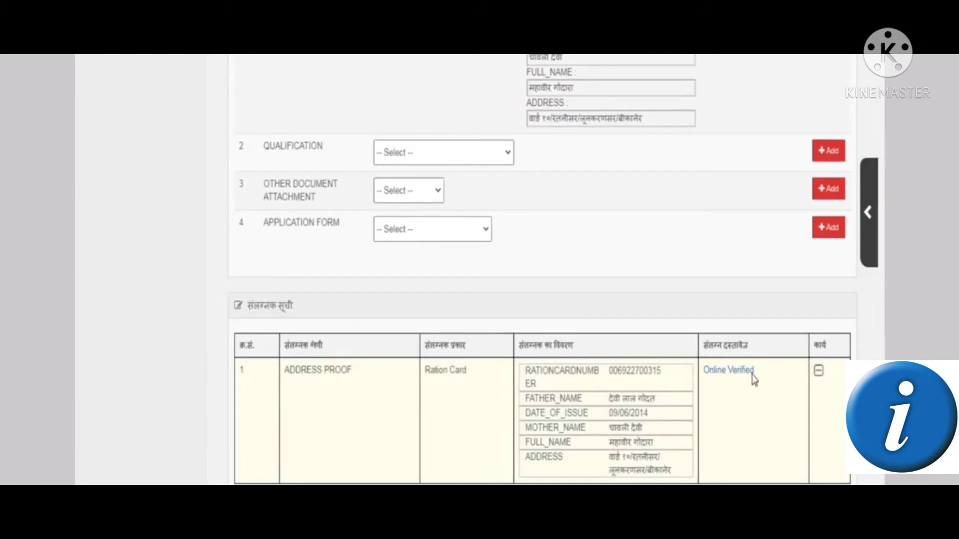
pyautogui.scroll(1, 754, 379)
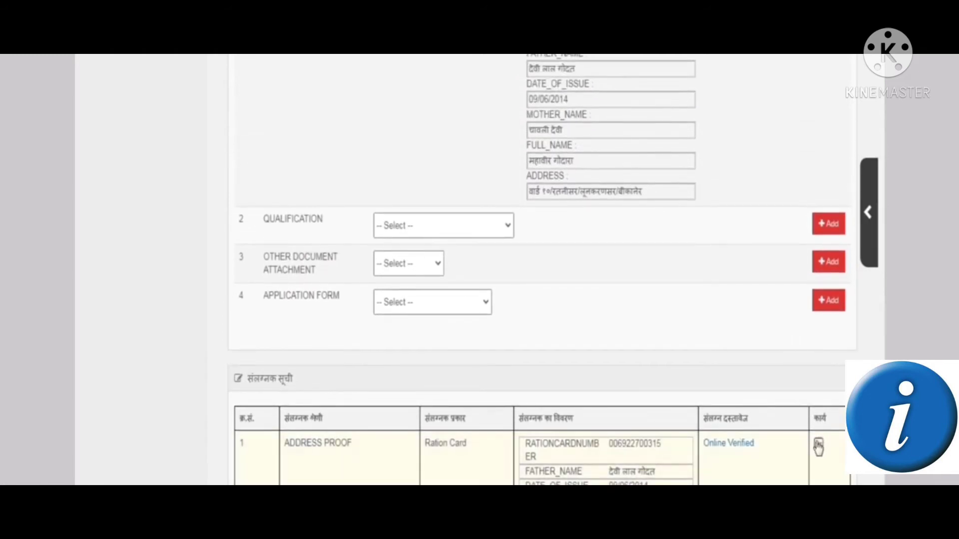
pyautogui.scroll(-1, 823, 444)
pyautogui.scroll(-3, 824, 447)
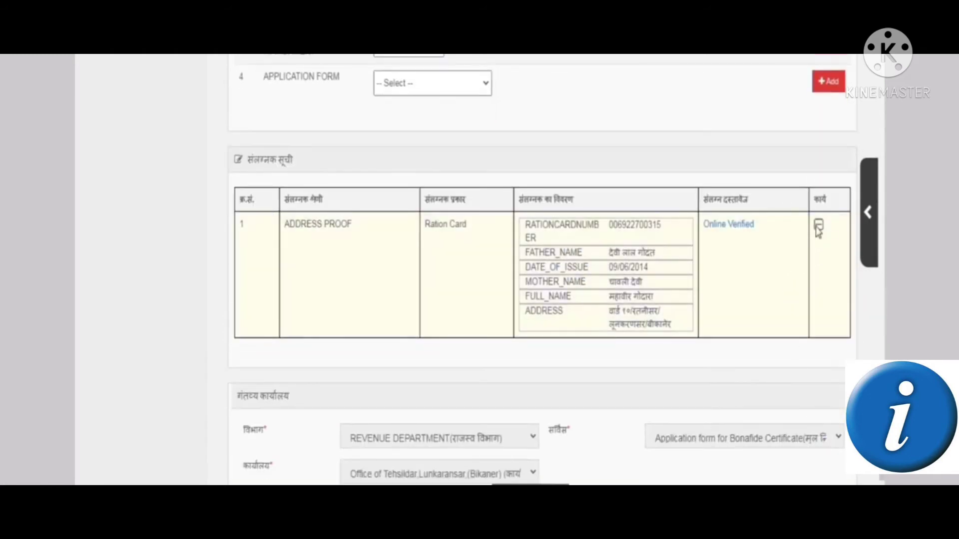
pyautogui.scroll(3, 746, 298)
pyautogui.scroll(3, 747, 297)
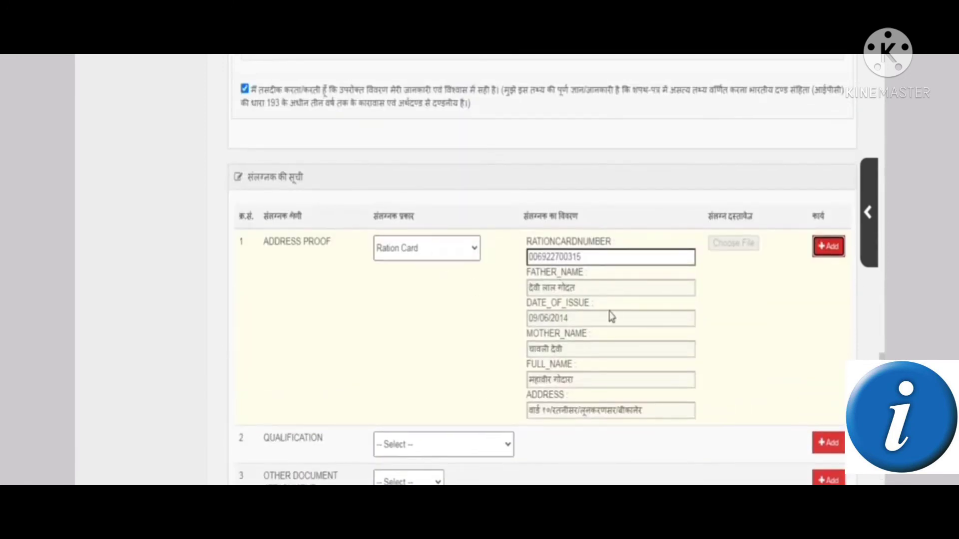
pyautogui.scroll(-3, 616, 318)
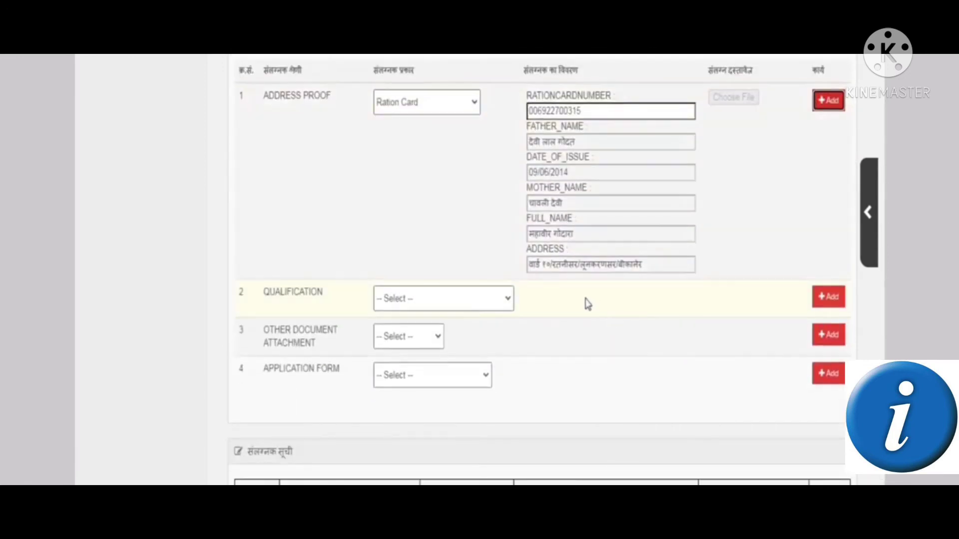
# Choose SECONDARY EXAM CERTIFICATE as qualification proof and fill in its 2018 exam details
pyautogui.click(394, 299)
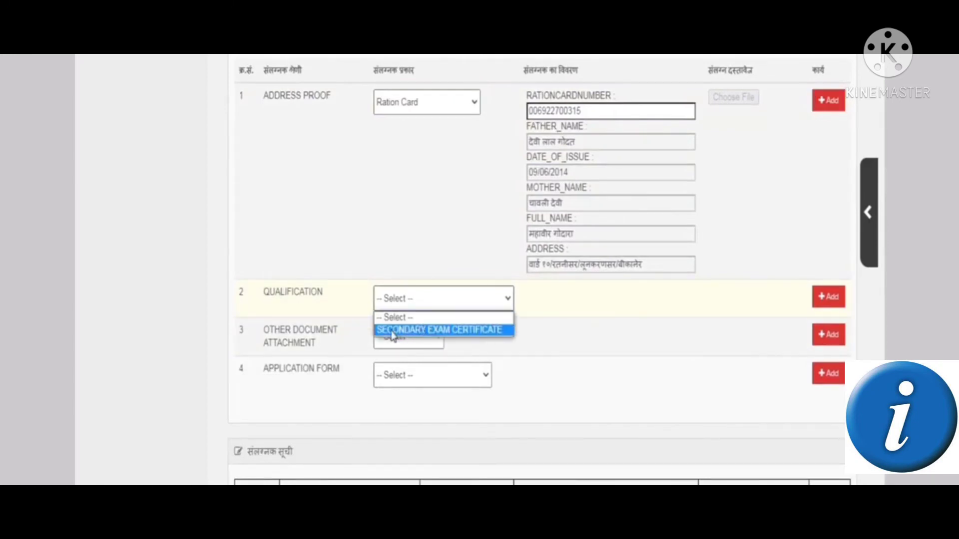
pyautogui.click(422, 331)
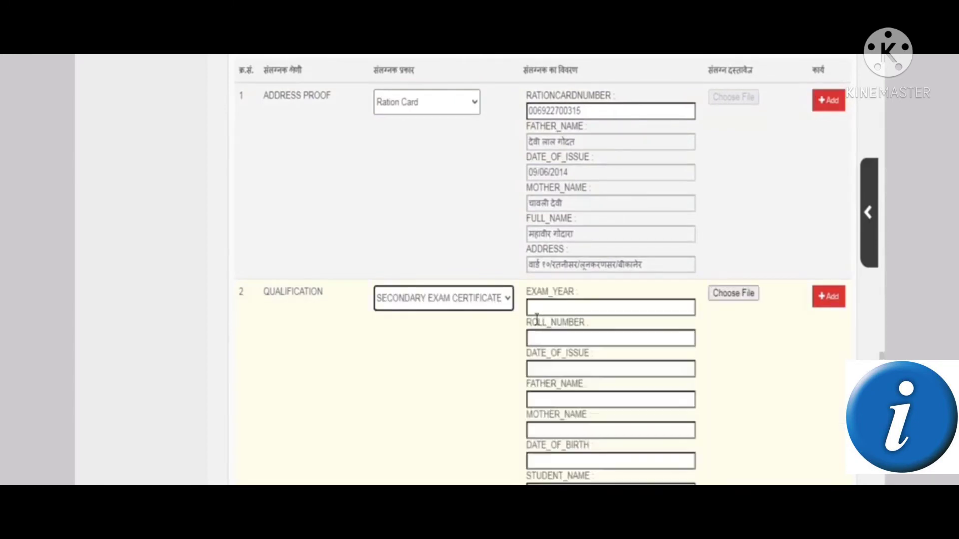
pyautogui.click(545, 309)
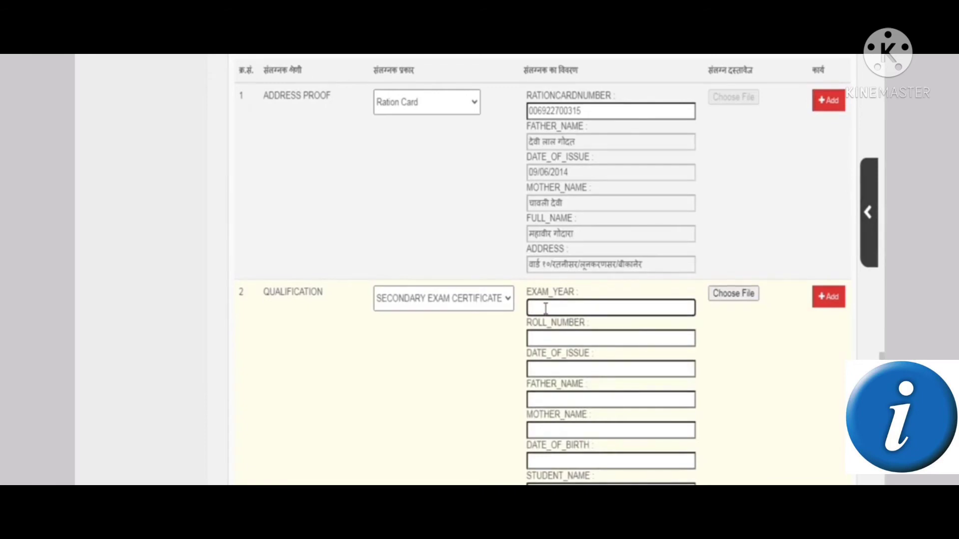
pyautogui.scroll(-3, 542, 309)
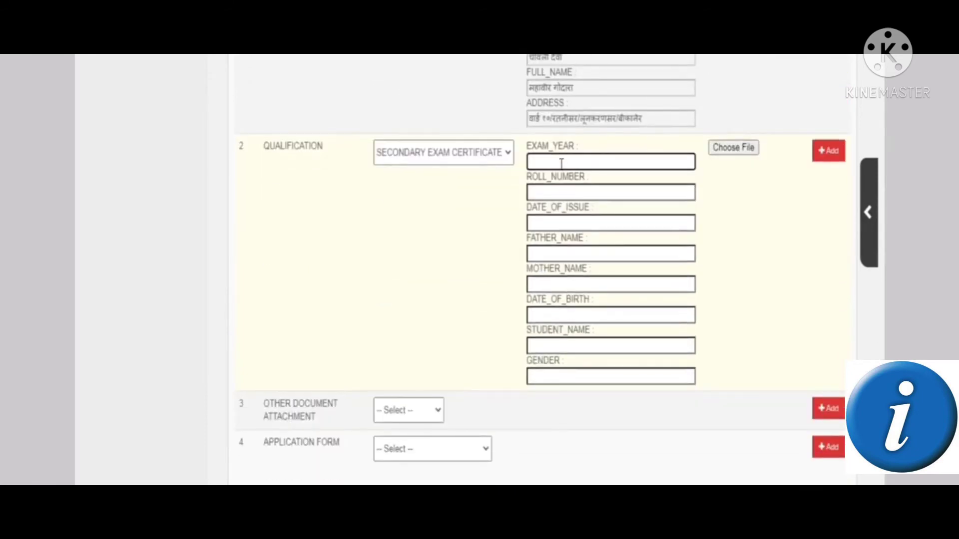
pyautogui.click(562, 194)
pyautogui.click(559, 224)
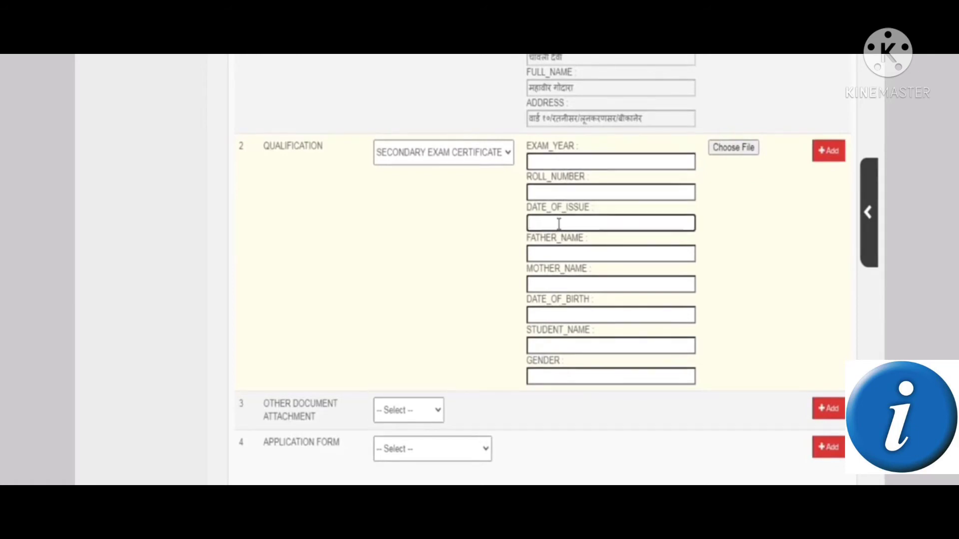
pyautogui.click(571, 255)
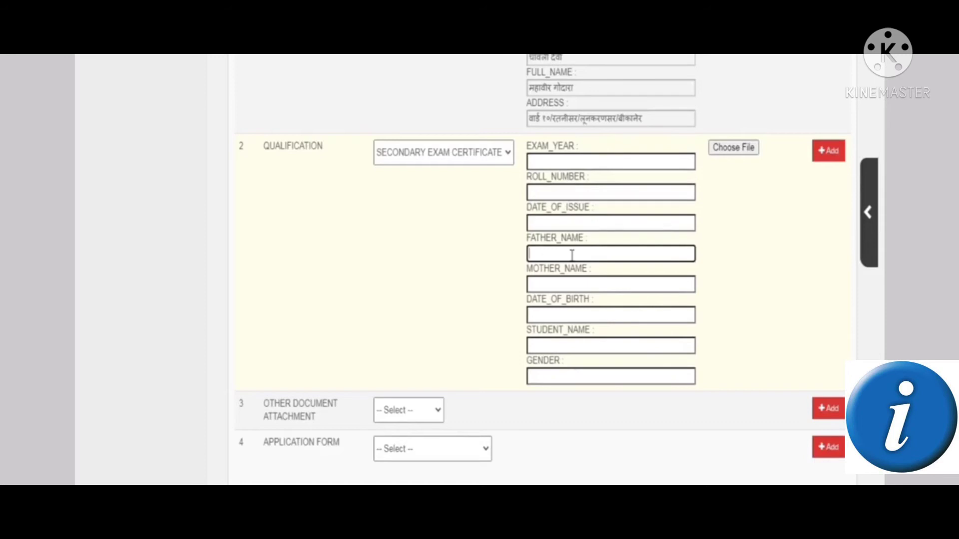
pyautogui.click(571, 284)
pyautogui.click(581, 316)
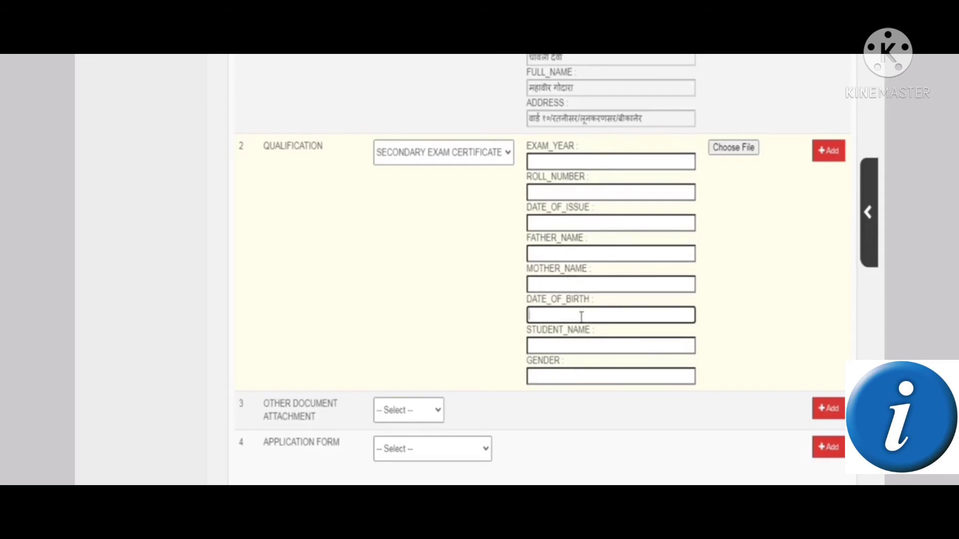
pyautogui.click(583, 345)
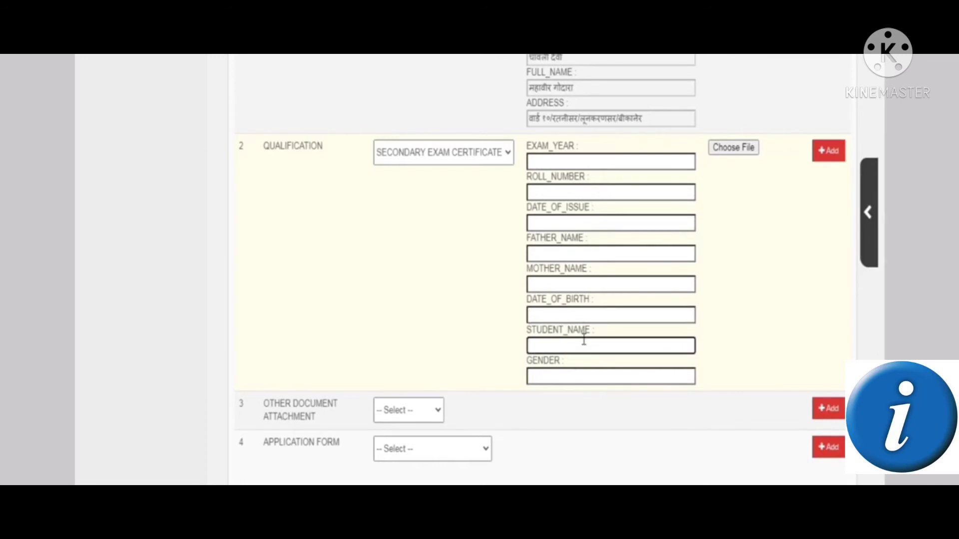
pyautogui.click(590, 379)
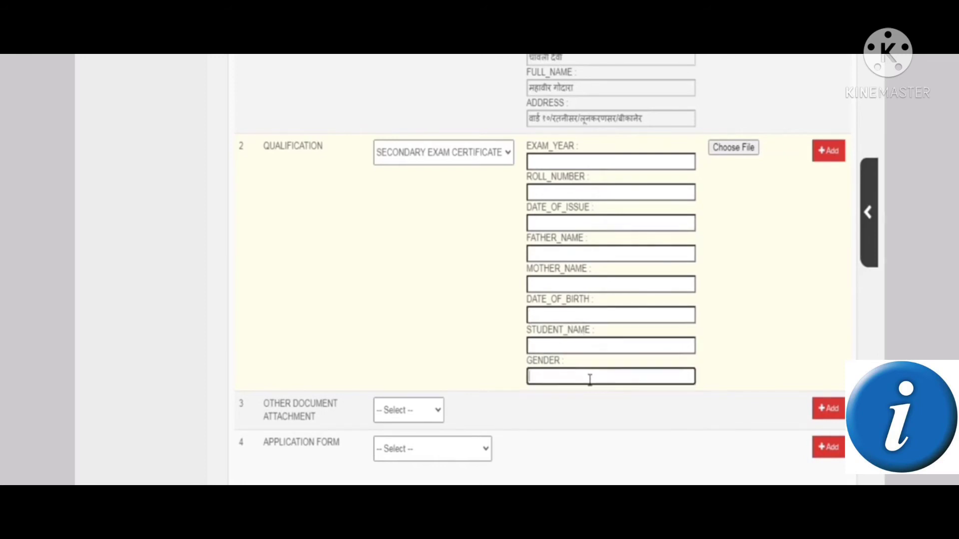
pyautogui.click(489, 305)
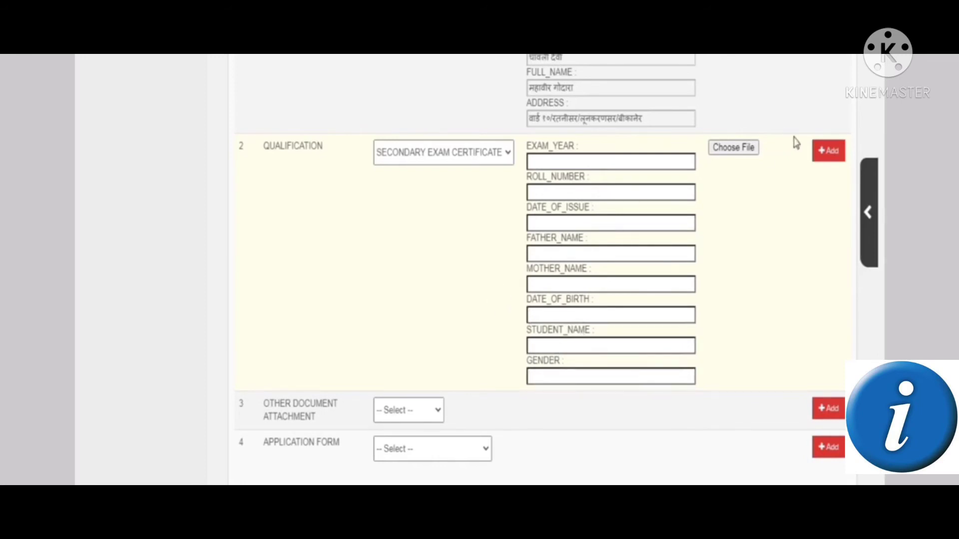
# Select the applicant's 10th-class certificate PDF from the documents folder as the upload
pyautogui.click(736, 150)
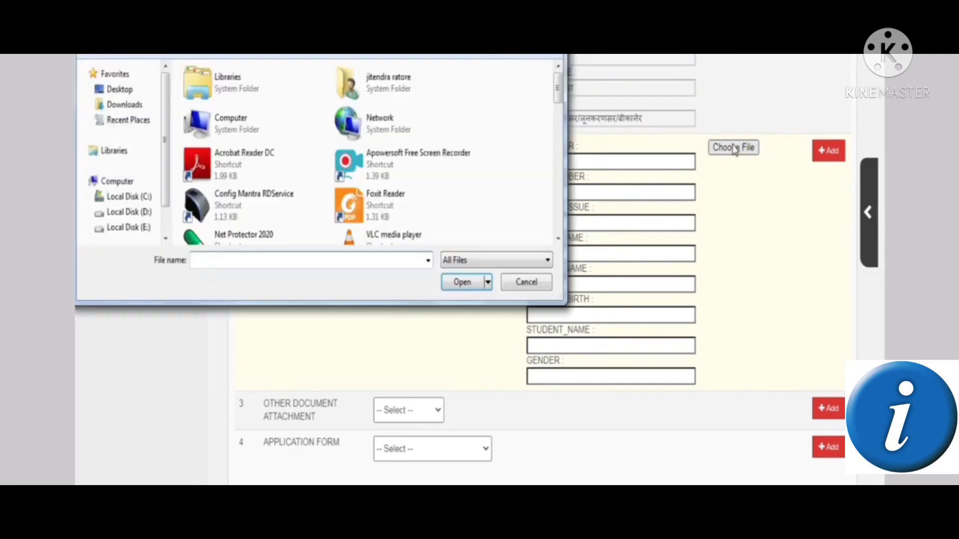
pyautogui.click(381, 142)
pyautogui.press('d')
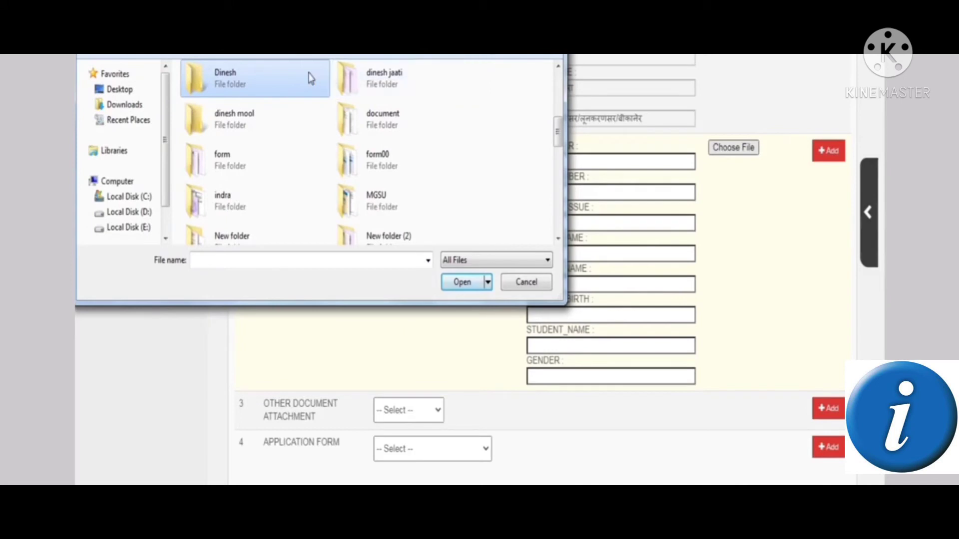
pyautogui.click(290, 116)
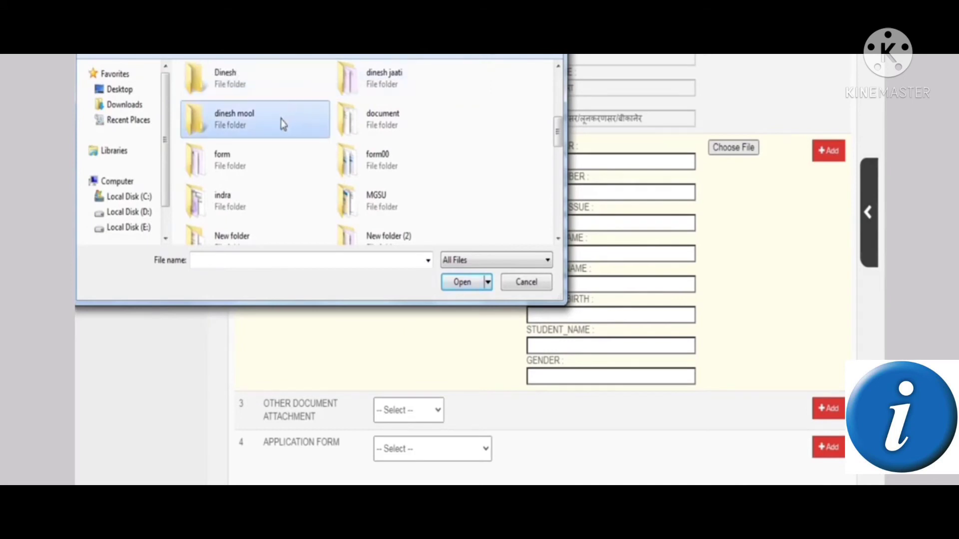
pyautogui.doubleClick(280, 124)
pyautogui.click(278, 106)
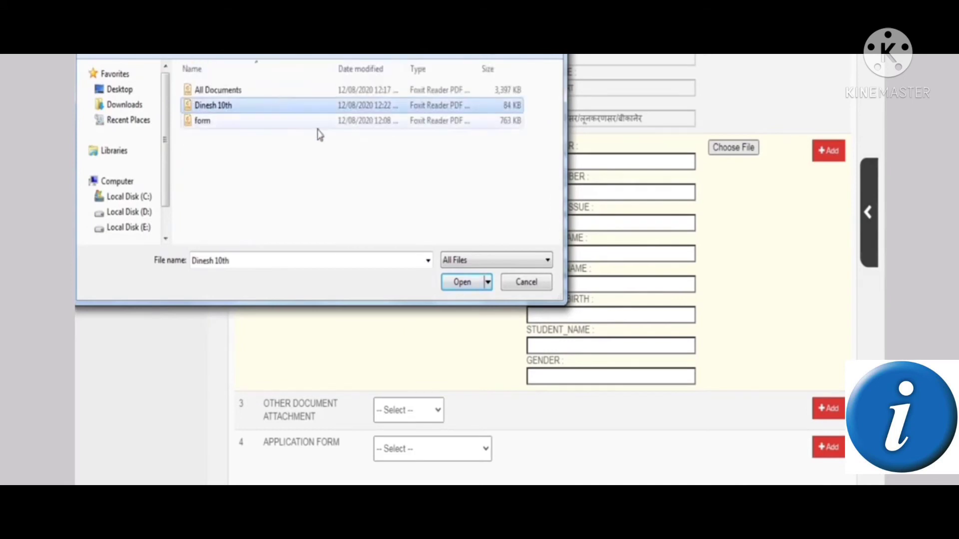
pyautogui.click(474, 283)
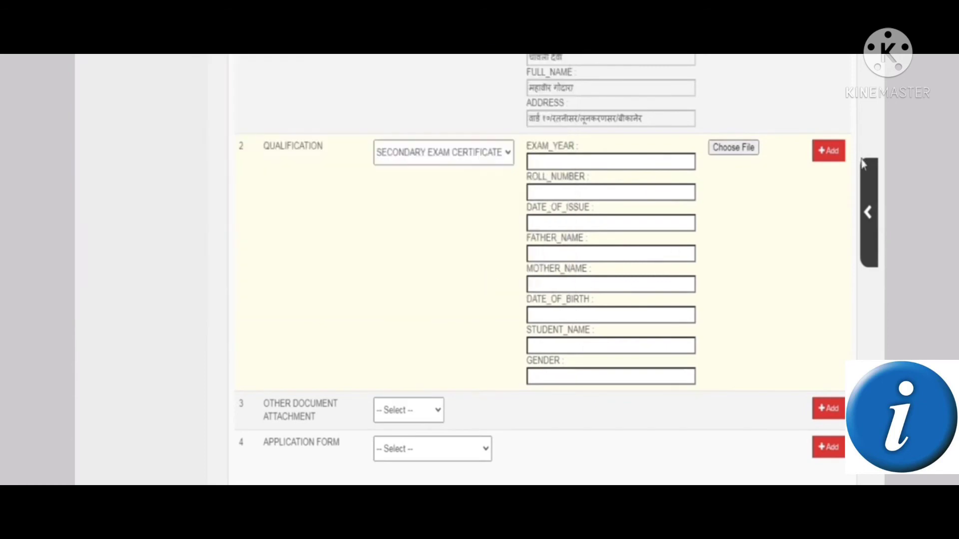
# Re-select the 10th certificate PDF and add the secondary exam certificate to the attachments
pyautogui.click(827, 150)
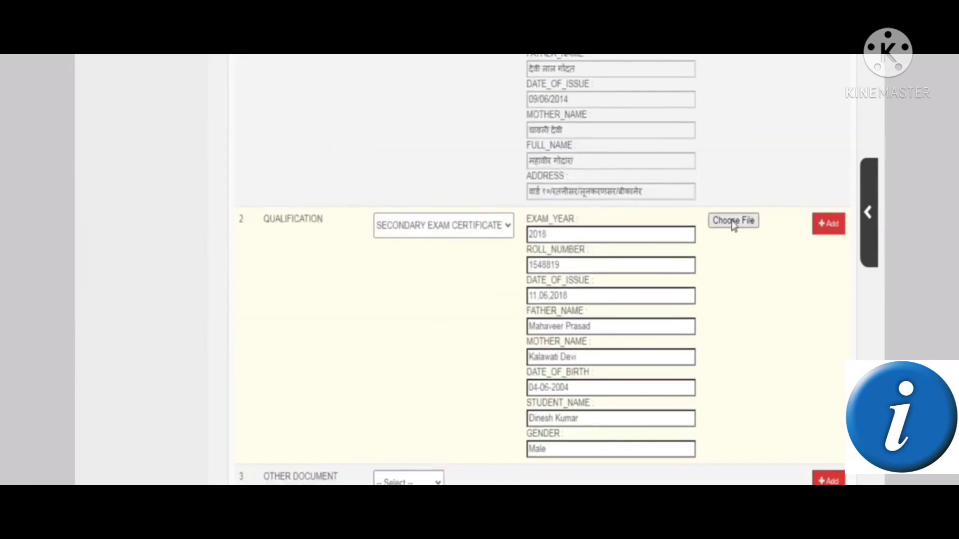
pyautogui.click(733, 222)
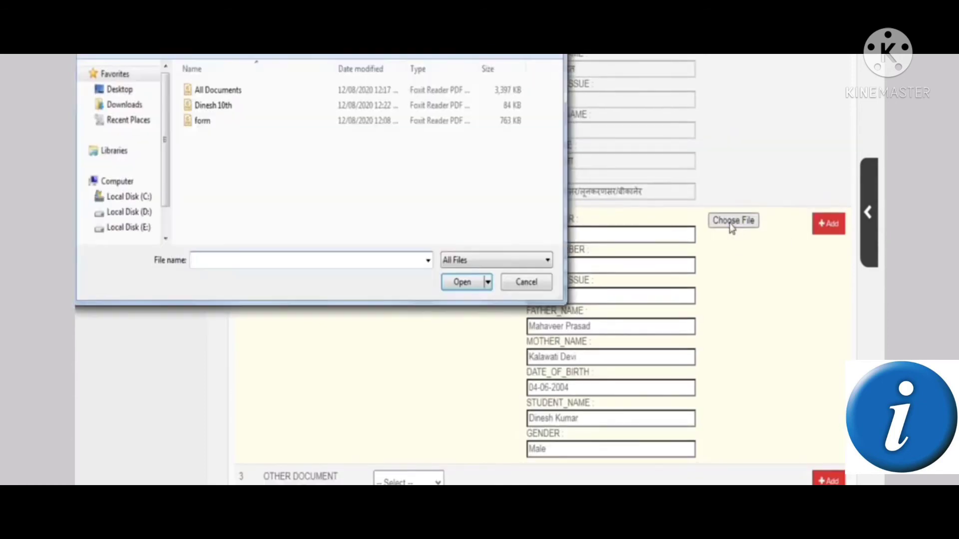
pyautogui.click(244, 111)
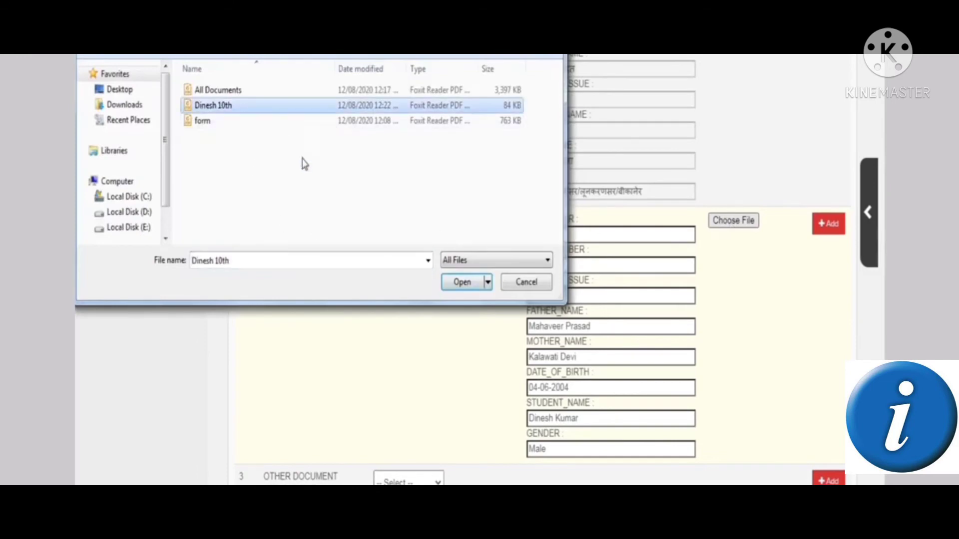
pyautogui.click(449, 286)
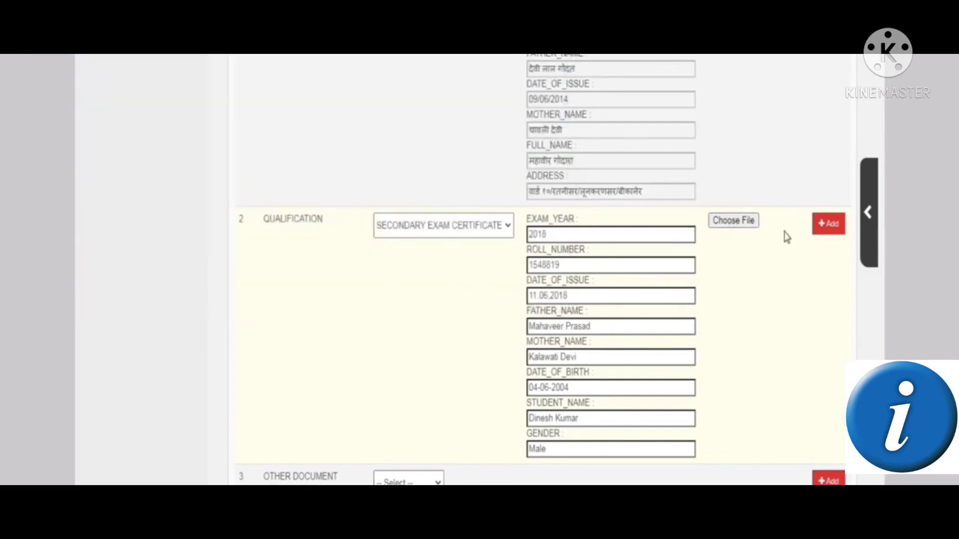
pyautogui.click(823, 231)
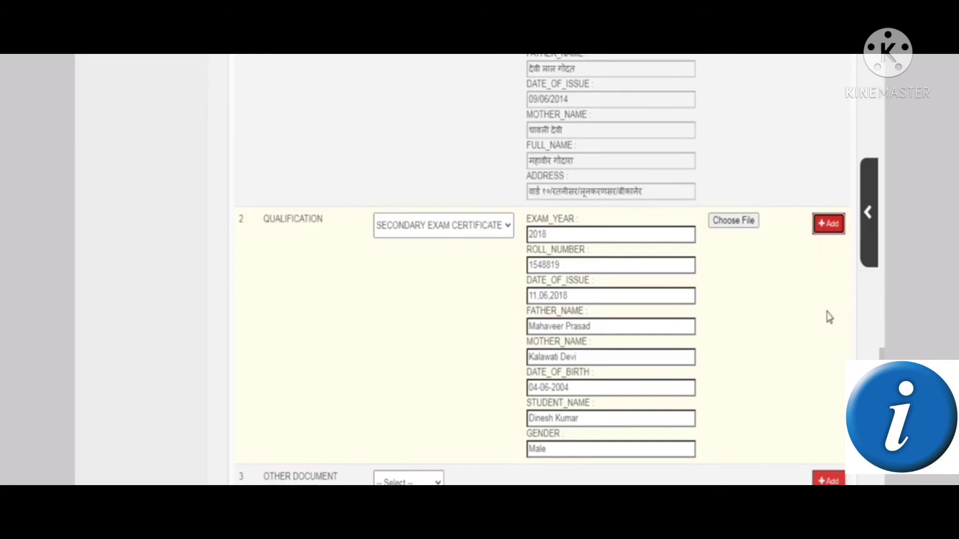
pyautogui.scroll(-10, 826, 315)
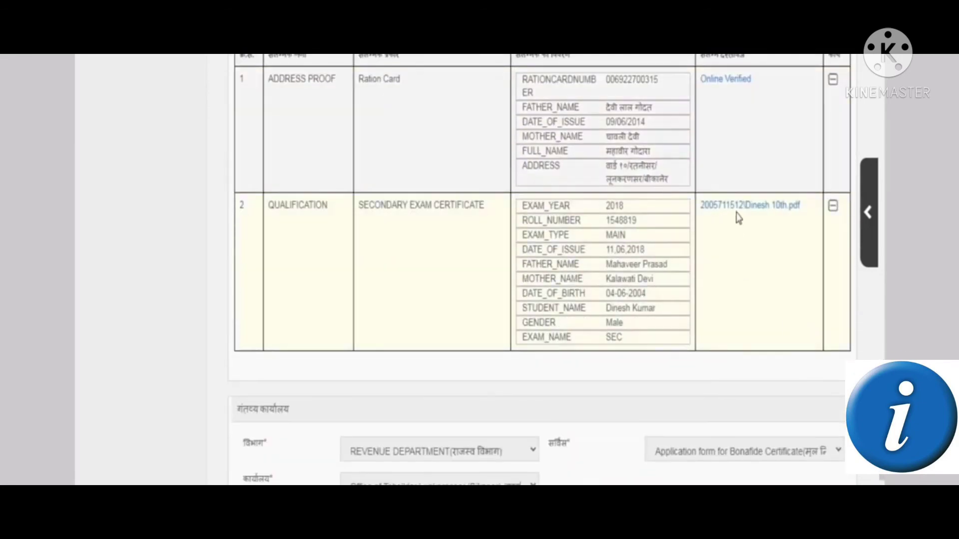
pyautogui.scroll(8, 764, 269)
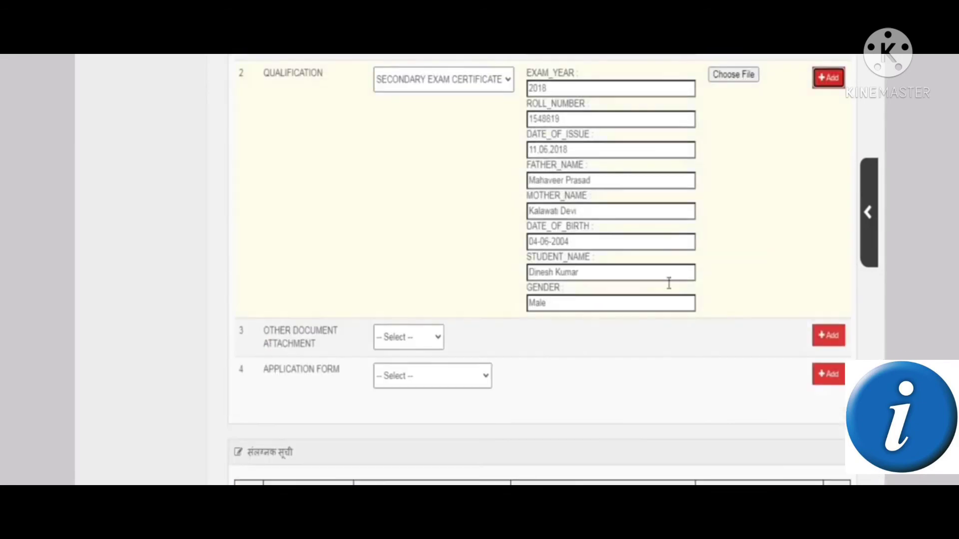
# Attach the All Documents file as an Other document attachment
pyautogui.click(413, 337)
pyautogui.click(401, 369)
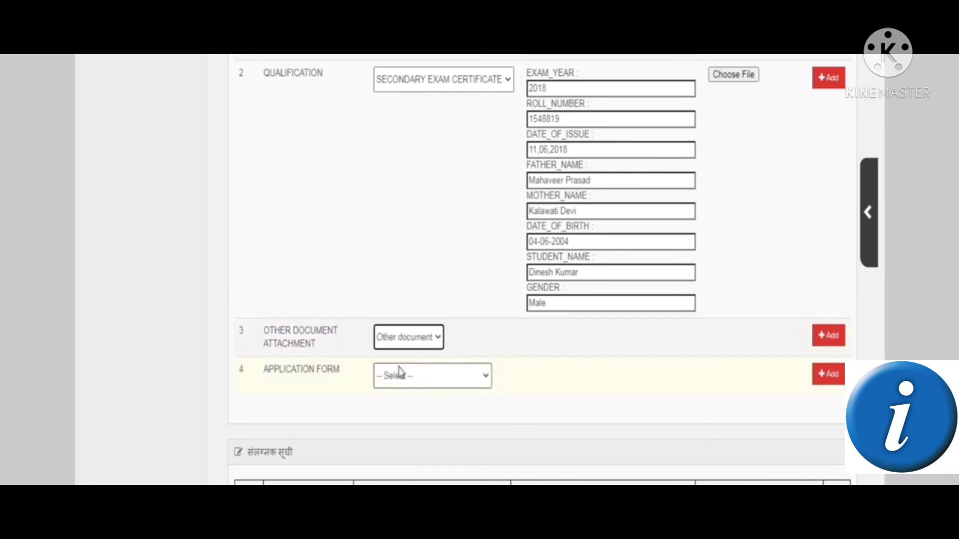
pyautogui.click(544, 349)
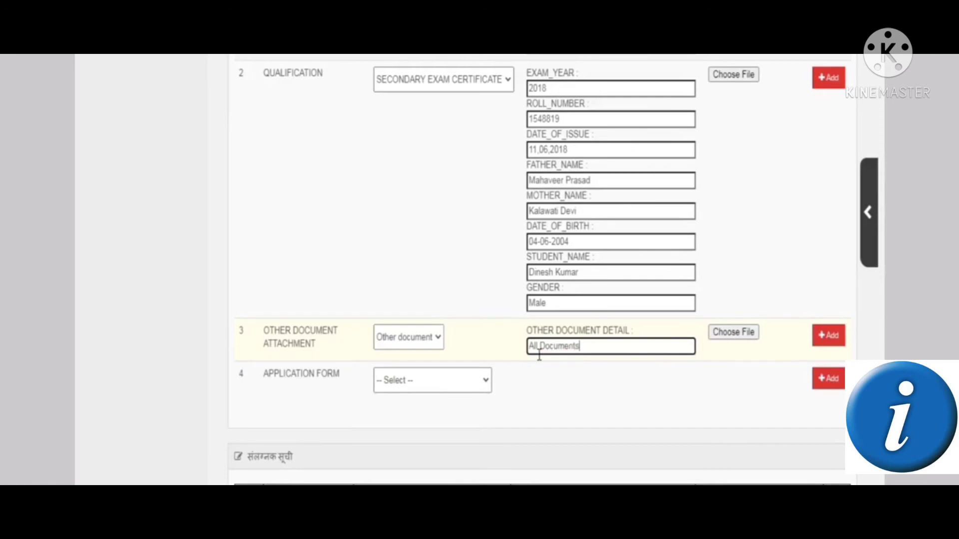
pyautogui.click(738, 332)
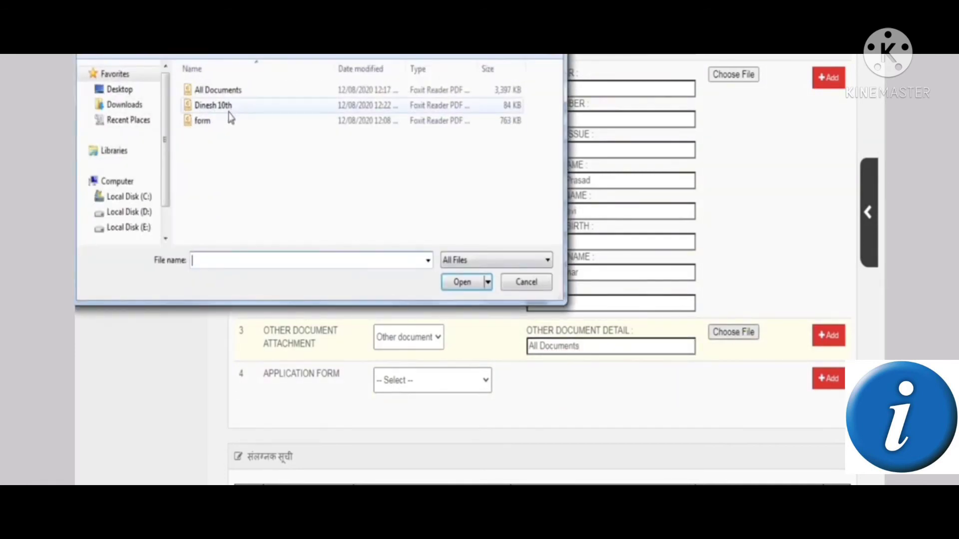
pyautogui.click(210, 91)
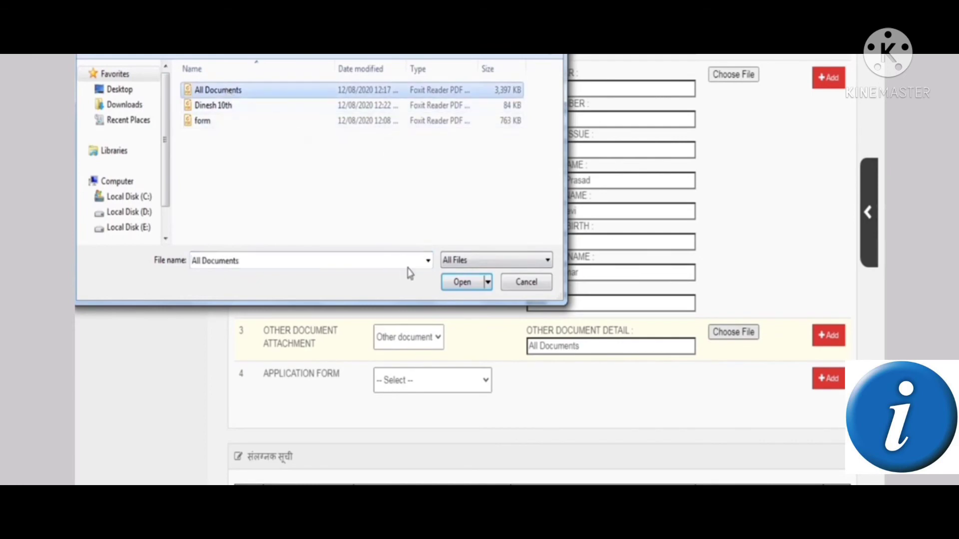
pyautogui.click(457, 286)
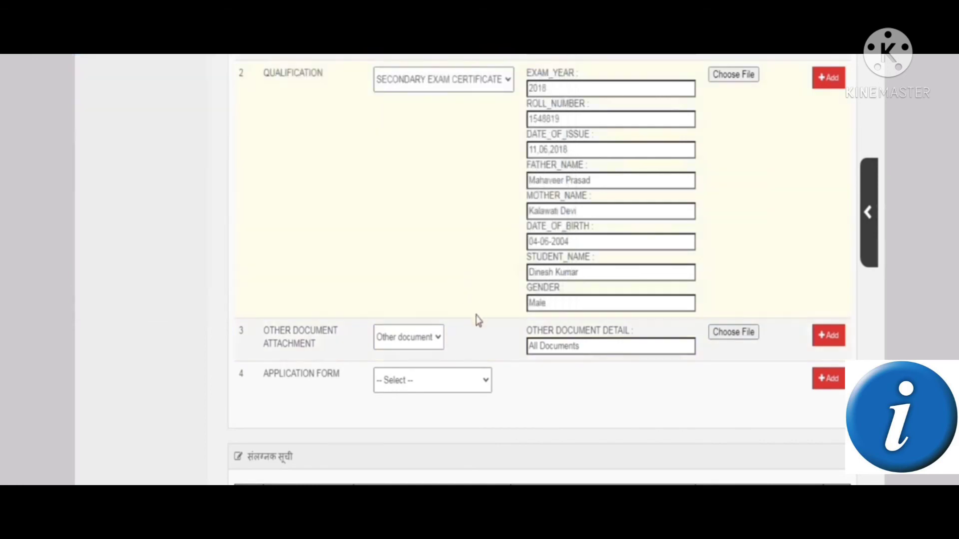
# Set the Scan Copy of application form row, named APPLICATION FORM, with file 'form', and add the other document
pyautogui.click(404, 382)
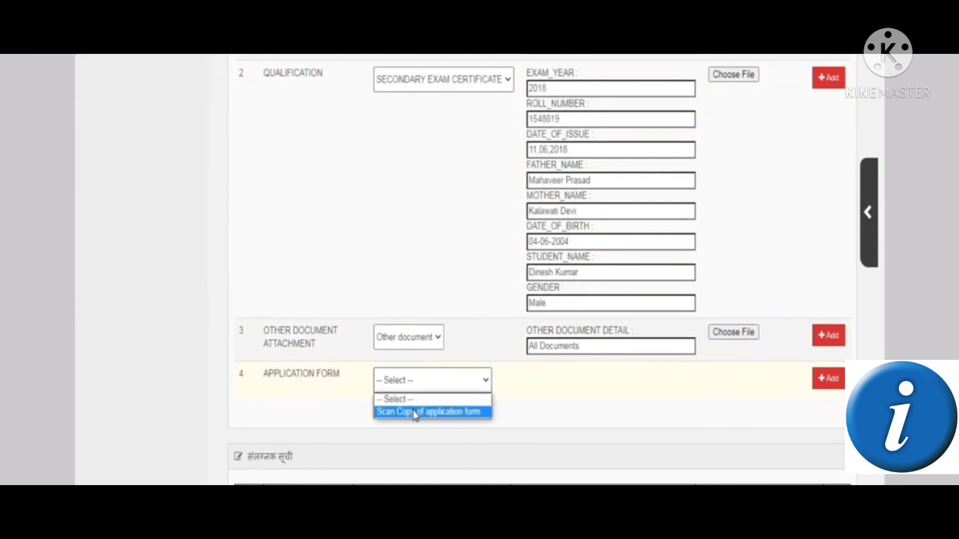
pyautogui.click(414, 413)
pyautogui.tripleClick(293, 374)
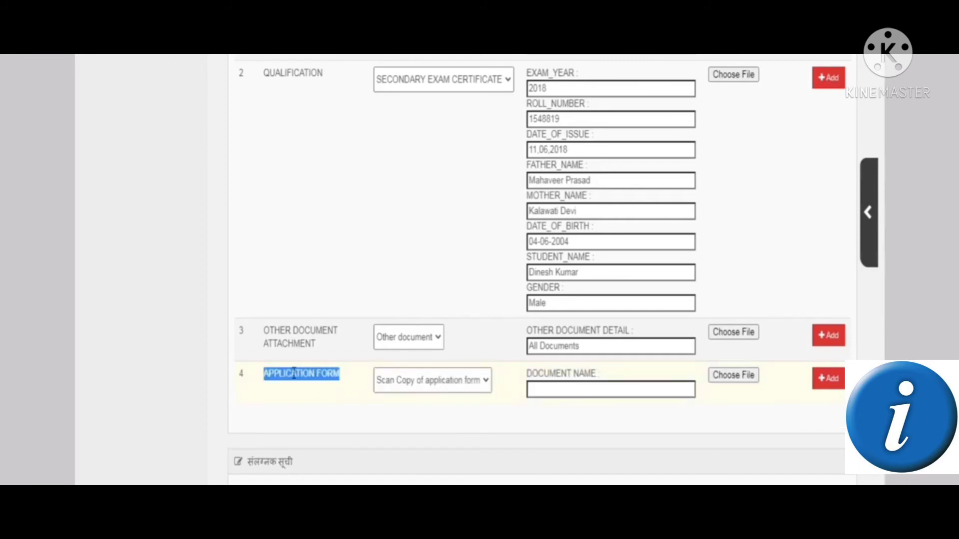
pyautogui.moveTo(294, 374); pyautogui.dragTo(581, 409)
pyautogui.click(580, 409)
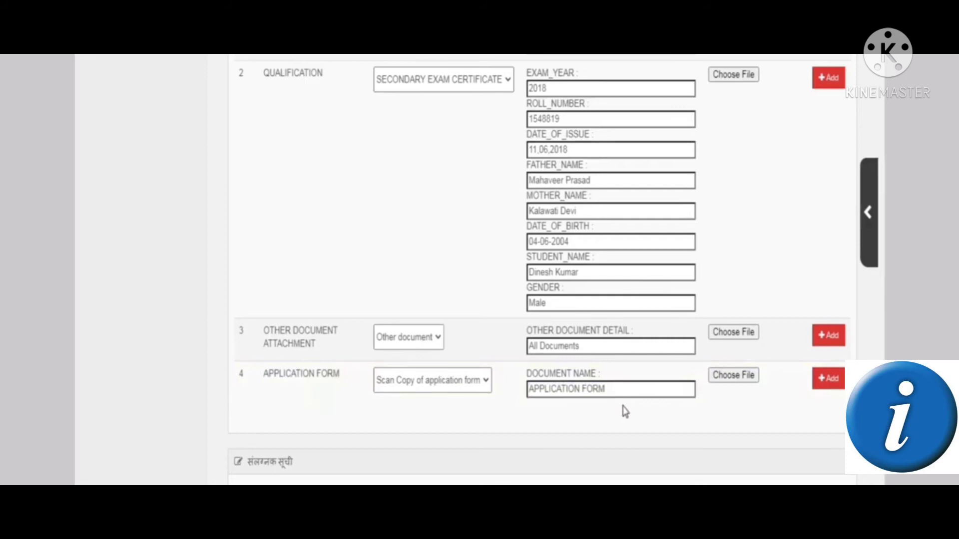
pyautogui.click(744, 380)
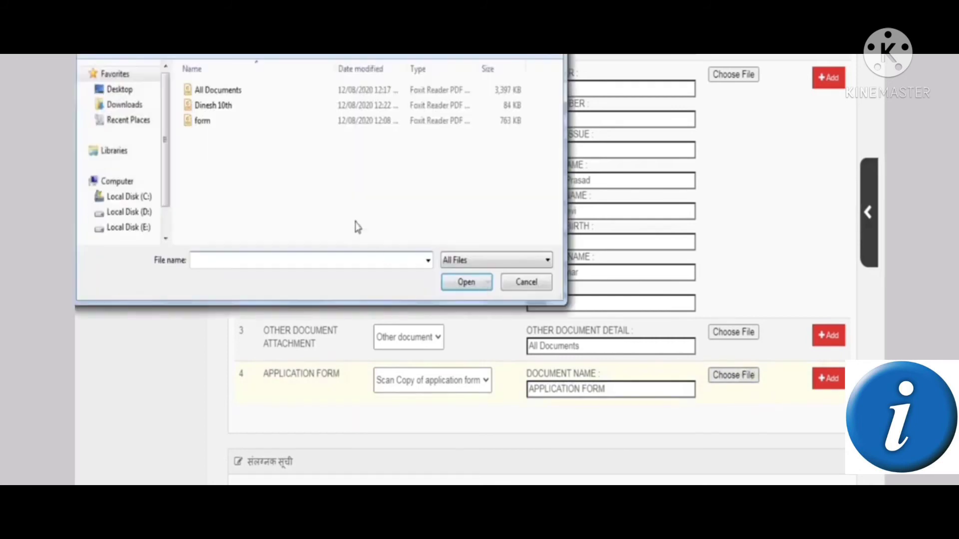
pyautogui.click(210, 121)
pyautogui.click(454, 283)
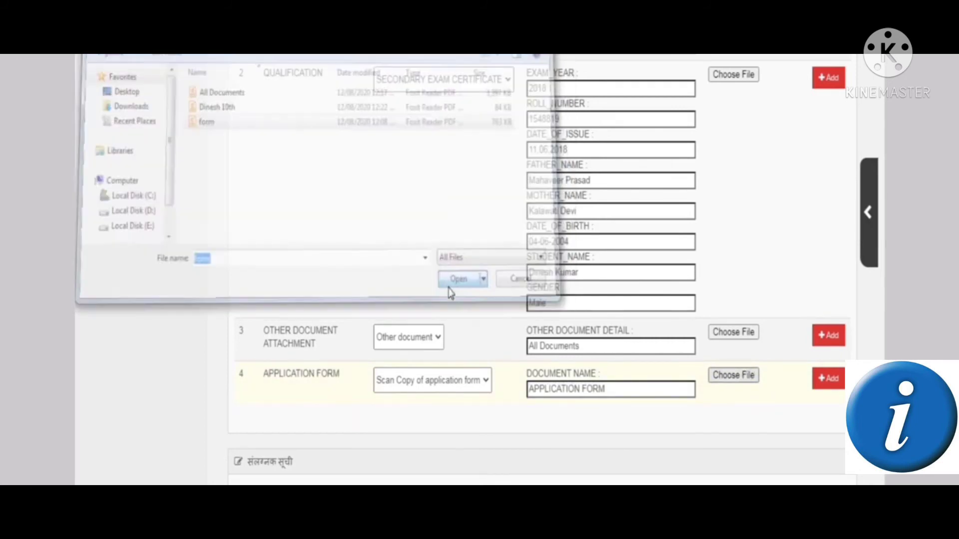
pyautogui.click(819, 344)
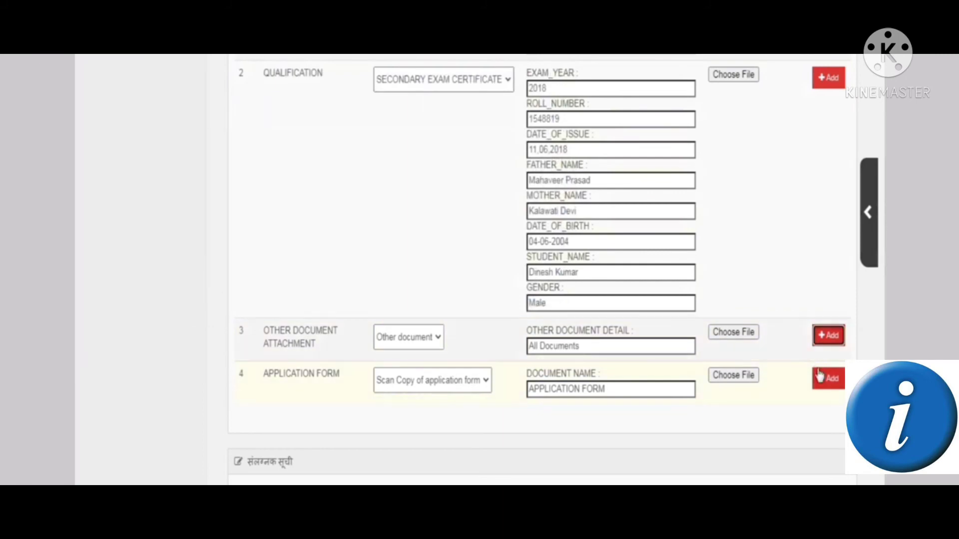
# Add form.pdf to the attachment list, review all four attachments, and click Save
pyautogui.scroll(-3, 826, 377)
pyautogui.click(819, 239)
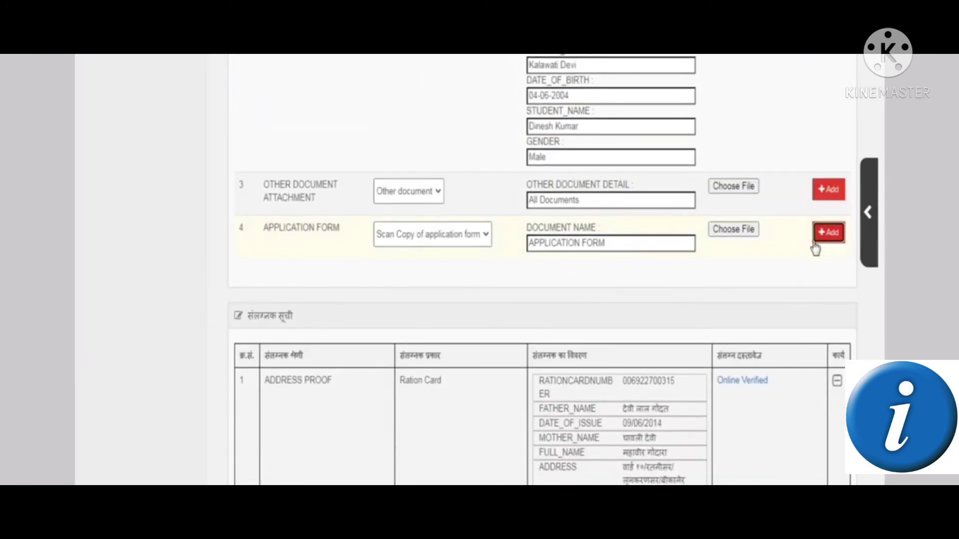
pyautogui.scroll(-4, 796, 265)
pyautogui.scroll(-3, 772, 284)
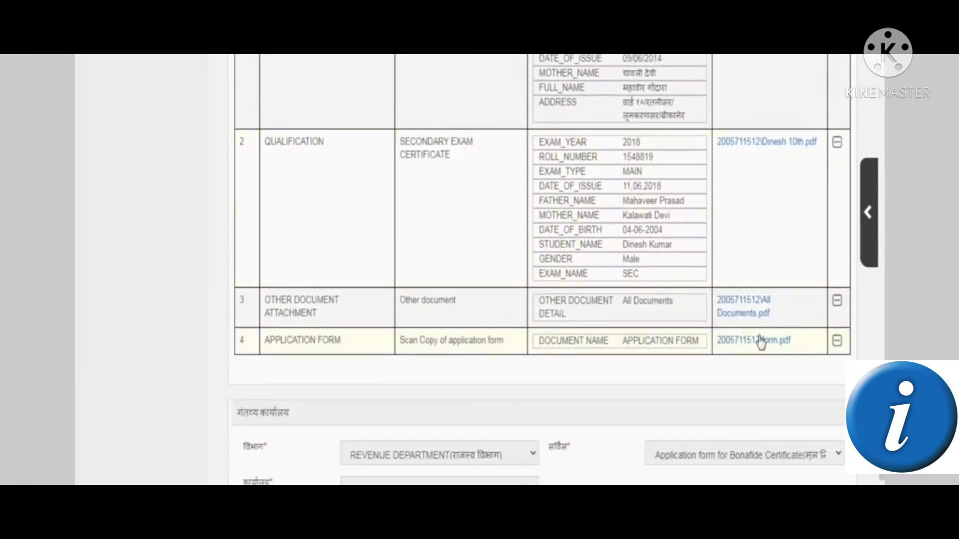
pyautogui.scroll(1, 750, 311)
pyautogui.scroll(2, 550, 299)
pyautogui.scroll(-3, 315, 278)
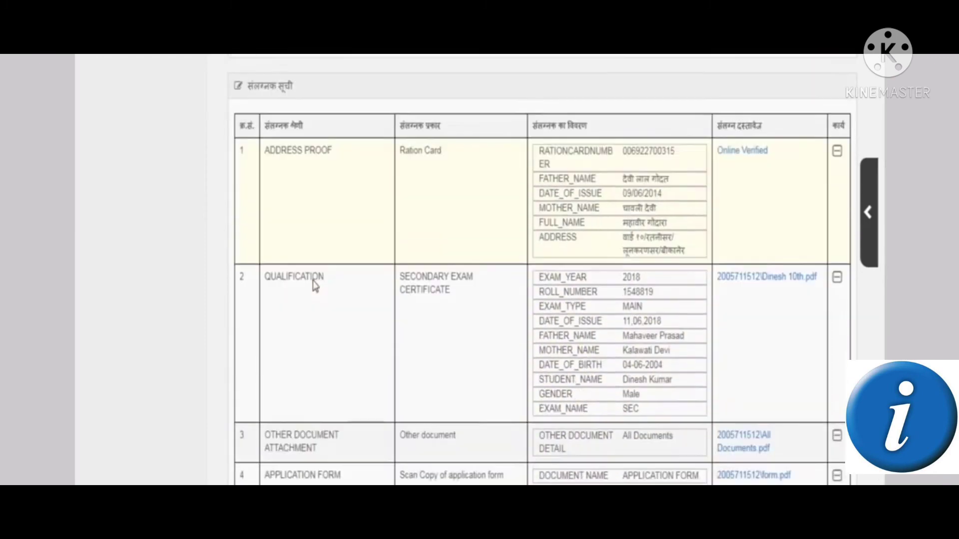
pyautogui.scroll(3, 282, 325)
pyautogui.scroll(3, 282, 325)
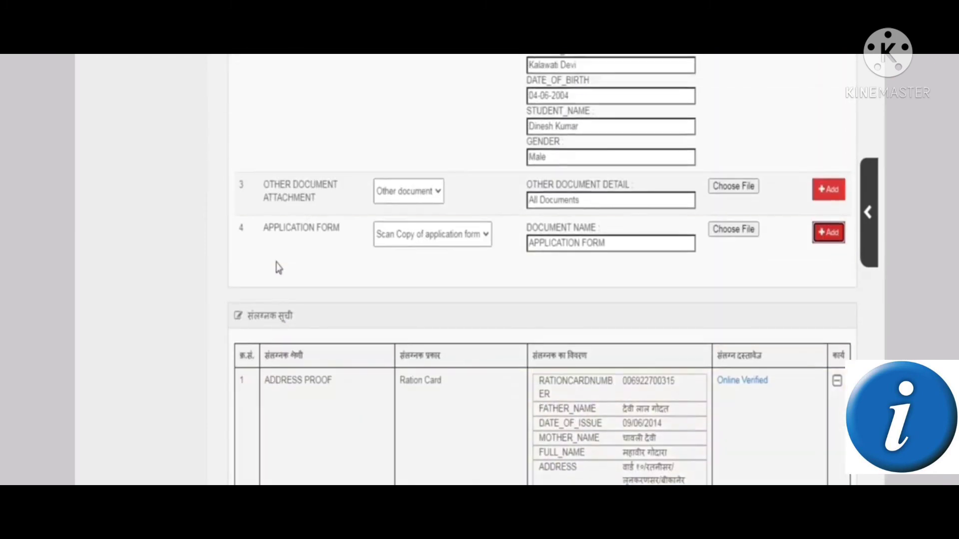
pyautogui.scroll(4, 276, 265)
pyautogui.scroll(4, 277, 267)
pyautogui.scroll(1, 279, 268)
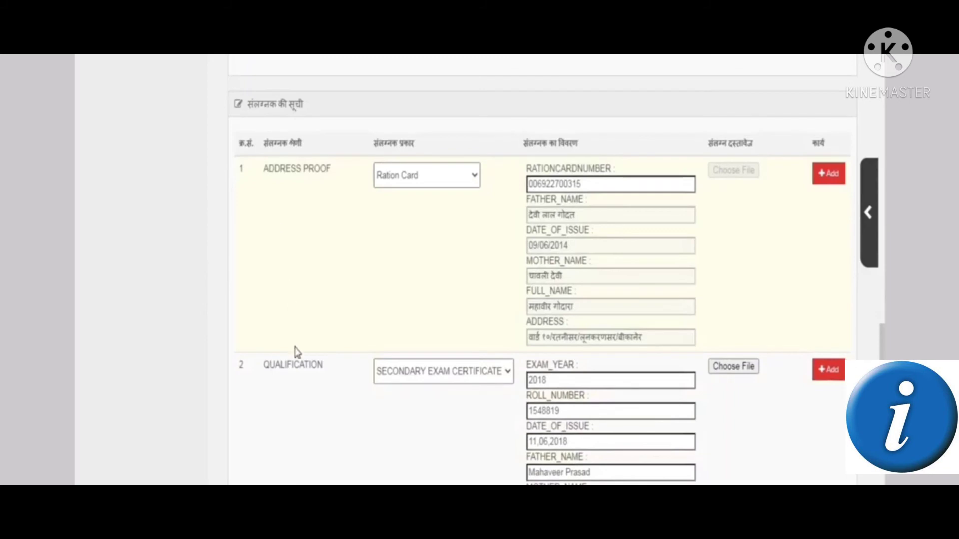
pyautogui.scroll(-4, 296, 406)
pyautogui.scroll(-3, 297, 412)
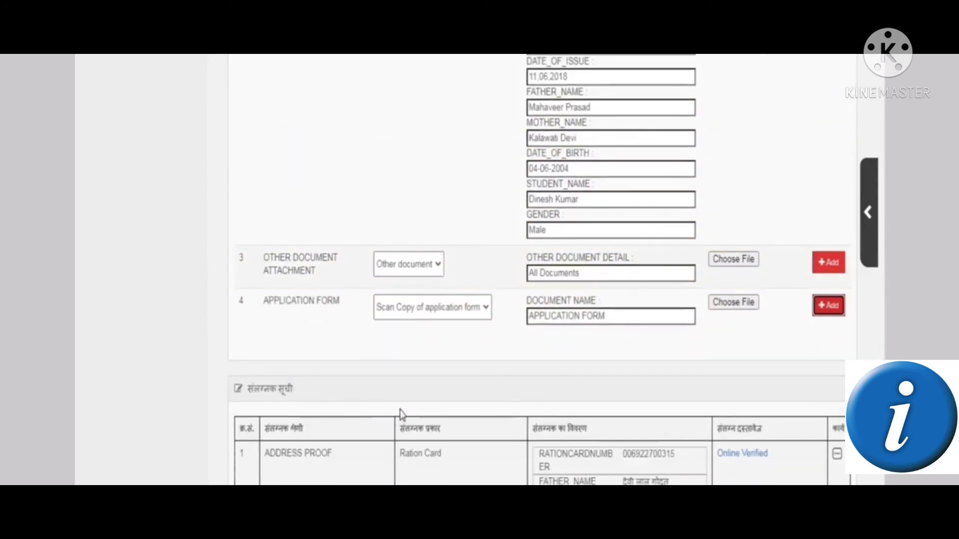
pyautogui.scroll(-10, 398, 413)
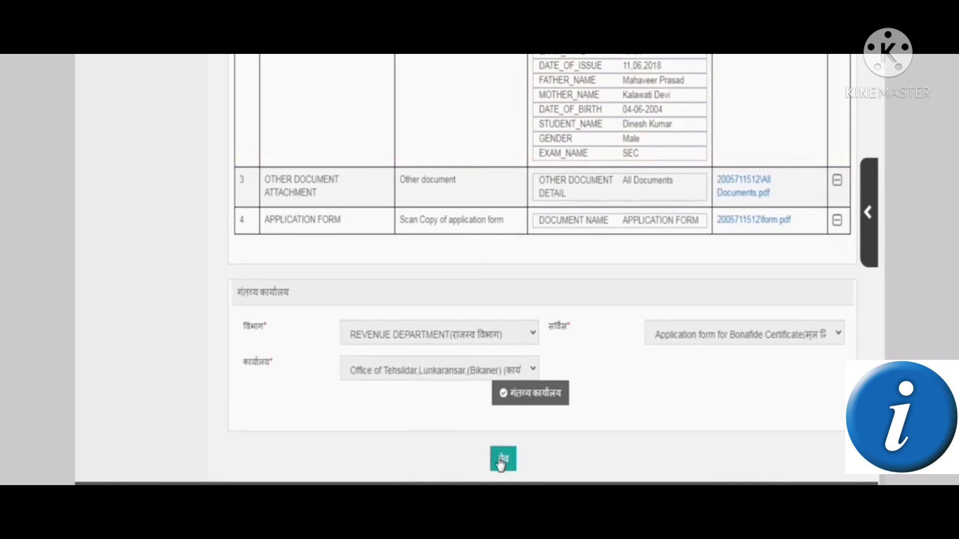
pyautogui.click(502, 460)
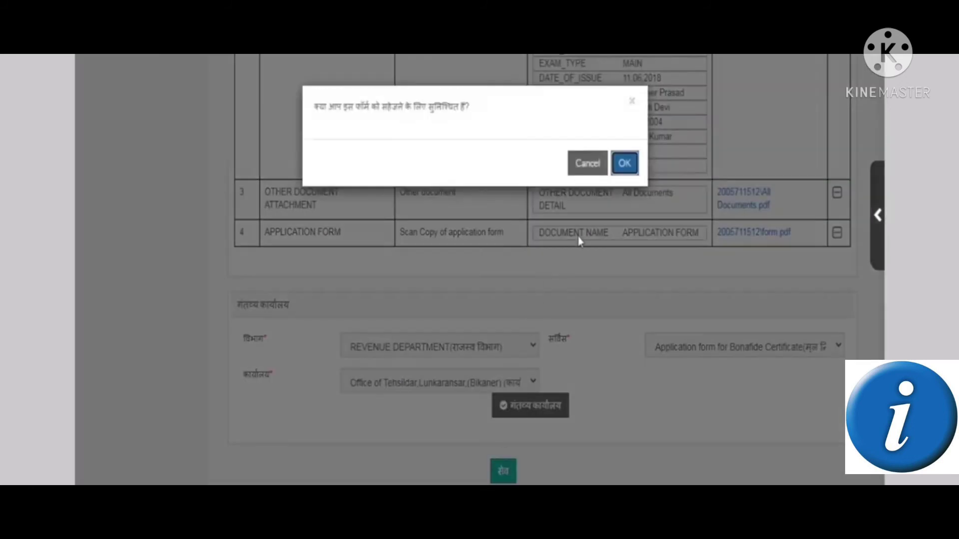
# Confirm the save, dismiss the success message, and proceed to payment details showing 0.0 department charge
pyautogui.click(624, 165)
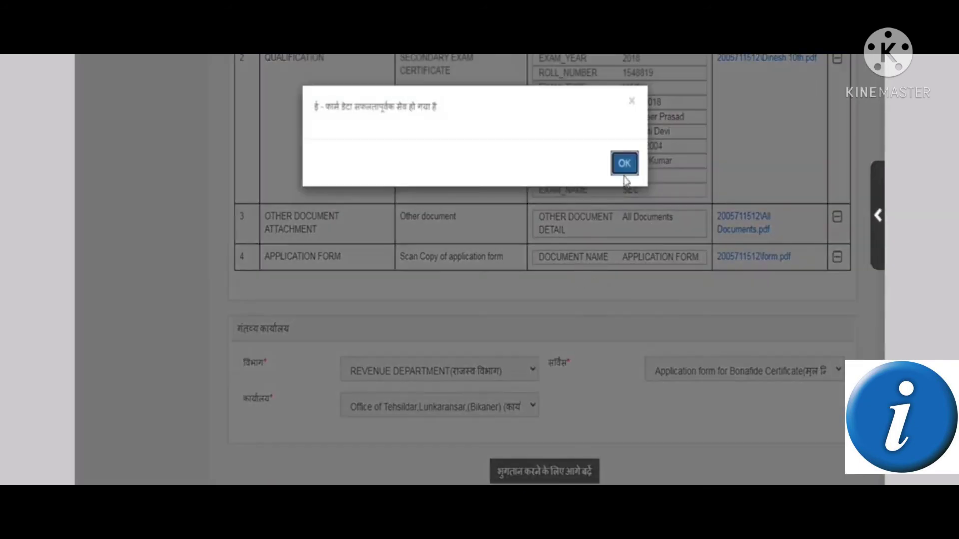
pyautogui.click(624, 165)
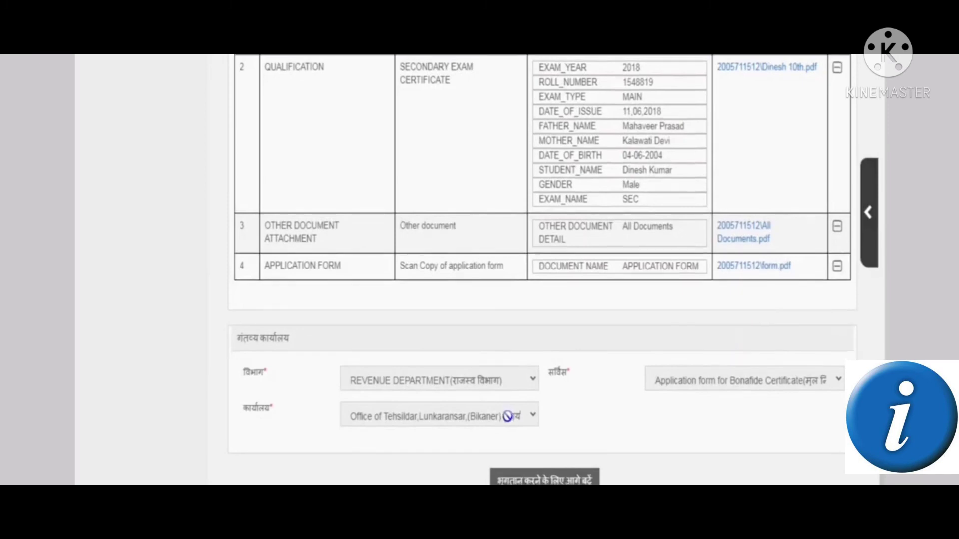
pyautogui.scroll(-1, 517, 434)
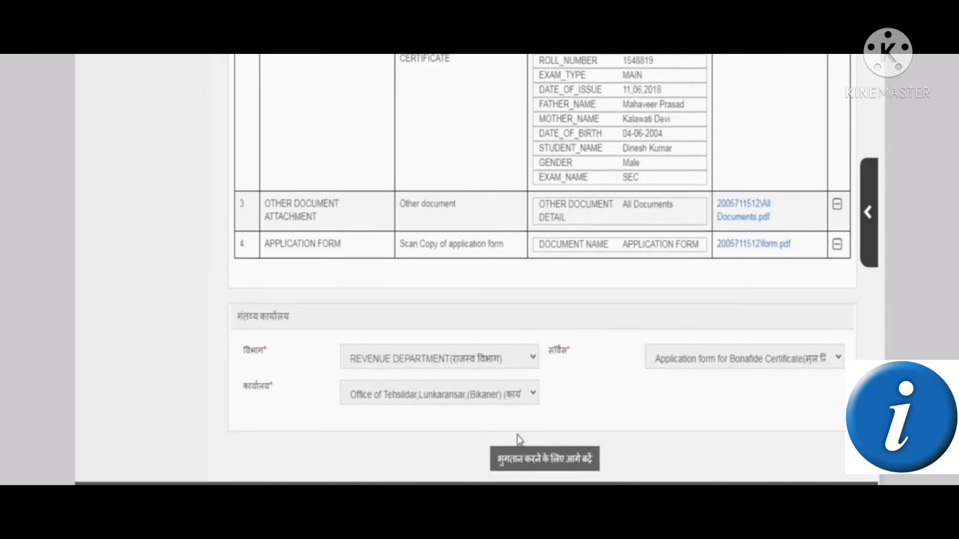
pyautogui.click(568, 464)
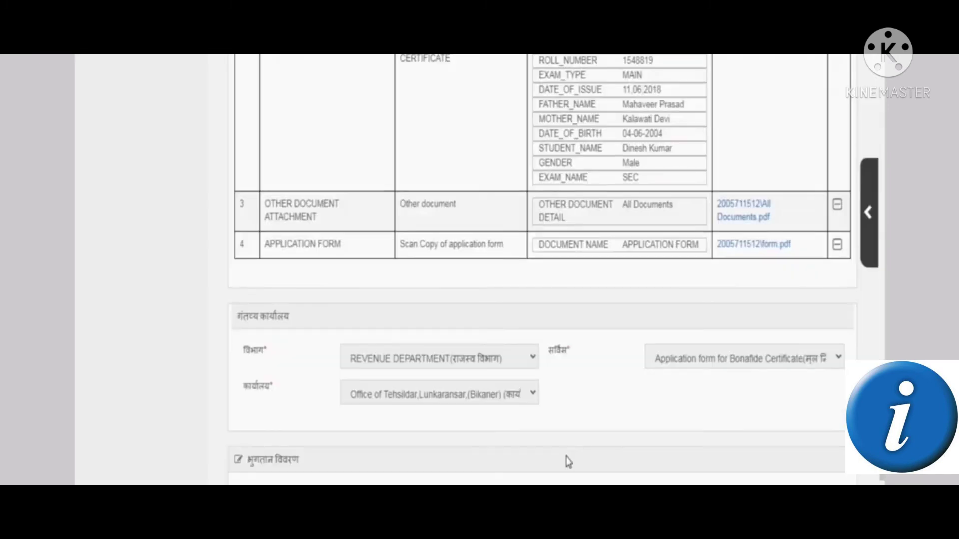
pyautogui.scroll(-3, 568, 461)
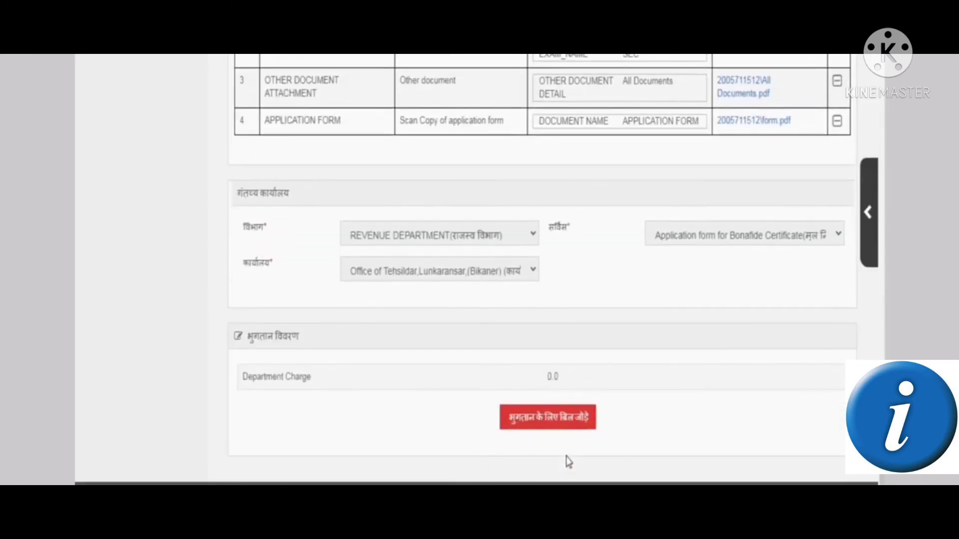
# Generate the 40.00 bill and continue to the Service Payment page with a ₹40 total
pyautogui.click(574, 430)
pyautogui.scroll(-3, 762, 339)
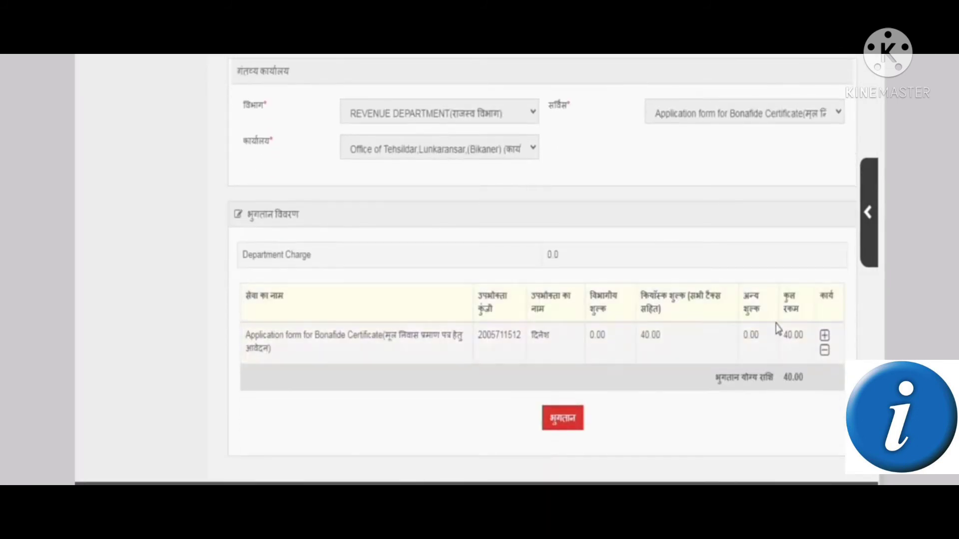
pyautogui.moveTo(640, 335); pyautogui.dragTo(657, 335)
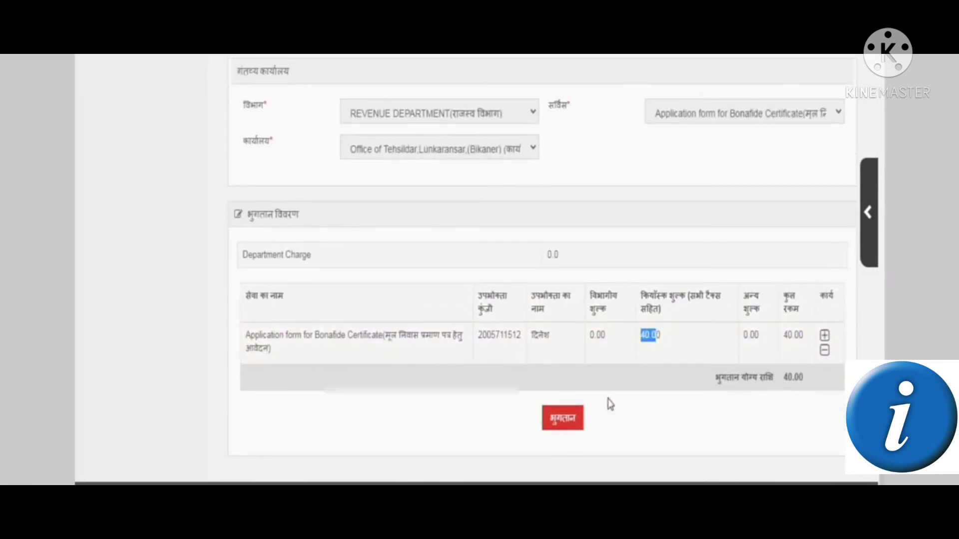
pyautogui.scroll(-3, 569, 419)
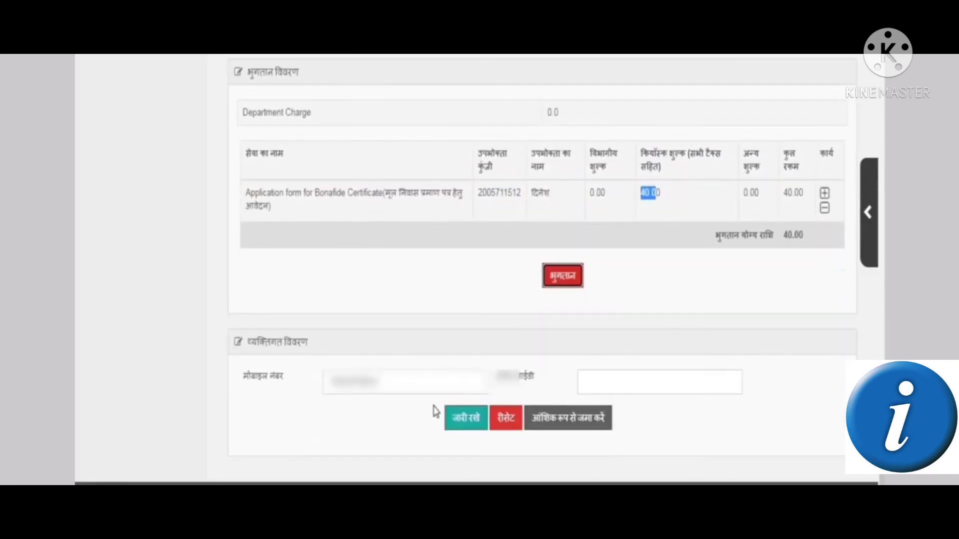
pyautogui.click(397, 384)
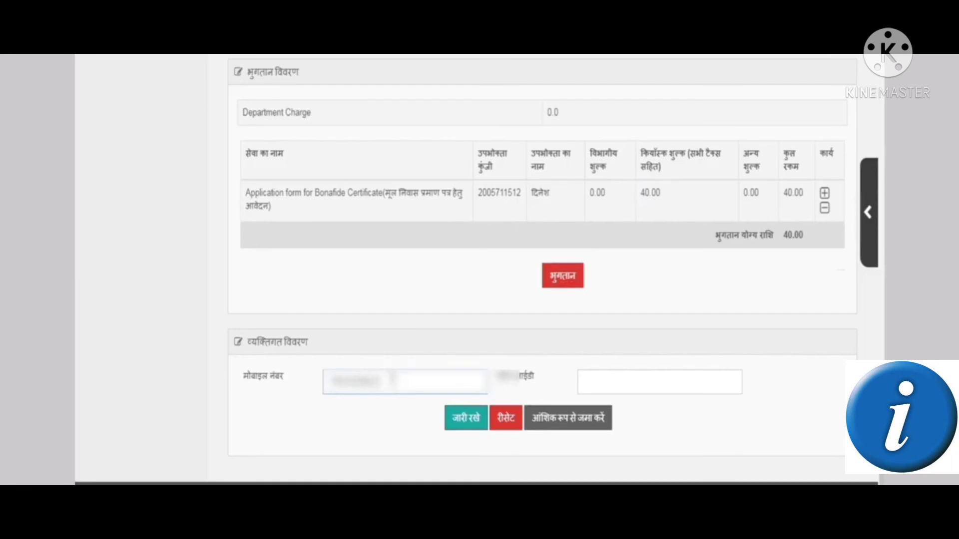
pyautogui.click(467, 424)
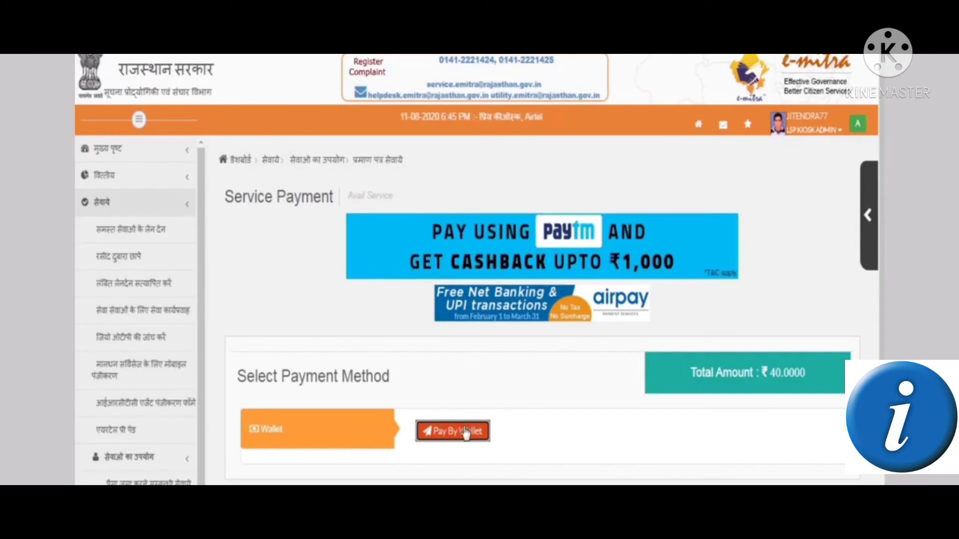
# Pay the ₹40 fee by wallet to open the payment receipt PDF
pyautogui.scroll(-1, 457, 415)
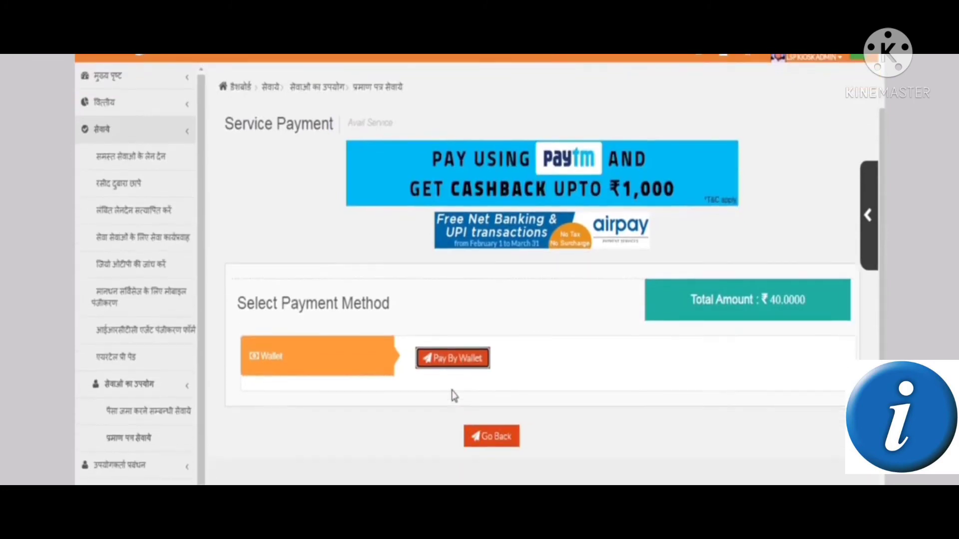
pyautogui.click(471, 368)
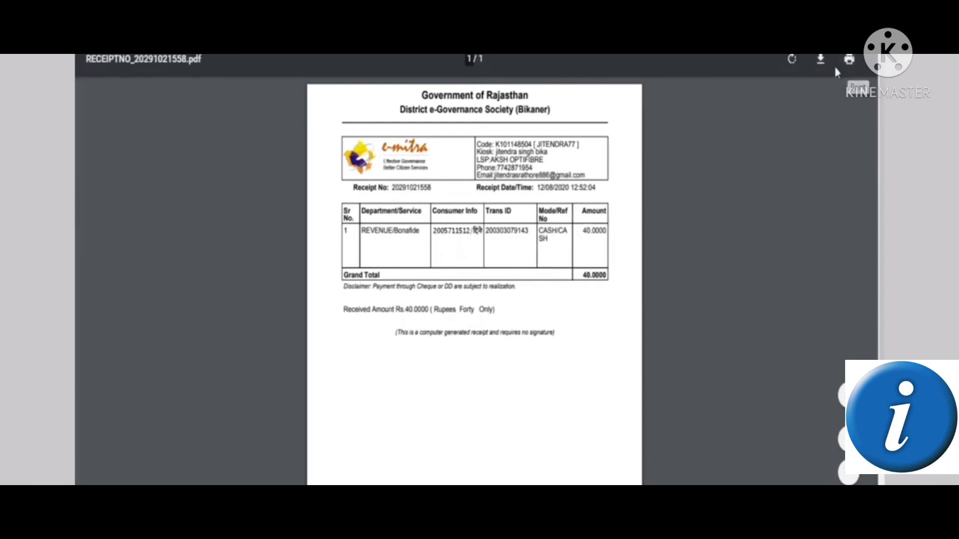
# Download the receipt PDF from the viewer and save it to disk
pyautogui.click(819, 59)
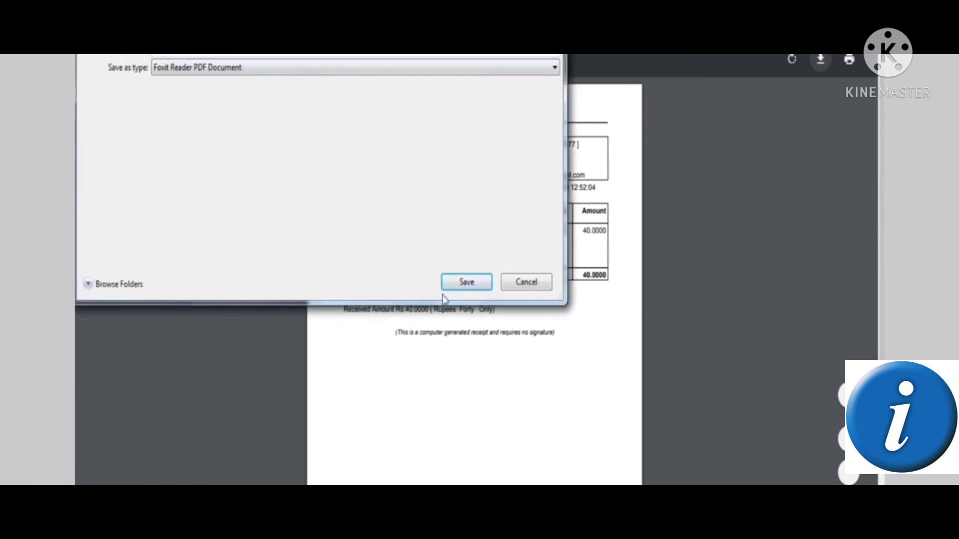
pyautogui.click(467, 285)
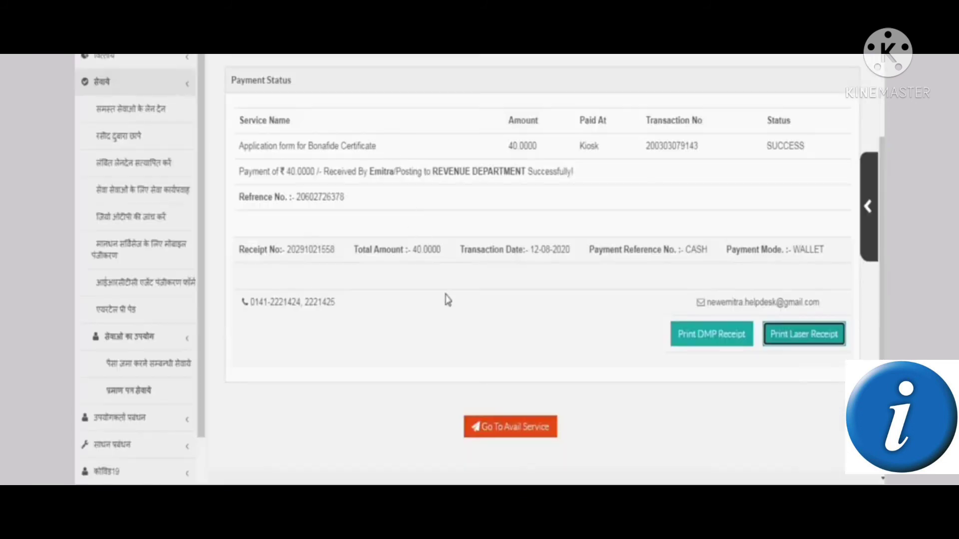
# Go back to the Avail Service page from the Payment Status page
pyautogui.click(487, 431)
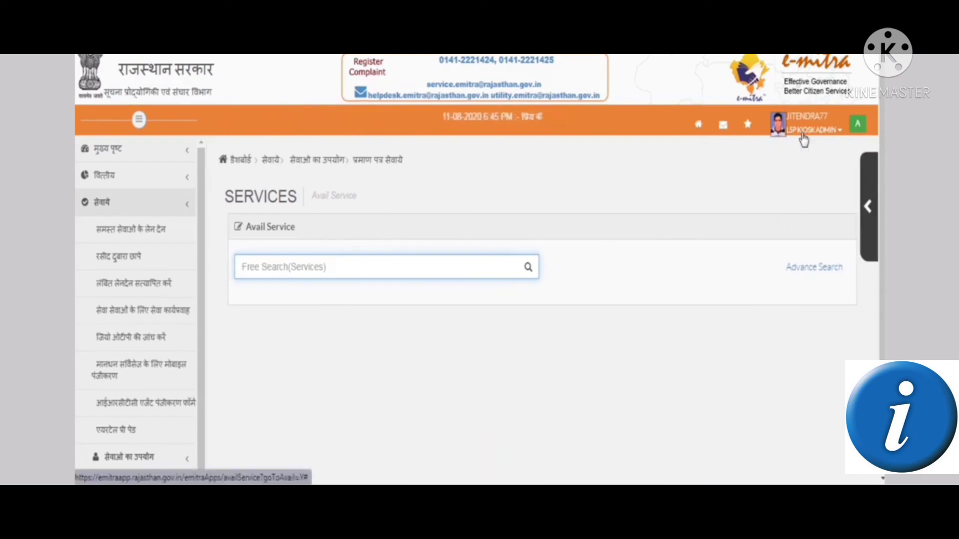
# Switch the portal to English and load the Service Workflow For Application Services search form
pyautogui.click(802, 140)
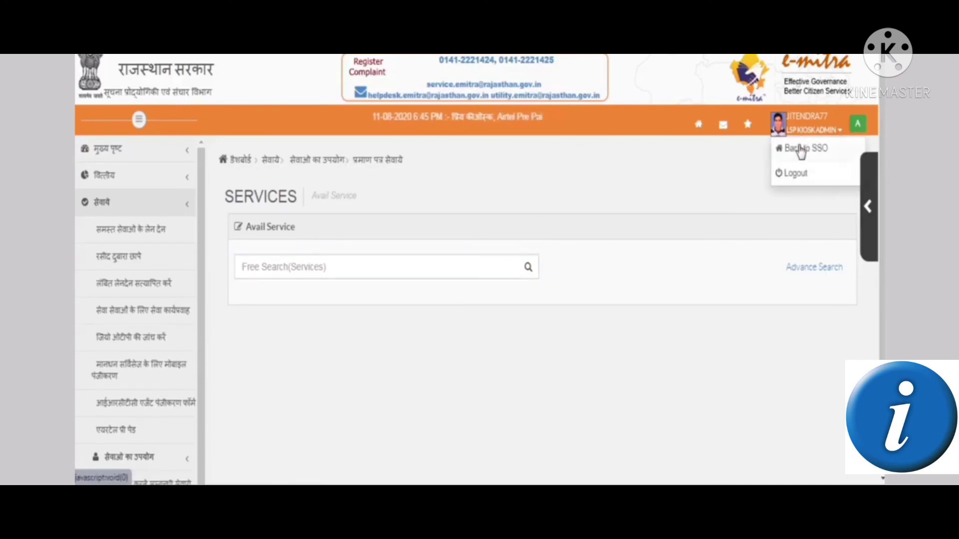
pyautogui.click(856, 124)
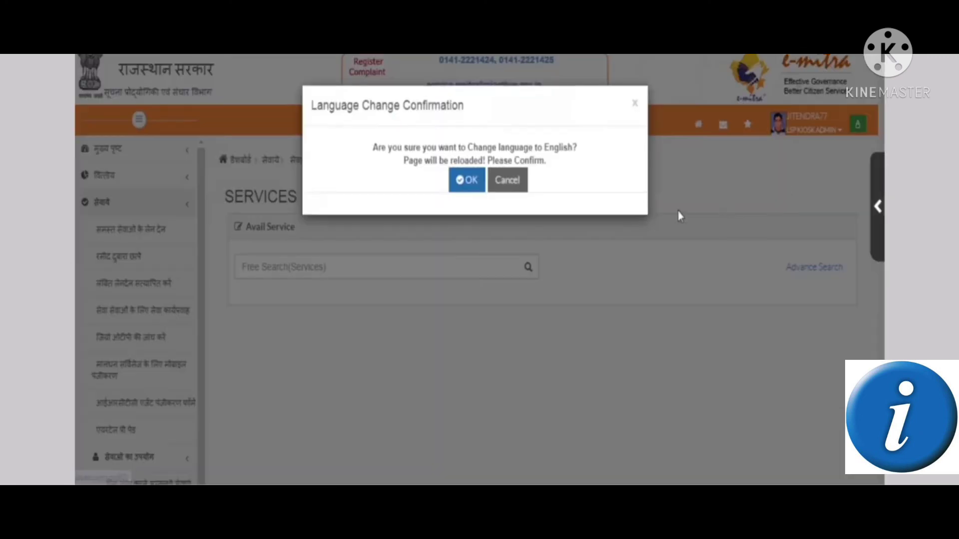
pyautogui.click(466, 181)
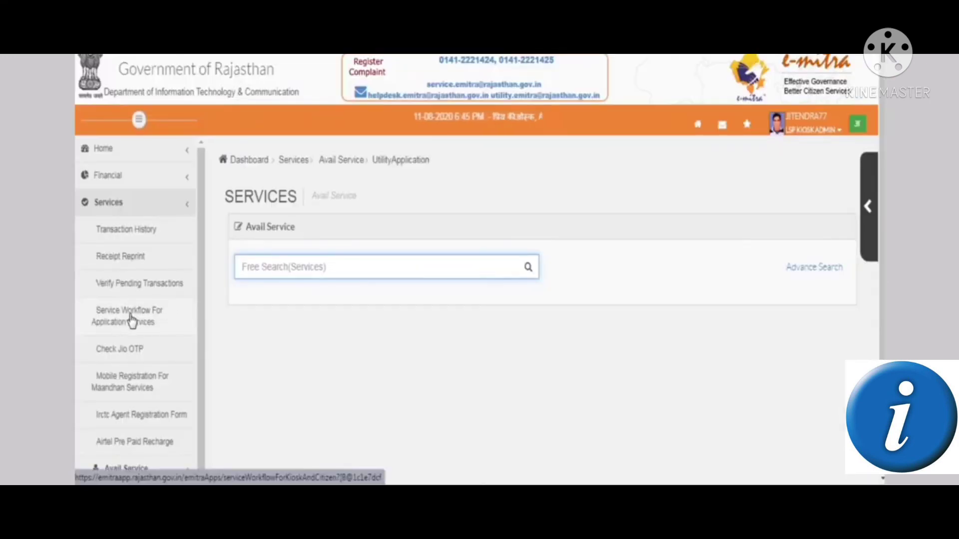
pyautogui.click(143, 320)
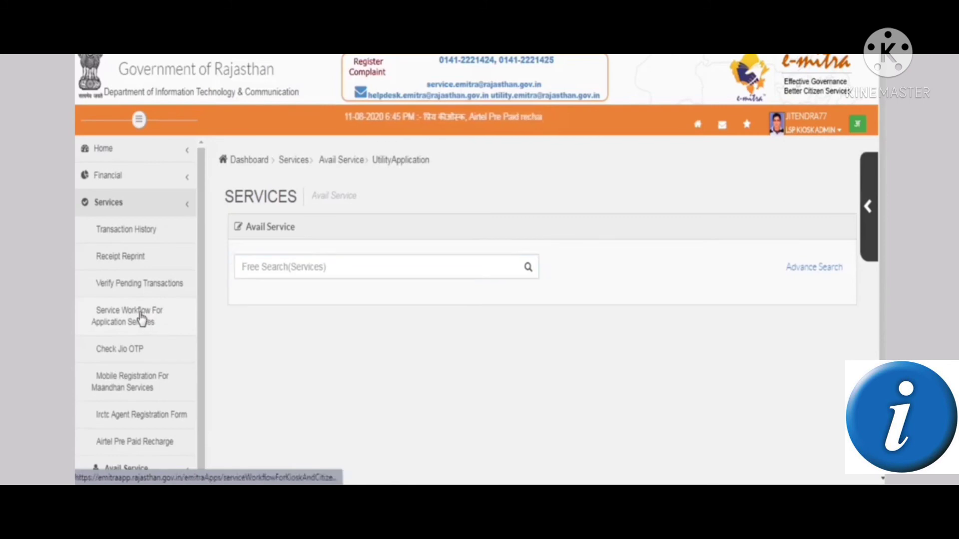
pyautogui.click(141, 318)
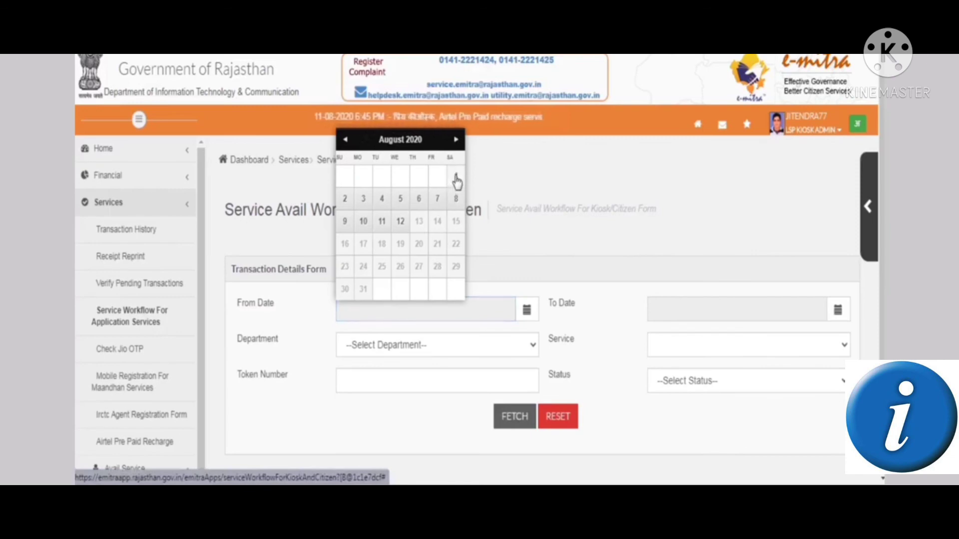
# Fetch the kiosk's transactions dated 01/08/2020 to 12/08/2020
pyautogui.click(455, 178)
pyautogui.click(681, 304)
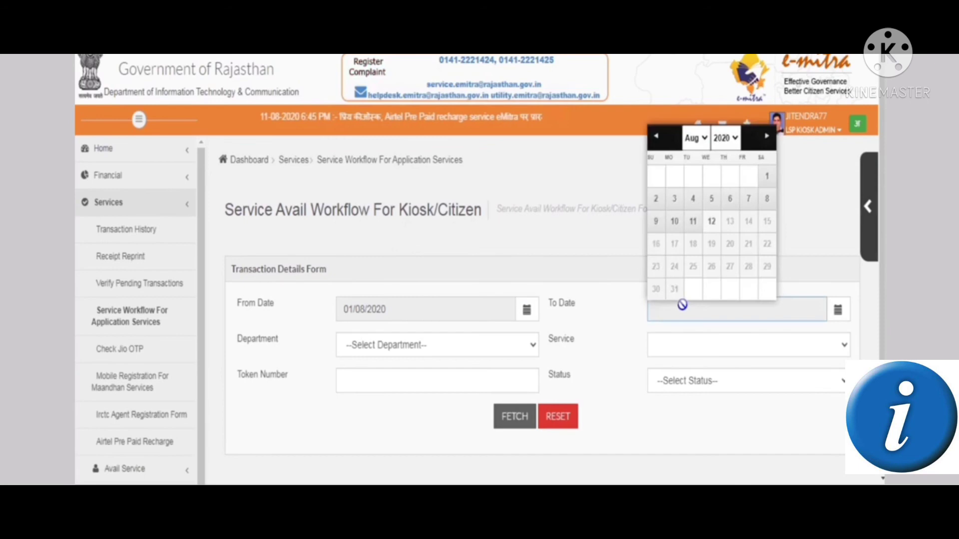
pyautogui.click(714, 225)
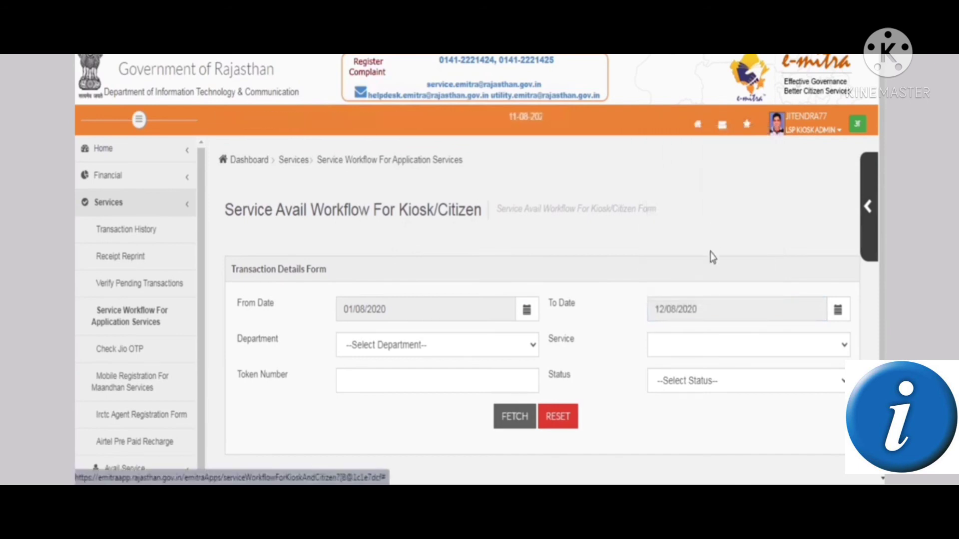
pyautogui.click(525, 419)
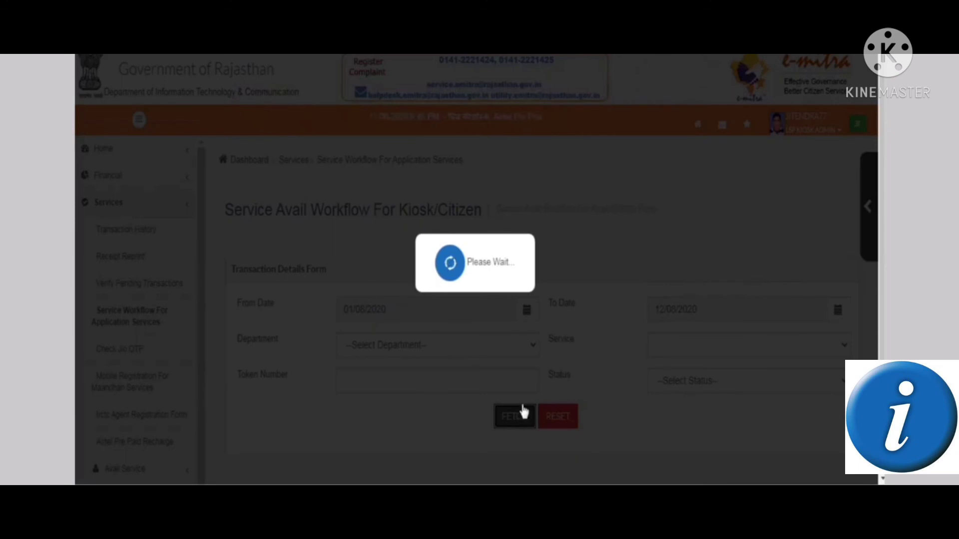
pyautogui.scroll(-5, 521, 394)
# Locate the Bonafide Certificate application and its token number in the Workflow Details table
pyautogui.scroll(-3, 518, 364)
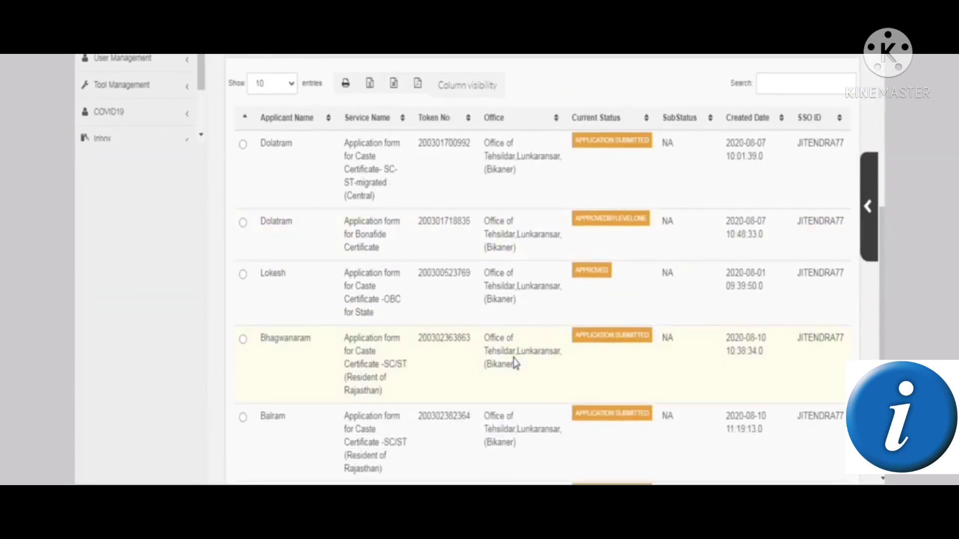
pyautogui.scroll(-5, 519, 378)
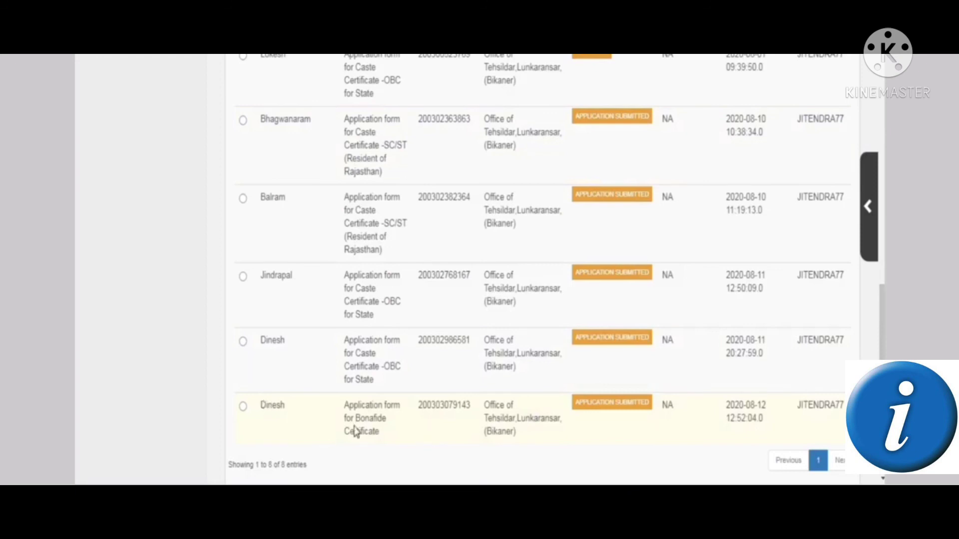
pyautogui.moveTo(346, 407); pyautogui.dragTo(372, 434)
pyautogui.click(327, 422)
pyautogui.scroll(3, 605, 92)
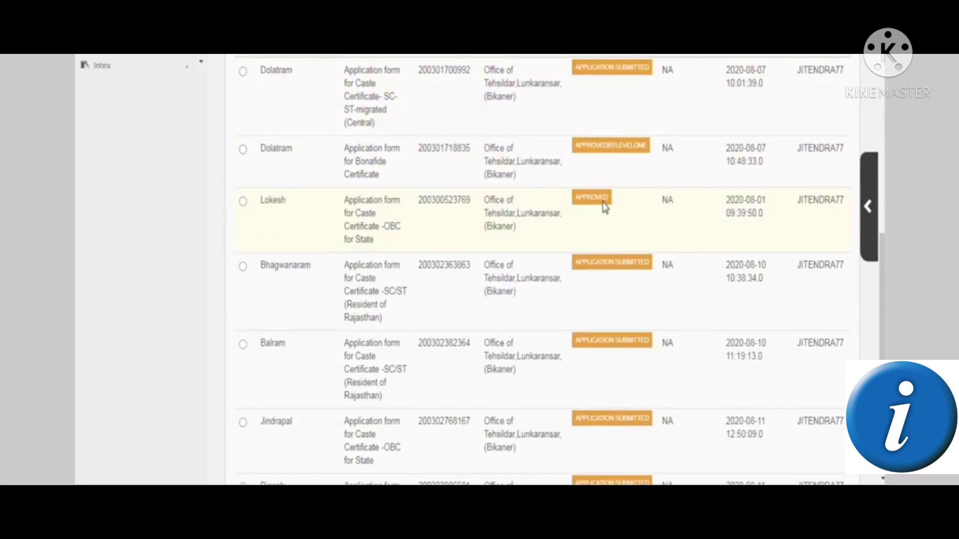
pyautogui.scroll(-5, 463, 194)
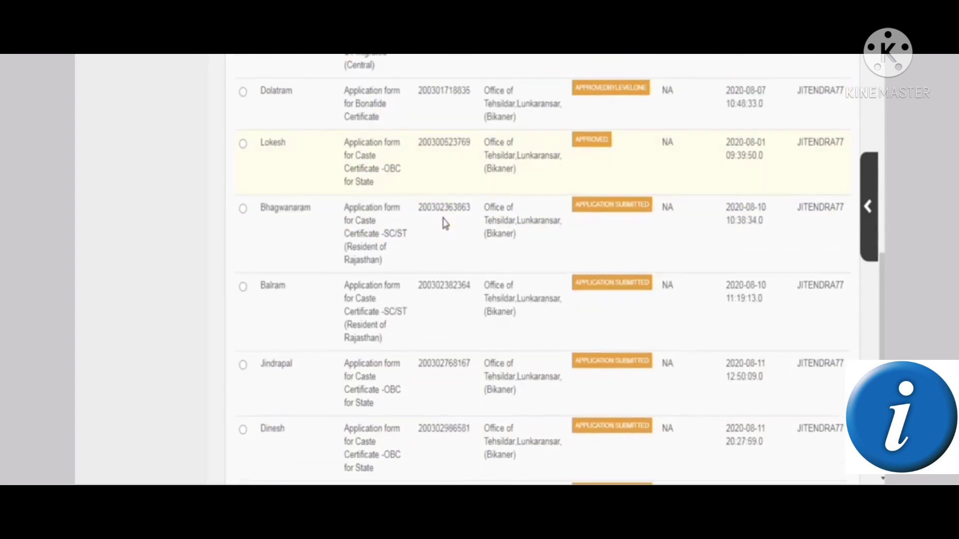
pyautogui.doubleClick(436, 318)
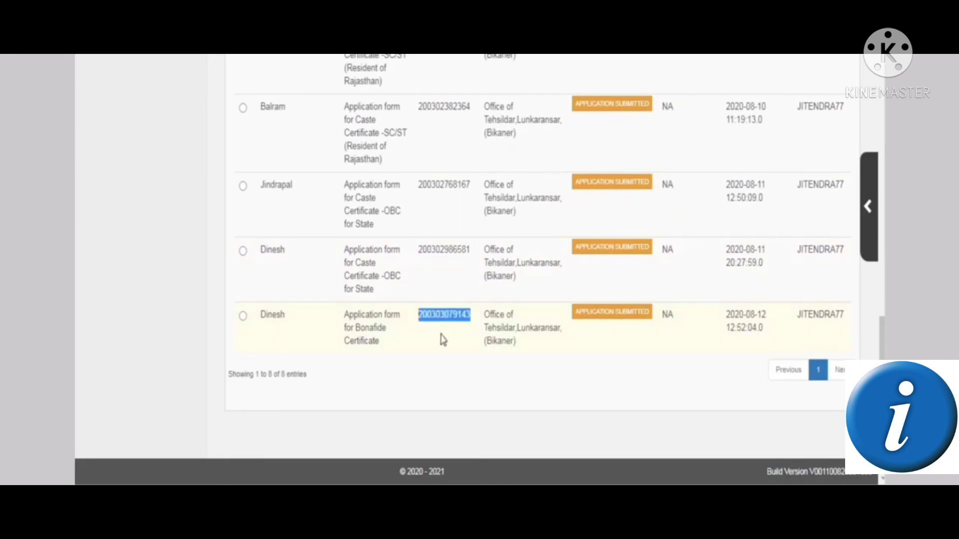
pyautogui.click(441, 358)
# Copy the APPROVED OBC caste-certificate application's token number, then expand Home in the sidebar
pyautogui.scroll(5, 438, 353)
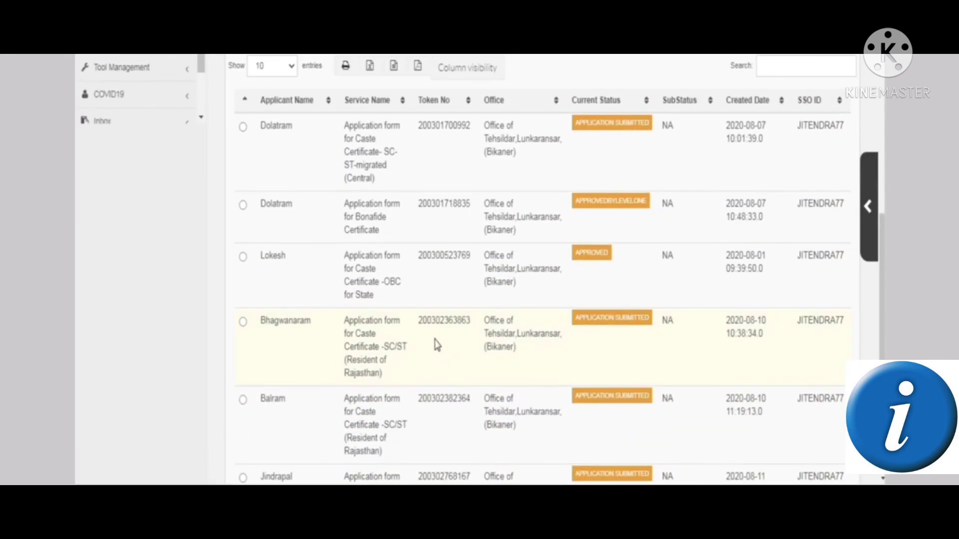
pyautogui.doubleClick(435, 257)
pyautogui.rightClick(439, 256)
pyautogui.click(456, 267)
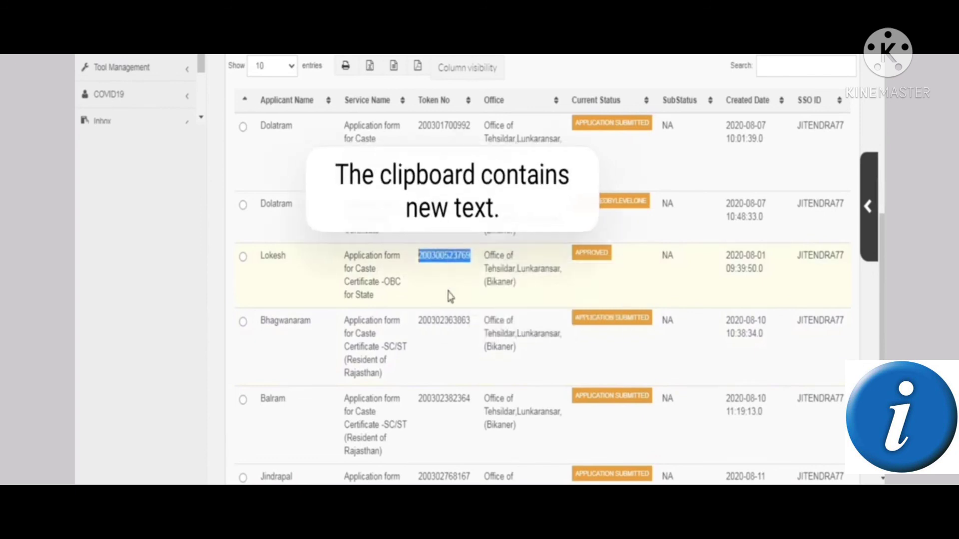
pyautogui.scroll(-5, 445, 324)
pyautogui.scroll(5, 430, 313)
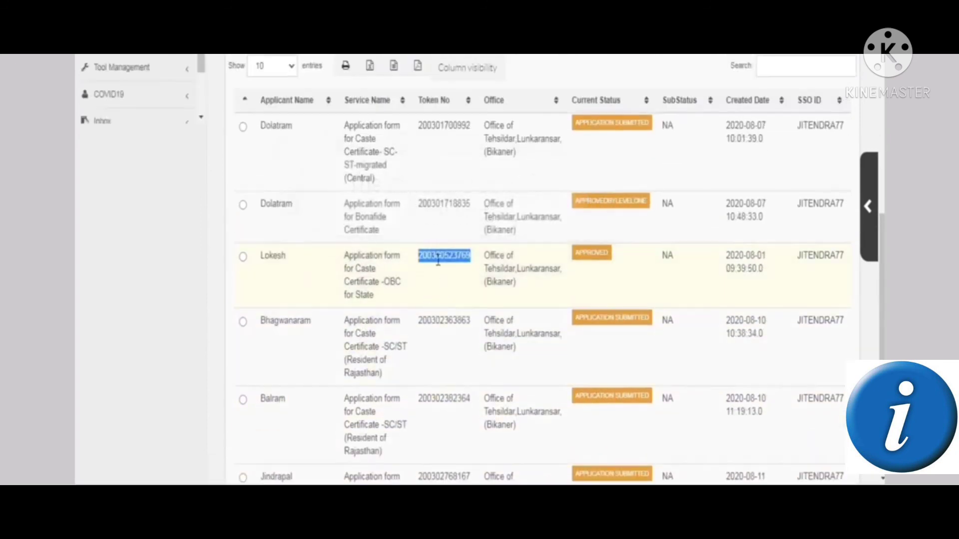
pyautogui.scroll(3, 399, 260)
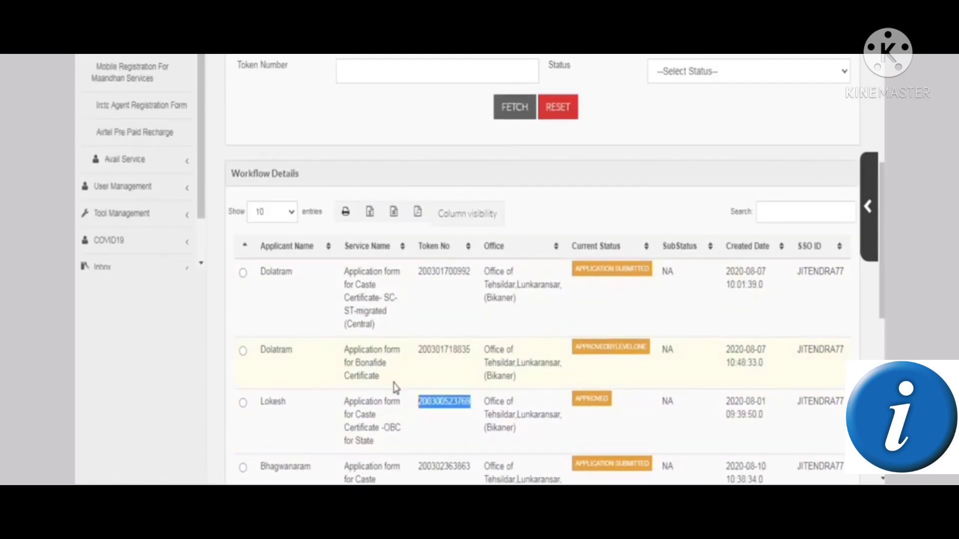
pyautogui.scroll(4, 170, 195)
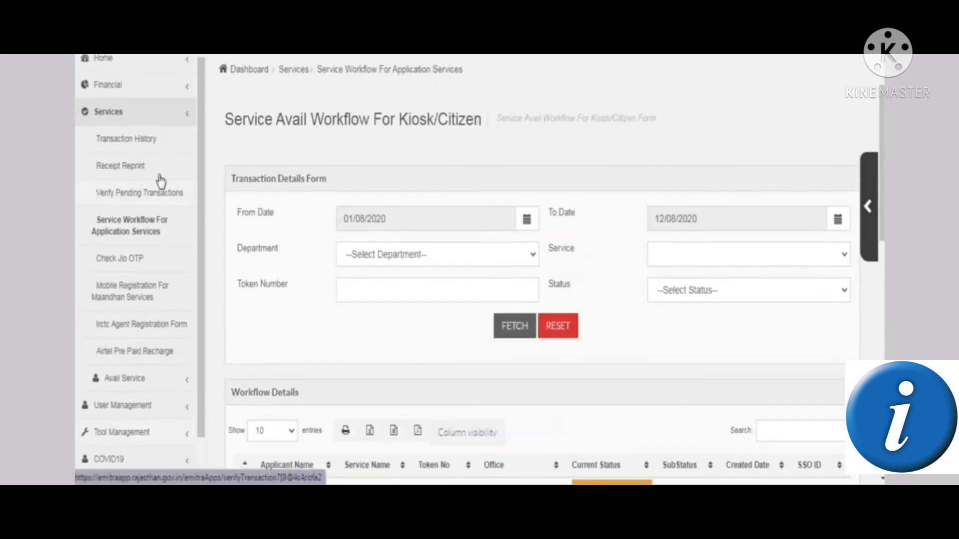
pyautogui.click(131, 62)
# From the Dashboard's Utility services, search 'print d' and choose Print Digital Signed Certificates
pyautogui.click(114, 86)
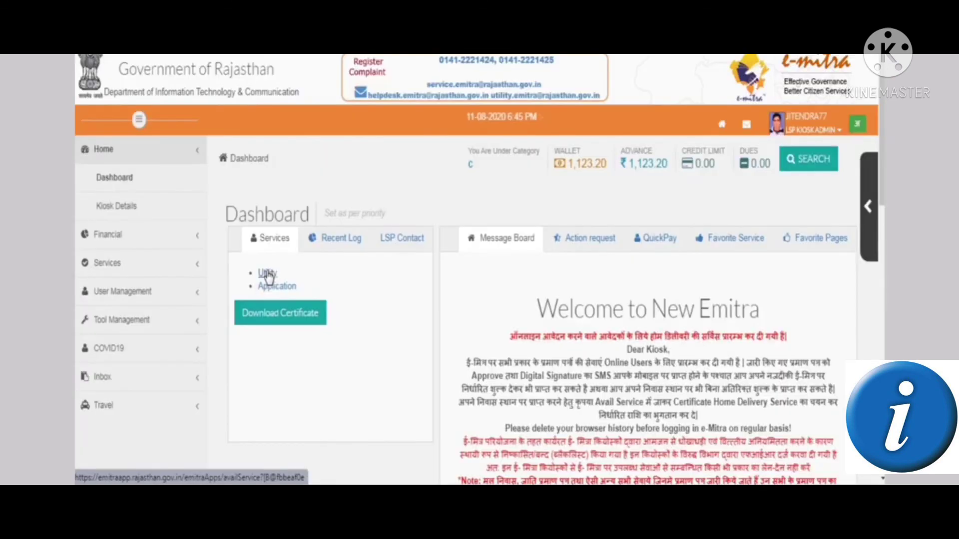
pyautogui.click(268, 274)
pyautogui.click(289, 268)
pyautogui.write('print d')
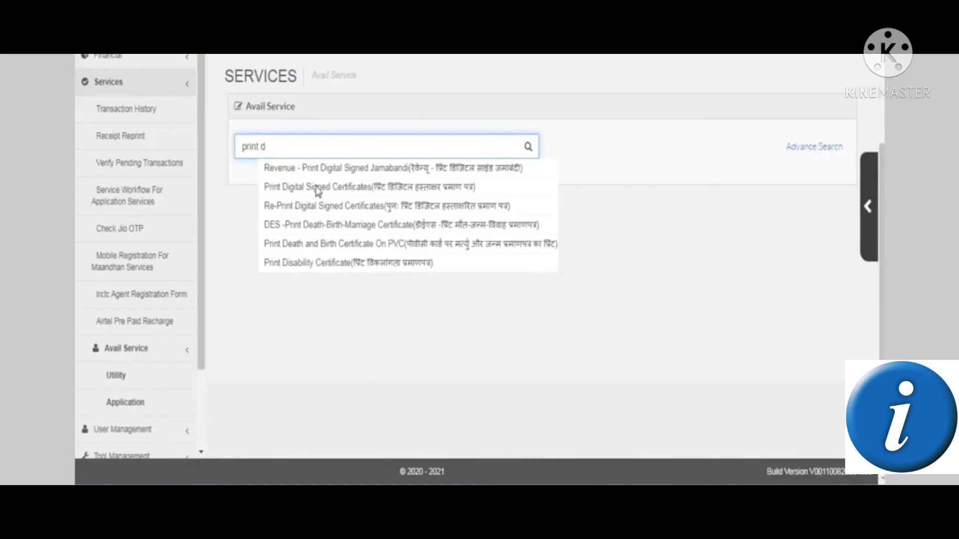
pyautogui.click(278, 192)
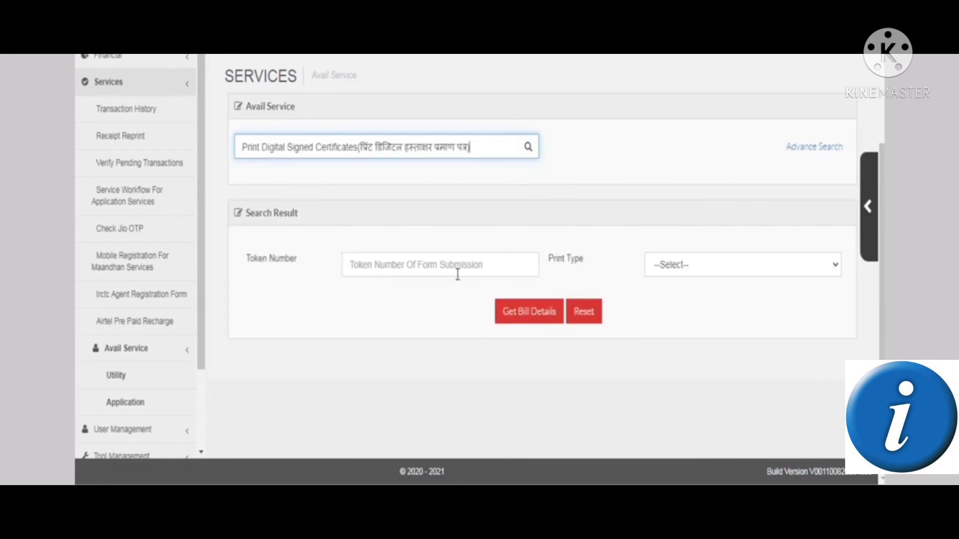
# Paste the copied token number, set Print Type to A4, and request the bill details
pyautogui.click(454, 273)
pyautogui.hotkey('ctrl', 'v')
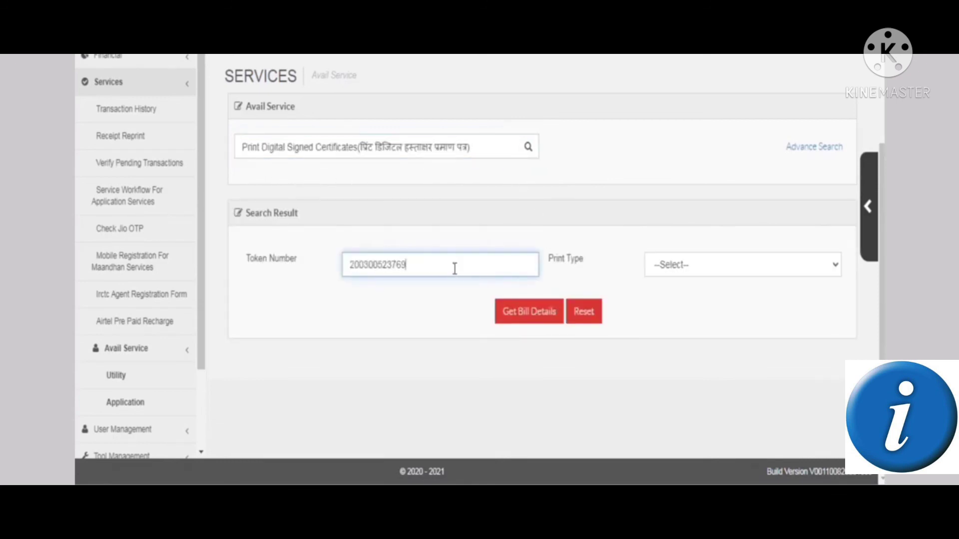
pyautogui.click(705, 266)
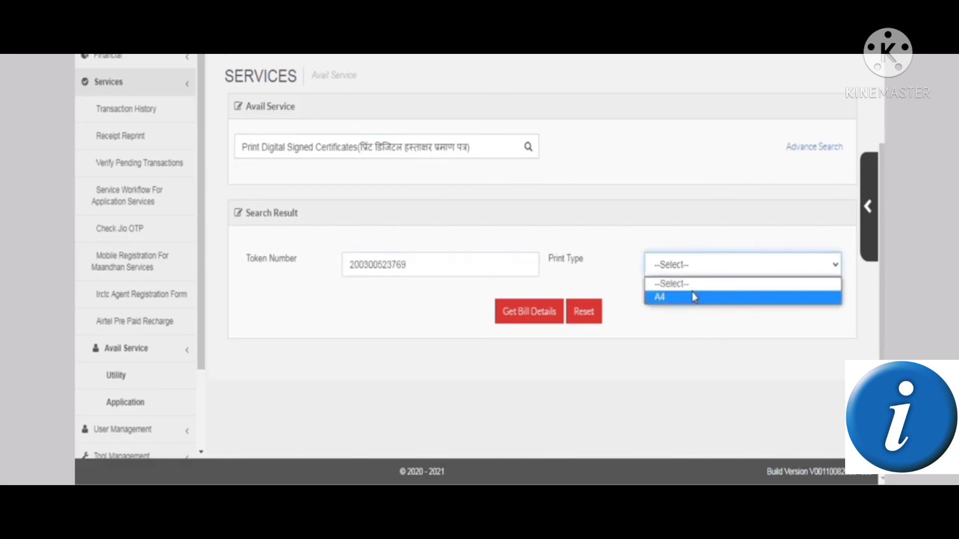
pyautogui.click(691, 296)
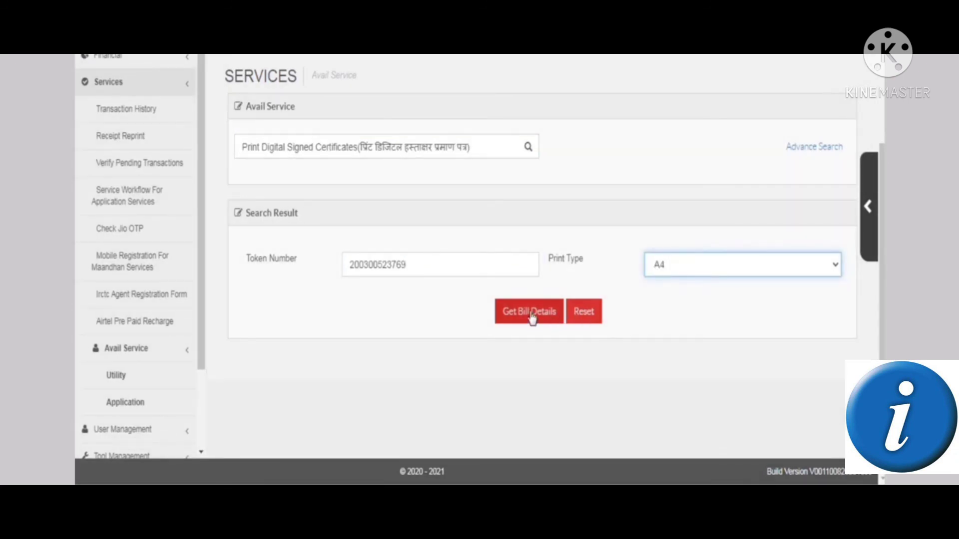
pyautogui.click(530, 312)
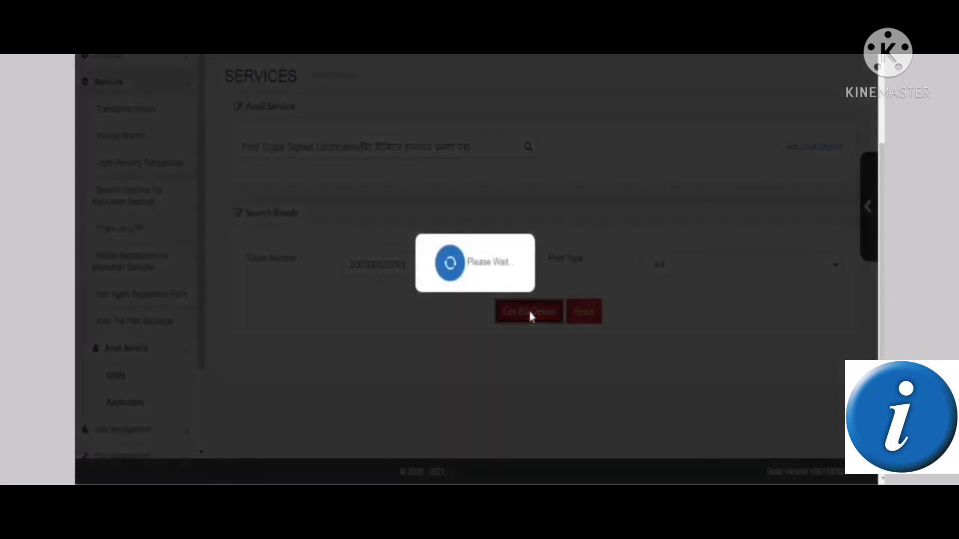
# Add the A4 certificate print bill, review the 20.0000 payable amount, then refresh the desktop
pyautogui.scroll(-4, 532, 318)
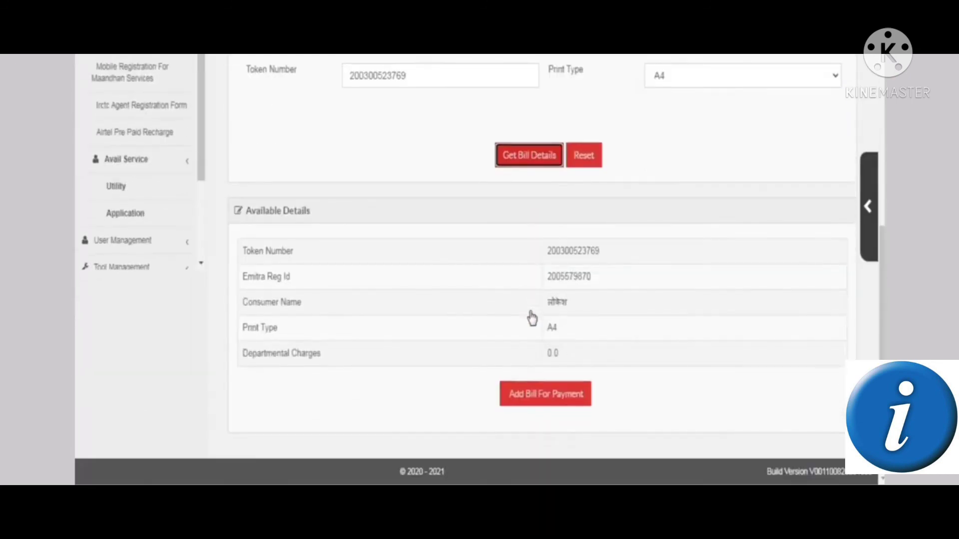
pyautogui.click(544, 395)
pyautogui.scroll(-2, 543, 391)
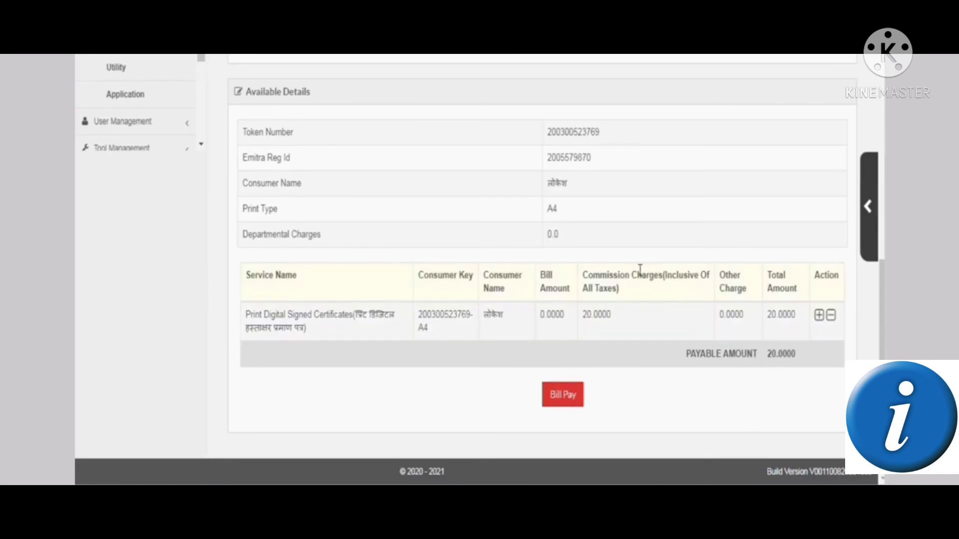
pyautogui.scroll(9, 634, 271)
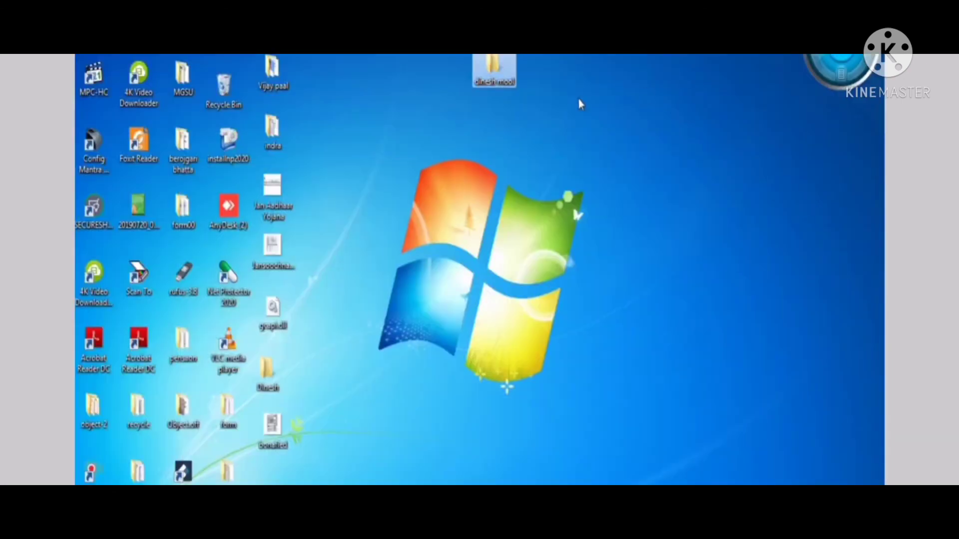
pyautogui.rightClick(579, 98)
pyautogui.click(609, 140)
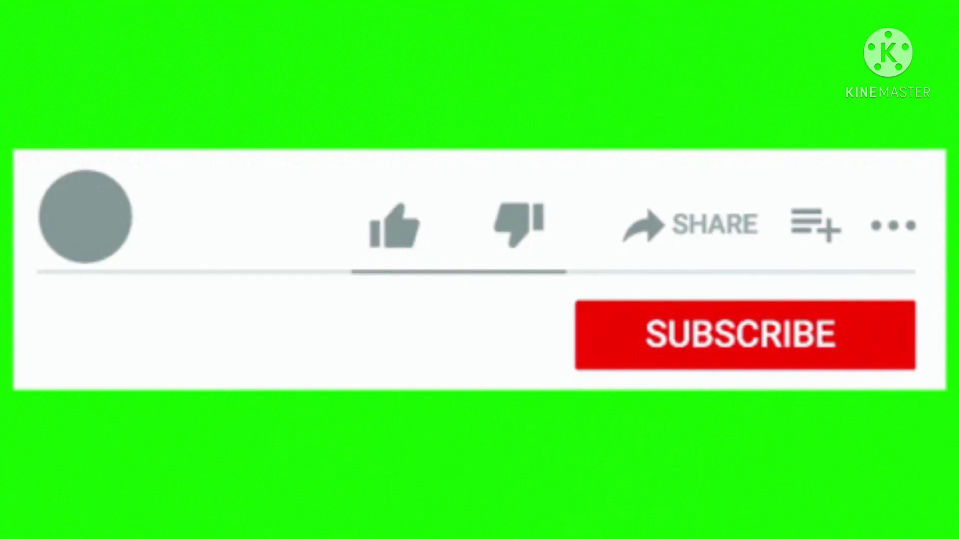